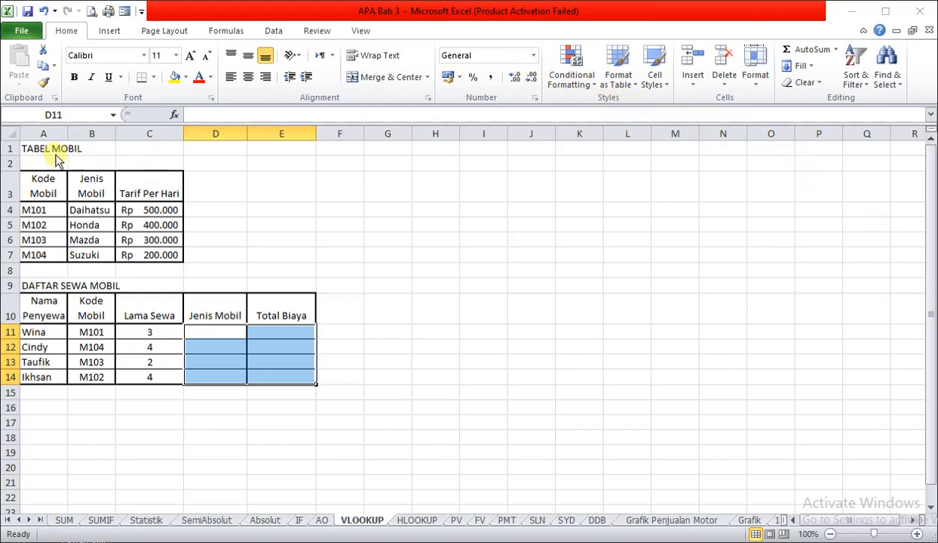
Name the range A4:C7 Mobil and start a VLOOKUP formula in D11 with B11 as the lookup value.
left_click(41, 208)
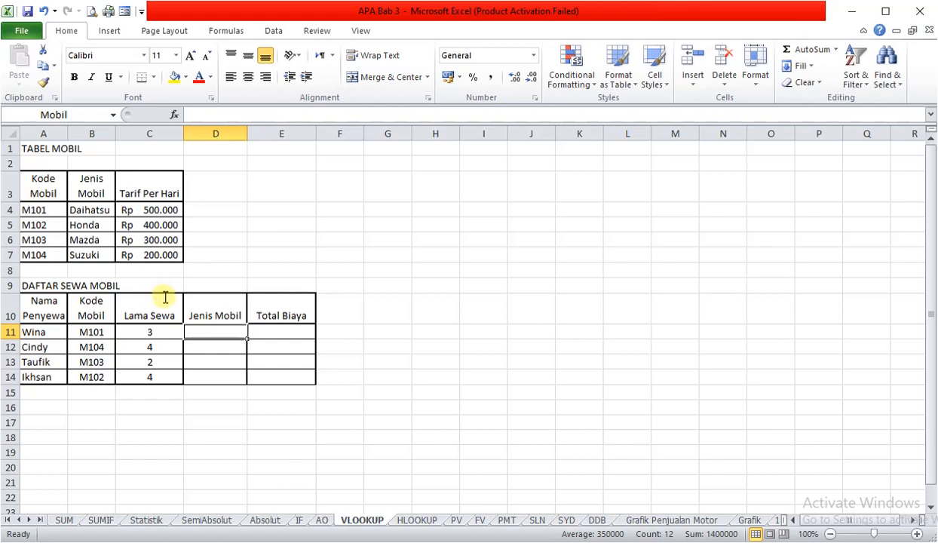
left_click(196, 332)
type("=")
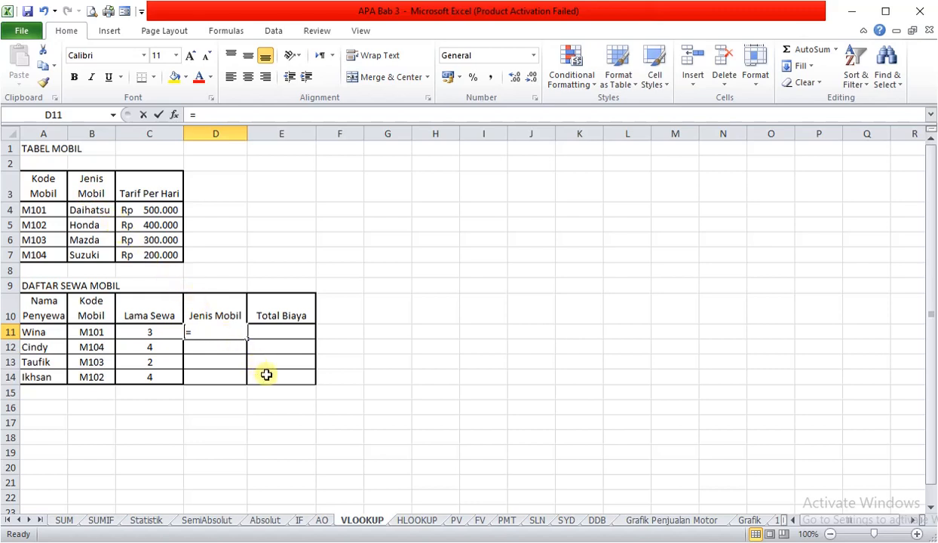
type("vl")
key("BackSpace")
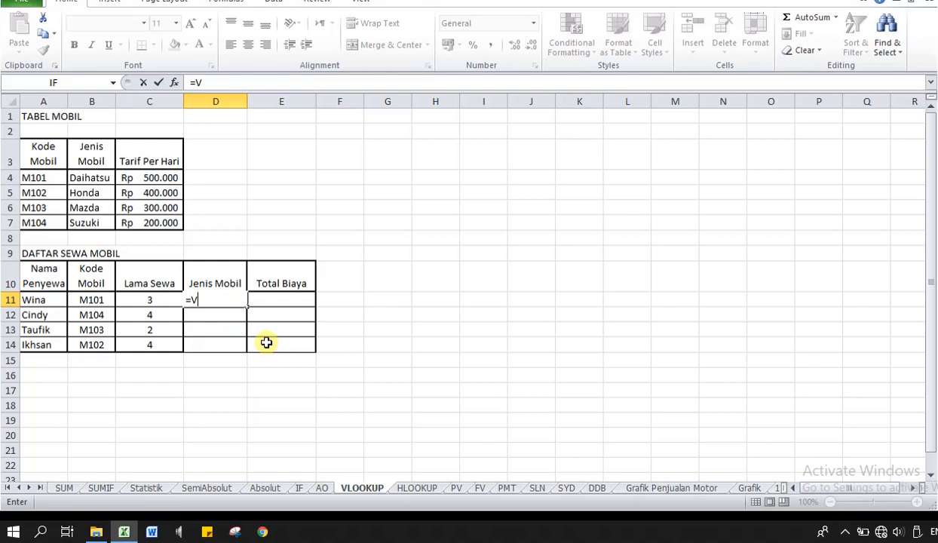
type("VLOKU")
key("BackSpace")
key("BackSpace")
type("O")
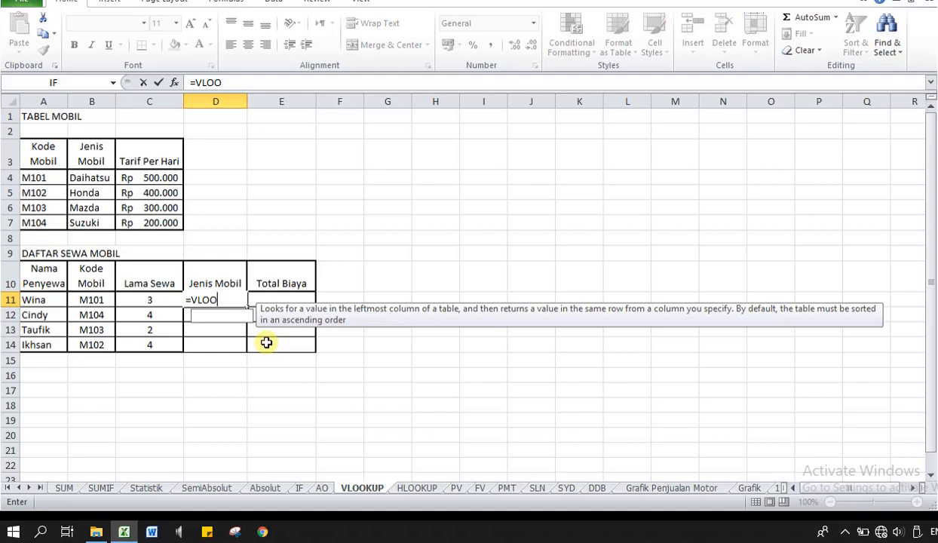
key("Tab")
type("B11")
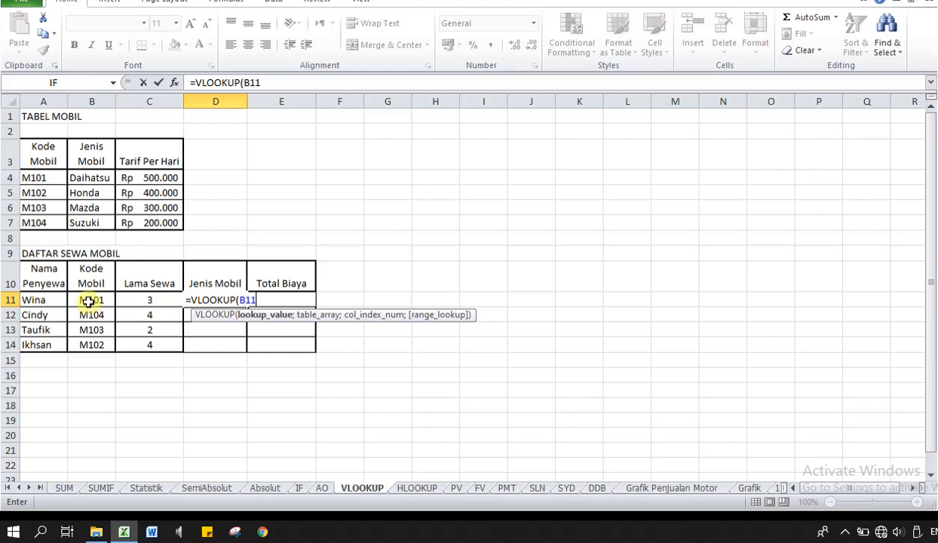
Complete the D11 formula as =VLOOKUP(B11;Mobil;2;FALSE) and fill it down through D14.
type(";")
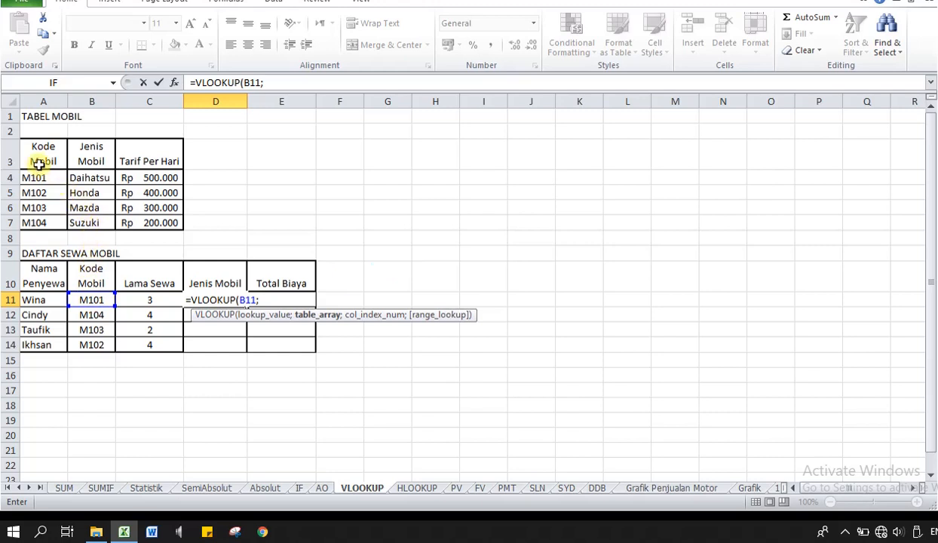
left_click_drag(33, 177, 152, 219)
type(";")
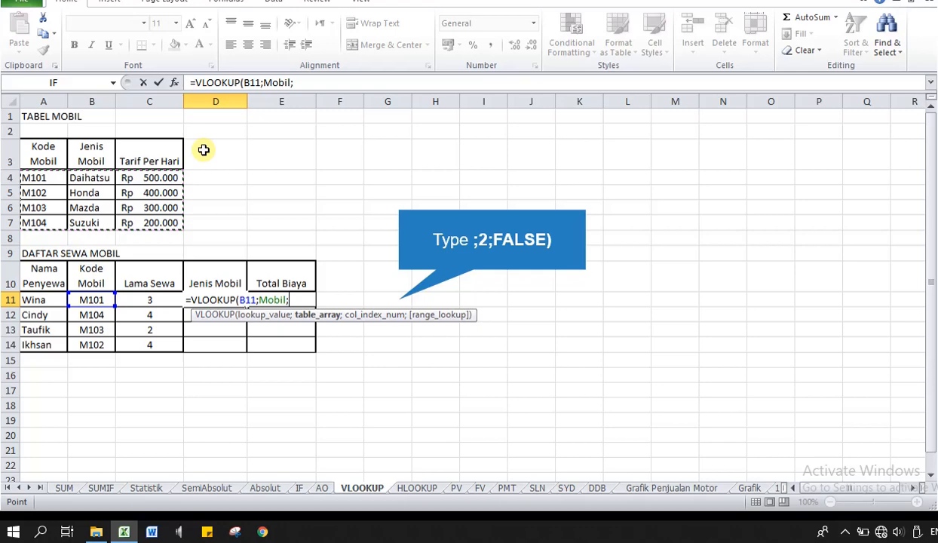
type(";2;FALSE)")
key("Return")
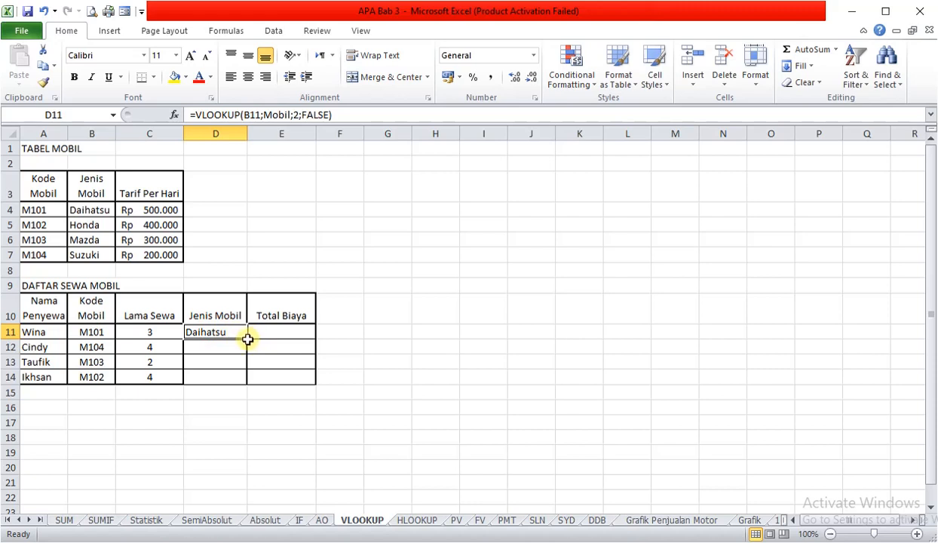
left_click_drag(247, 339, 249, 378)
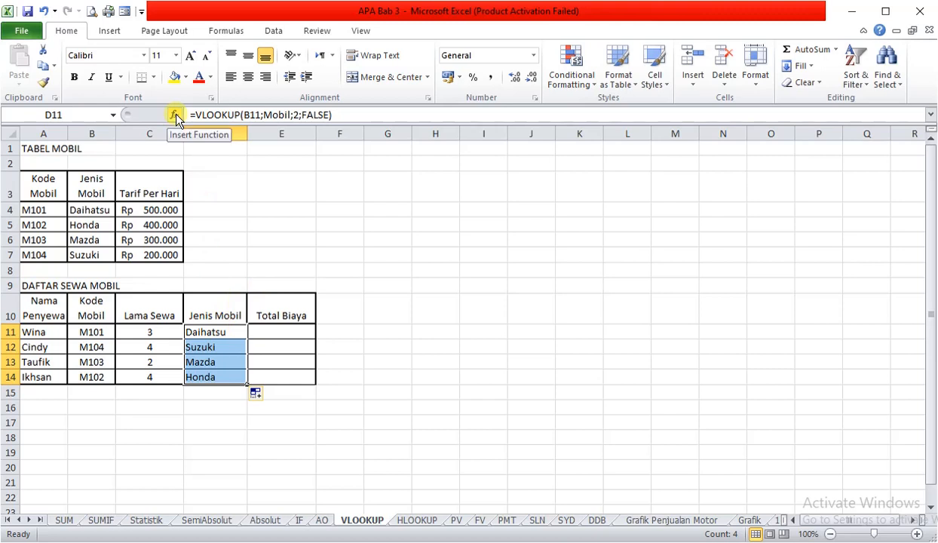
Review each argument of the D11 VLOOKUP formula in the Function Arguments dialog, then close it.
left_click(176, 117)
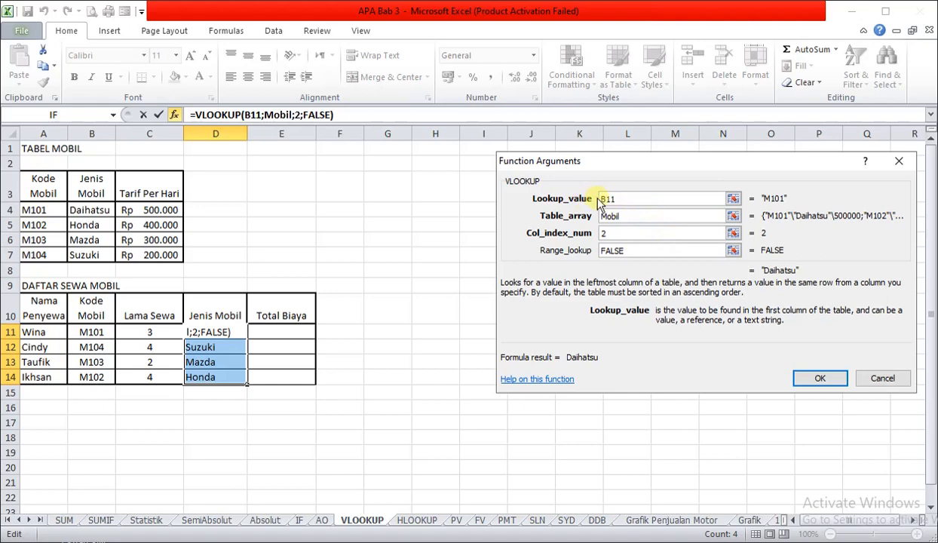
left_click(628, 200)
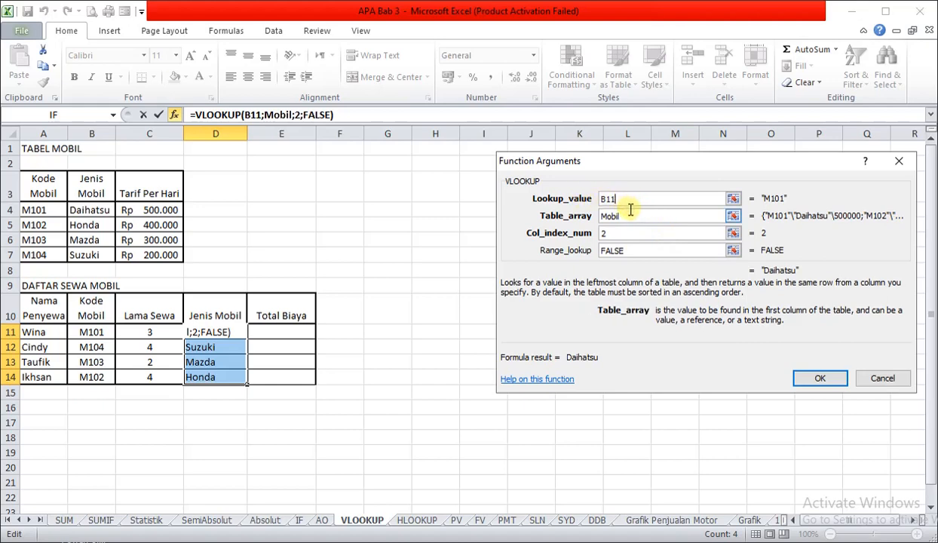
key("Tab")
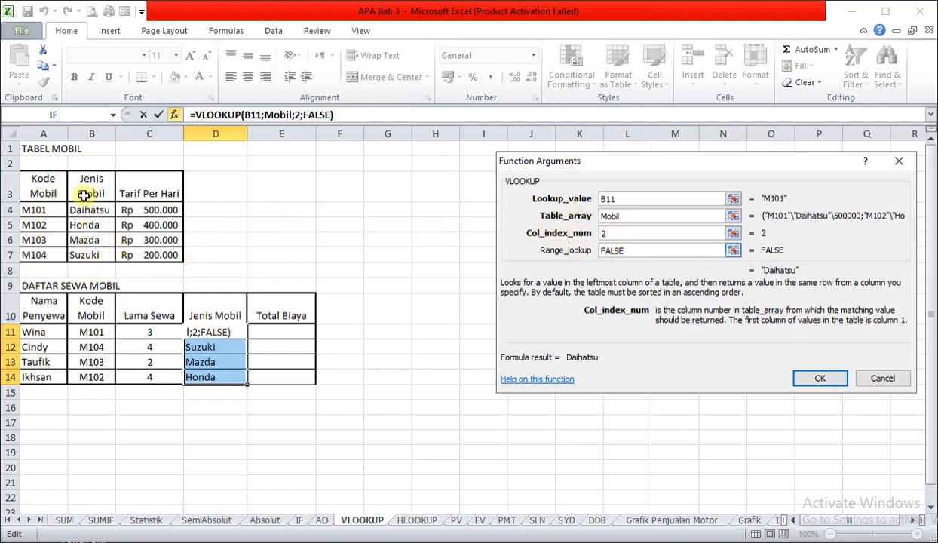
left_click(612, 250)
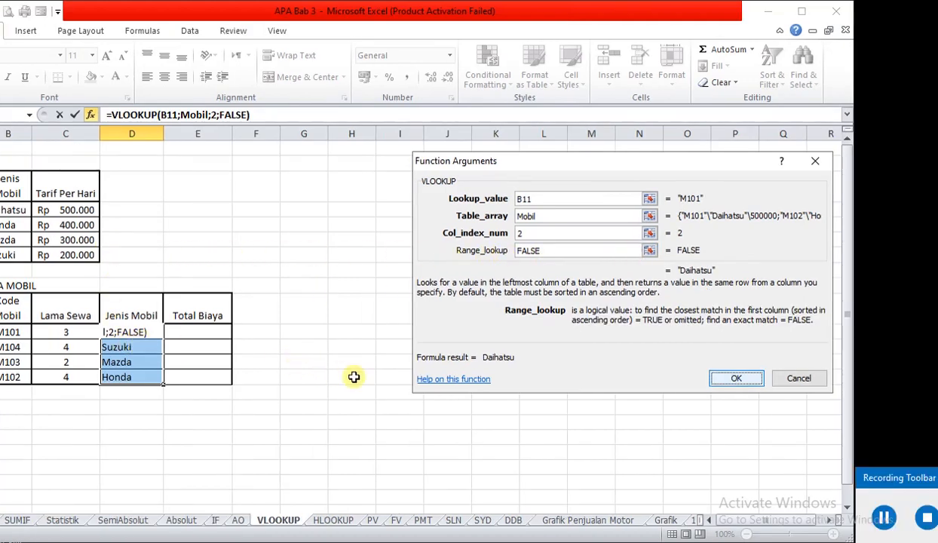
left_click(737, 379)
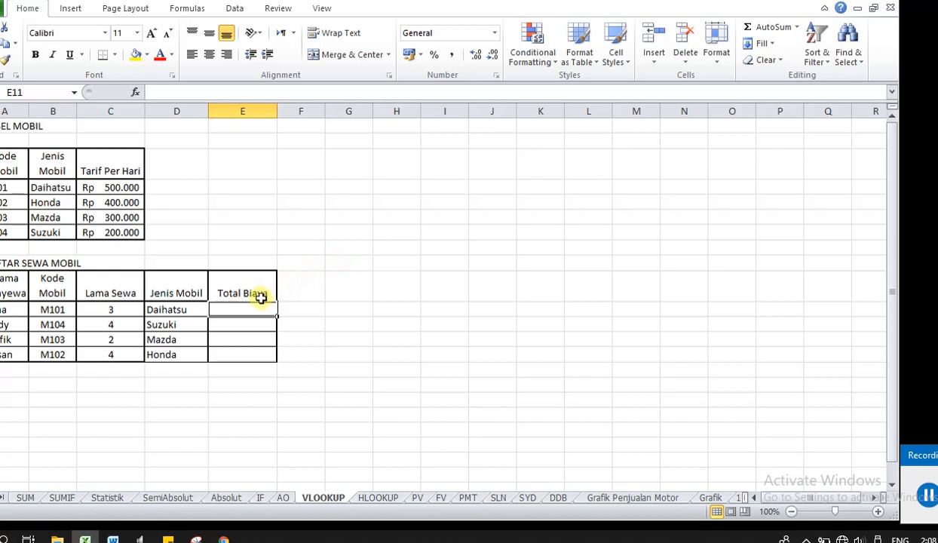
Start the Total Biaya formula in E11 with the first condition, =IF(B11=A4;C11*C4.
type("=")
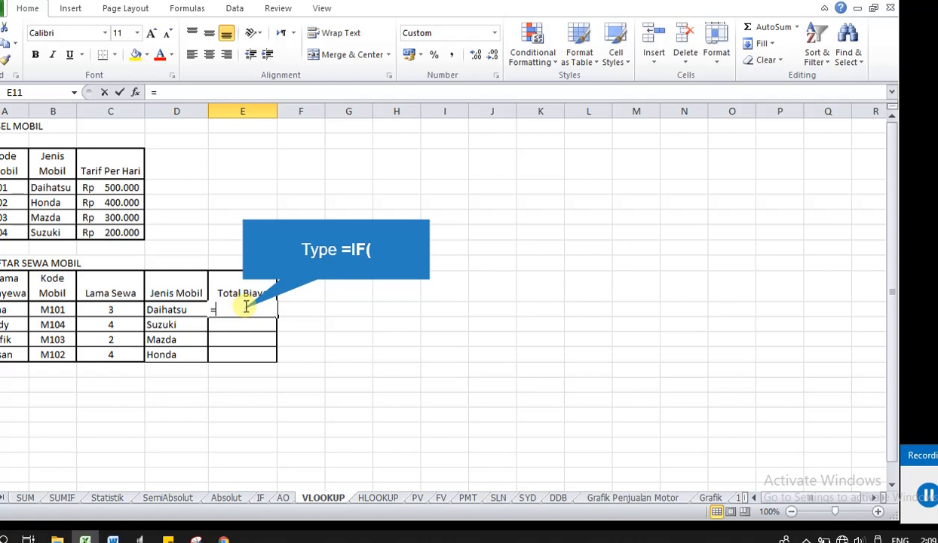
type("IF(B11")
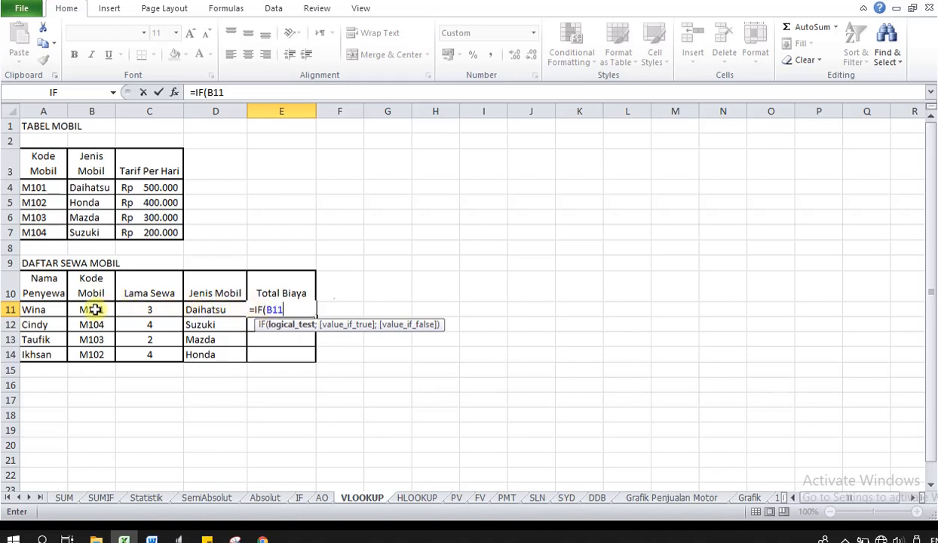
type("=")
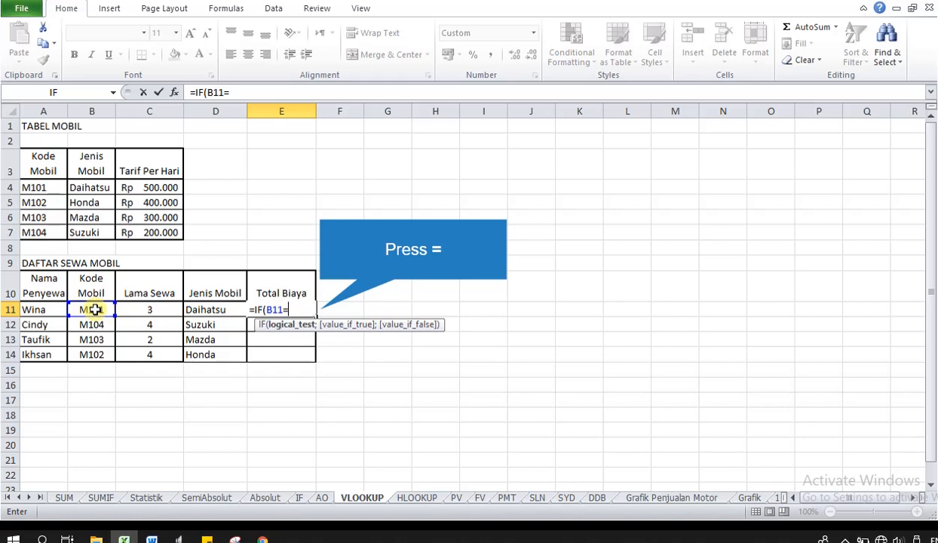
type("A4")
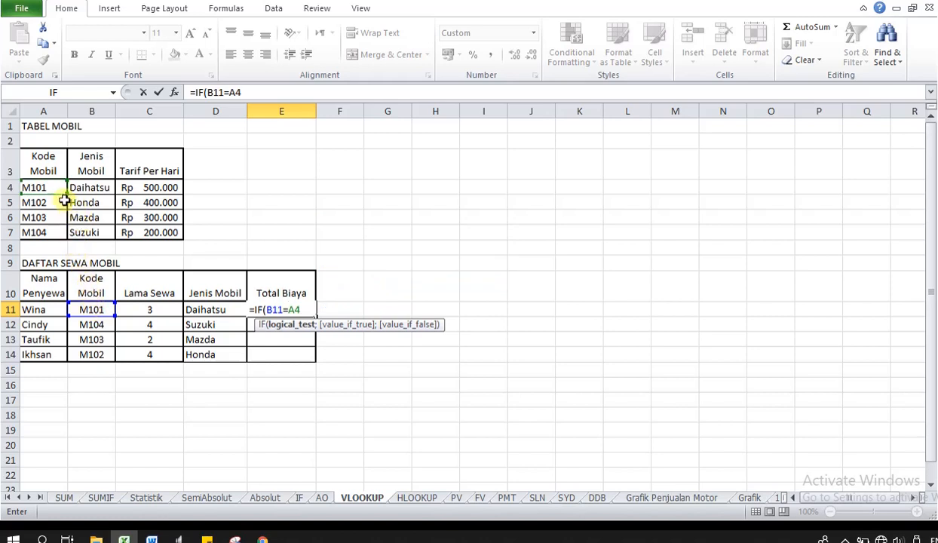
type(";")
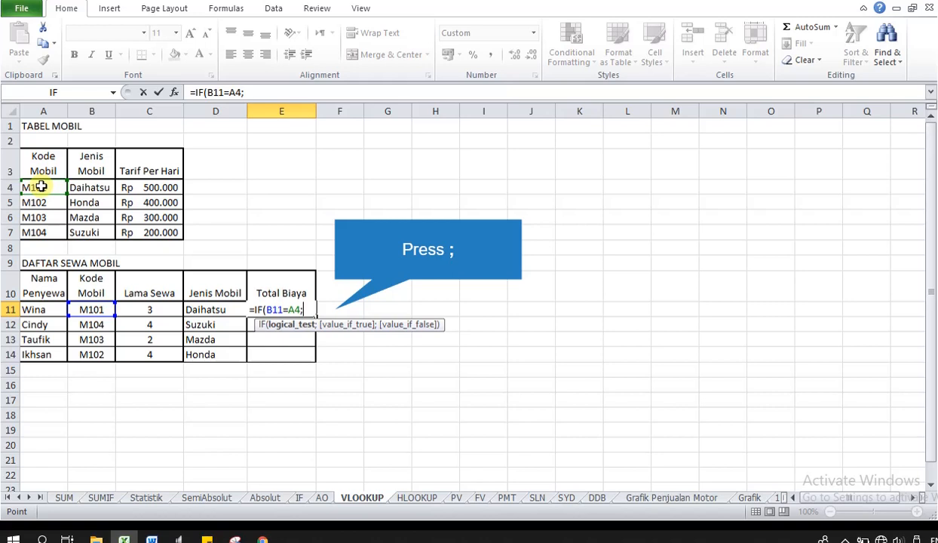
type("C11")
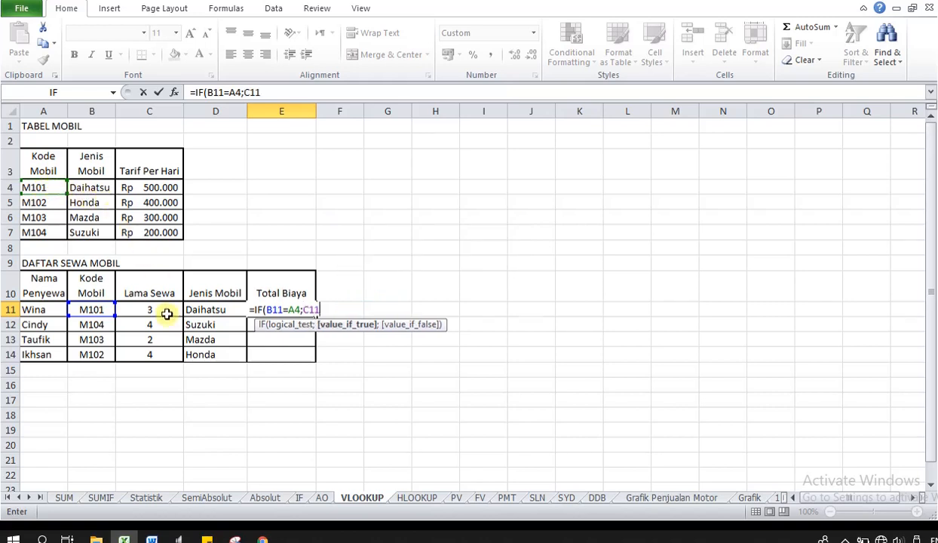
type("*")
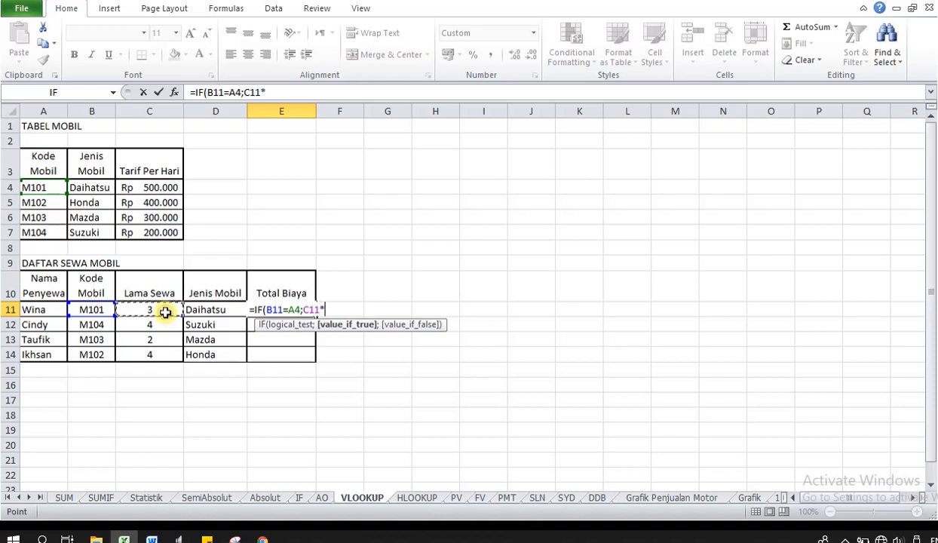
type("C4")
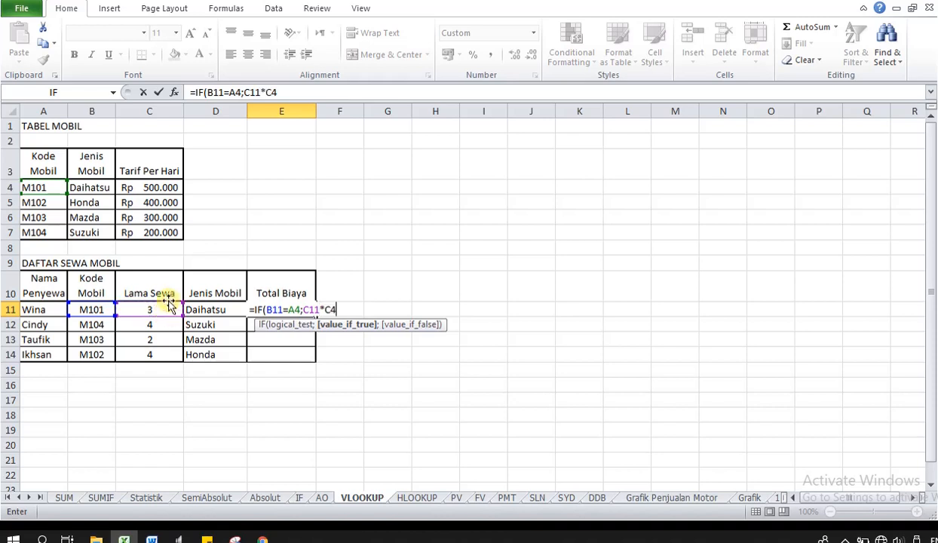
Extend the E11 formula with a nested second condition, ;IF(B11=A5;C11*C5.
type(";")
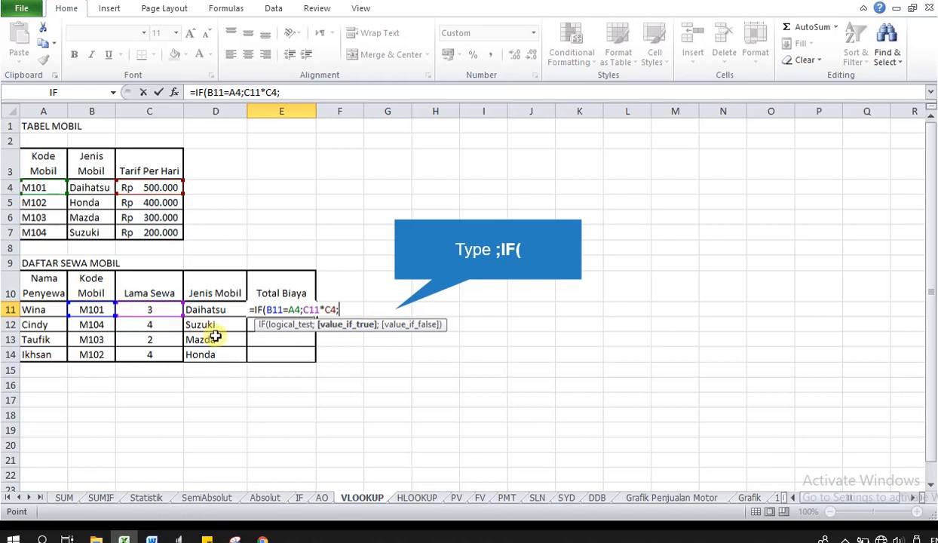
type("IF(")
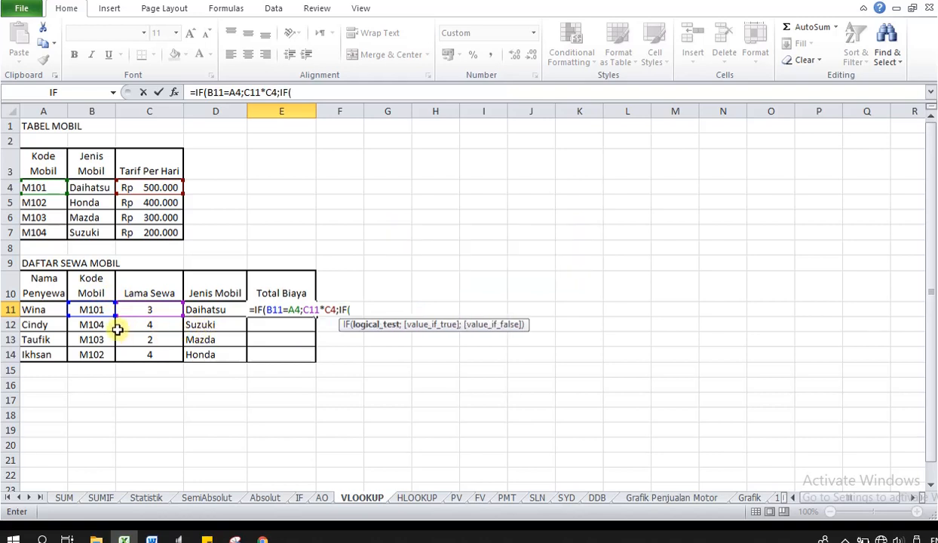
left_click(97, 310)
type("=")
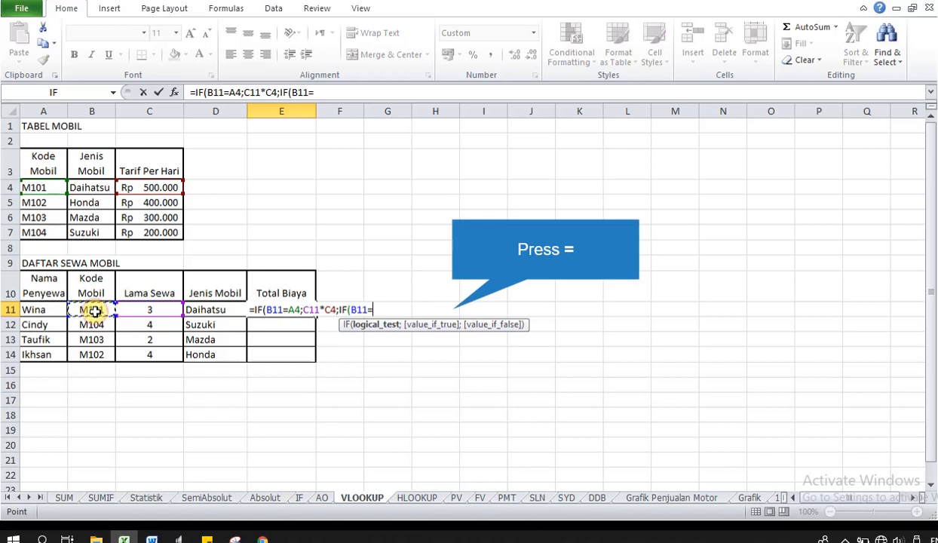
type("A5")
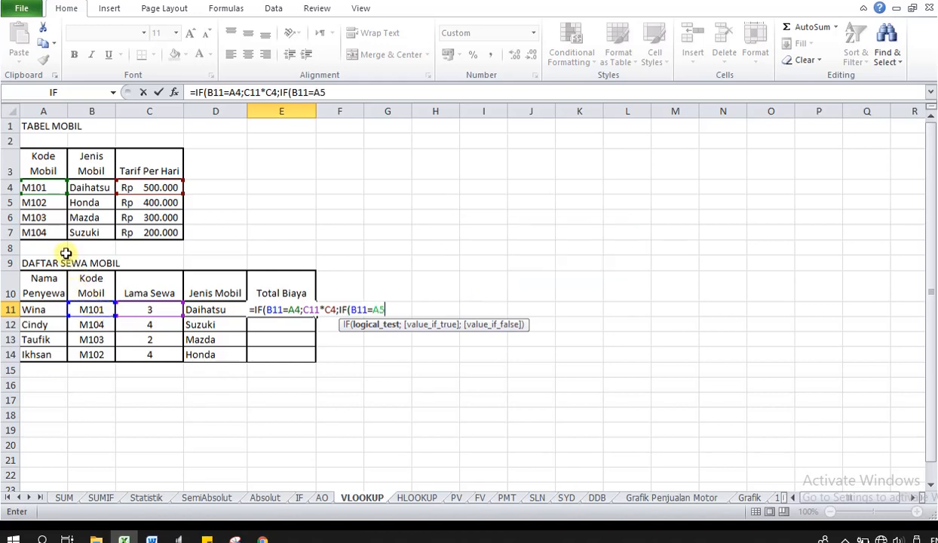
type(";")
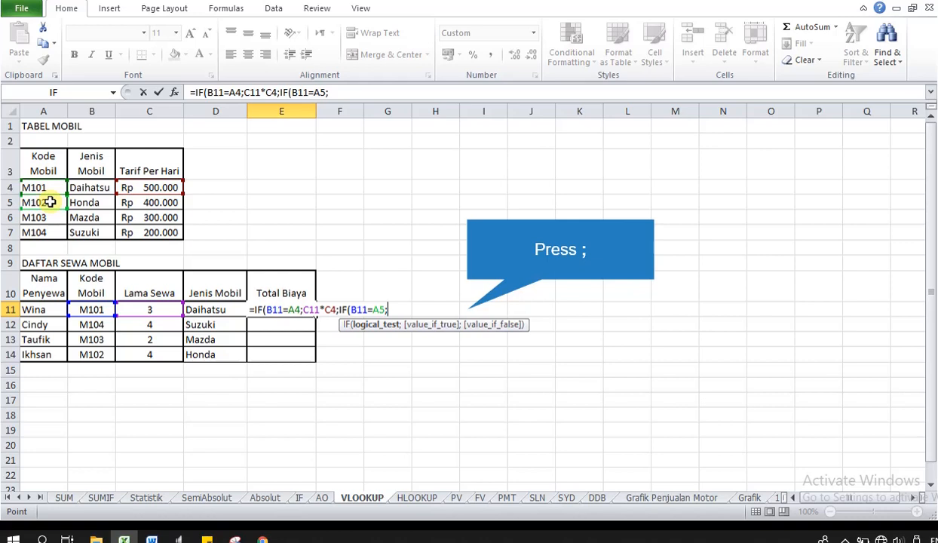
type("C11")
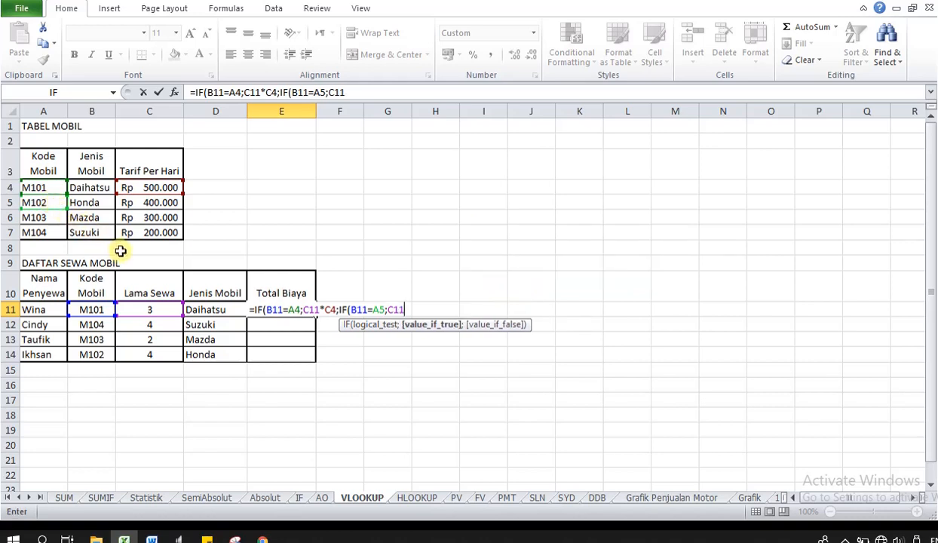
type("*")
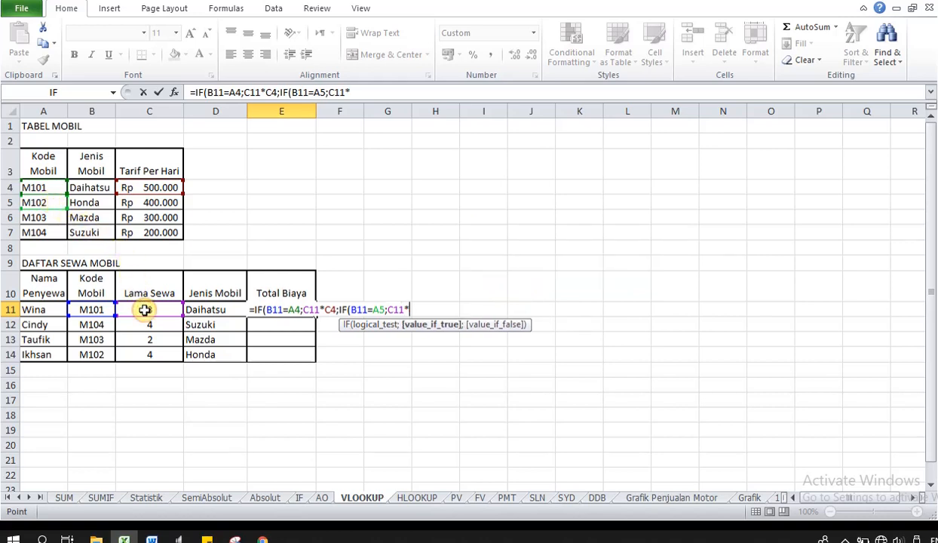
type("C5")
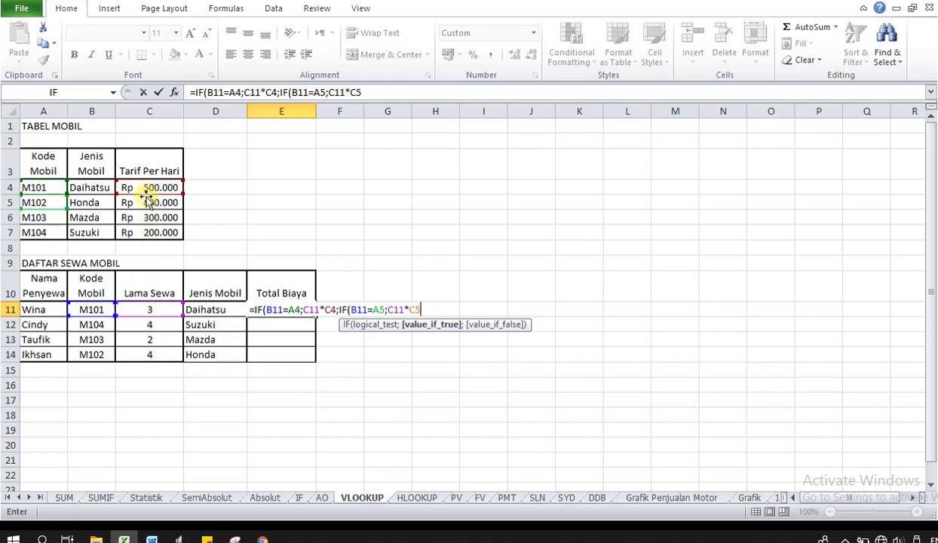
Extend the E11 formula with a nested third condition, ;IF(B11=A6;C11*C6.
type(";")
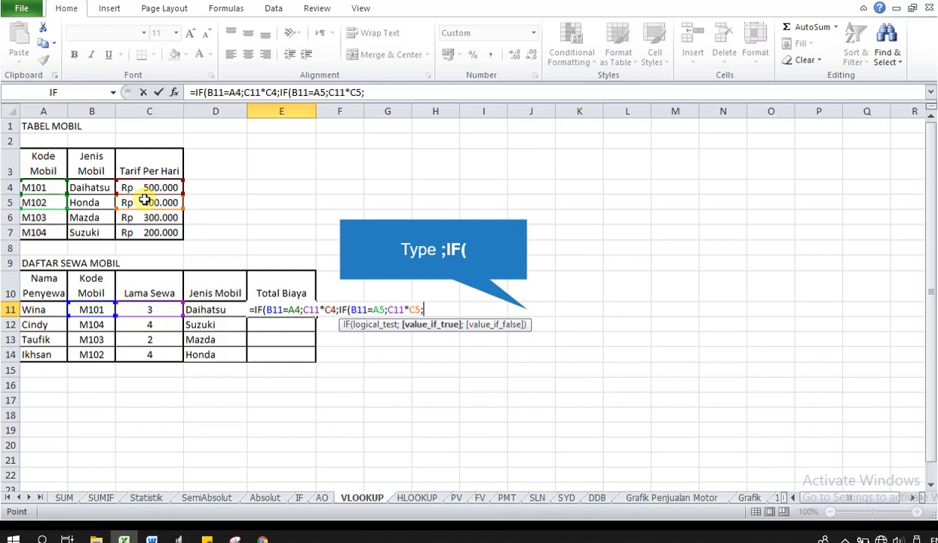
type("IF(B11")
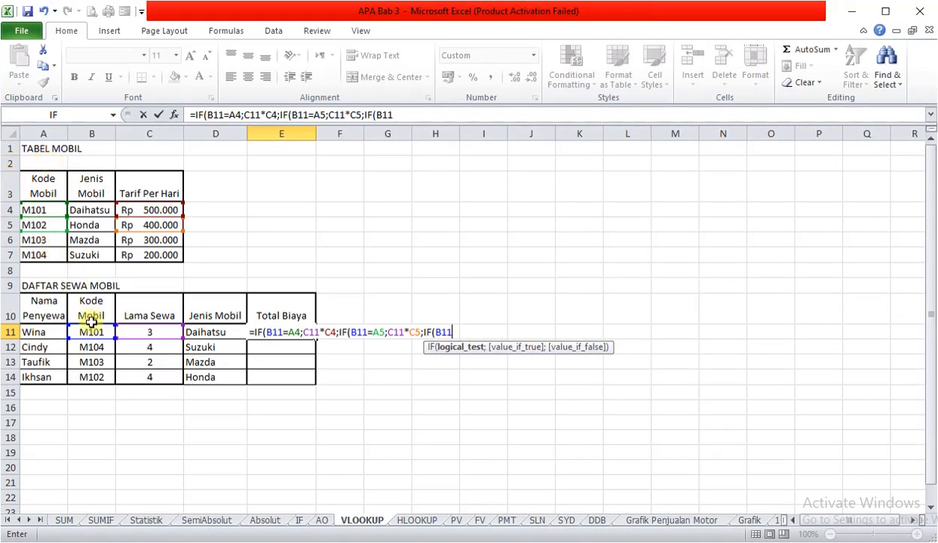
type("=")
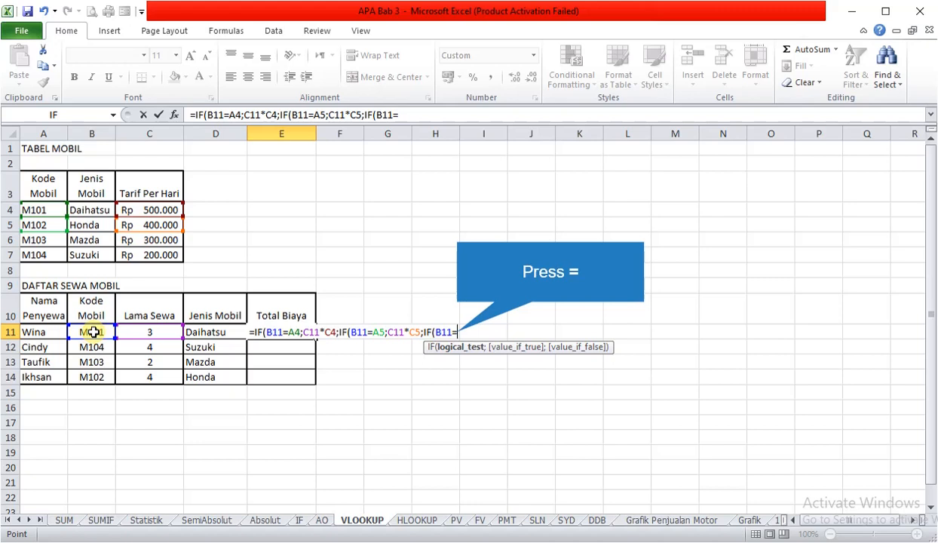
left_click(35, 240)
type(";")
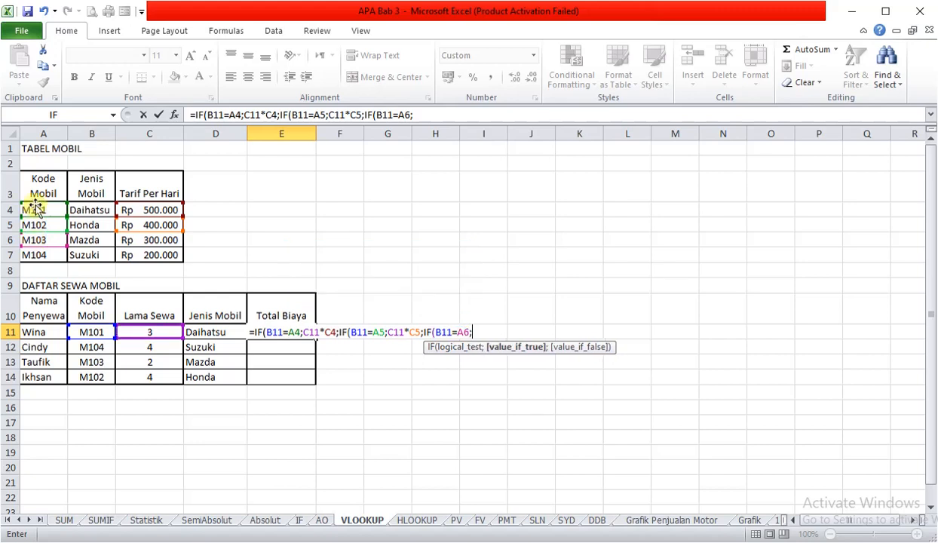
left_click(154, 338)
type("*")
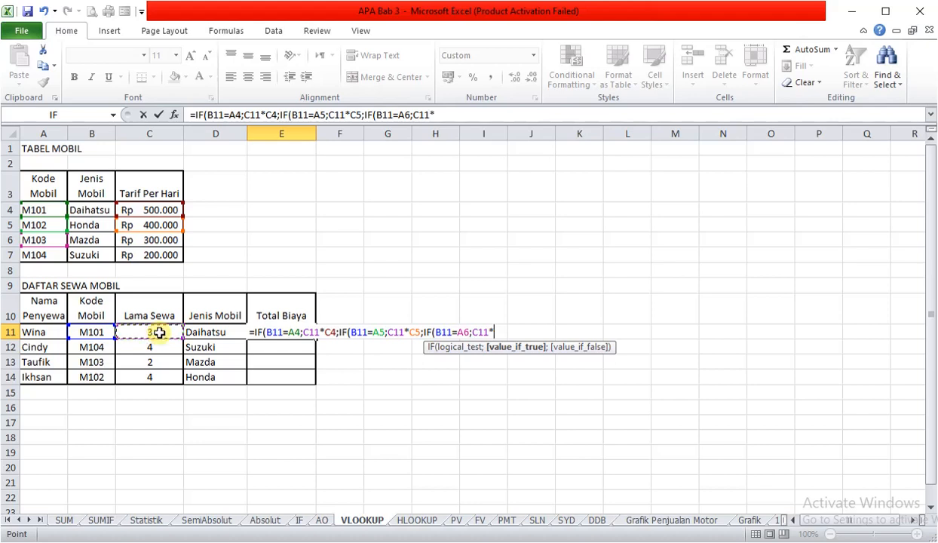
type("C6")
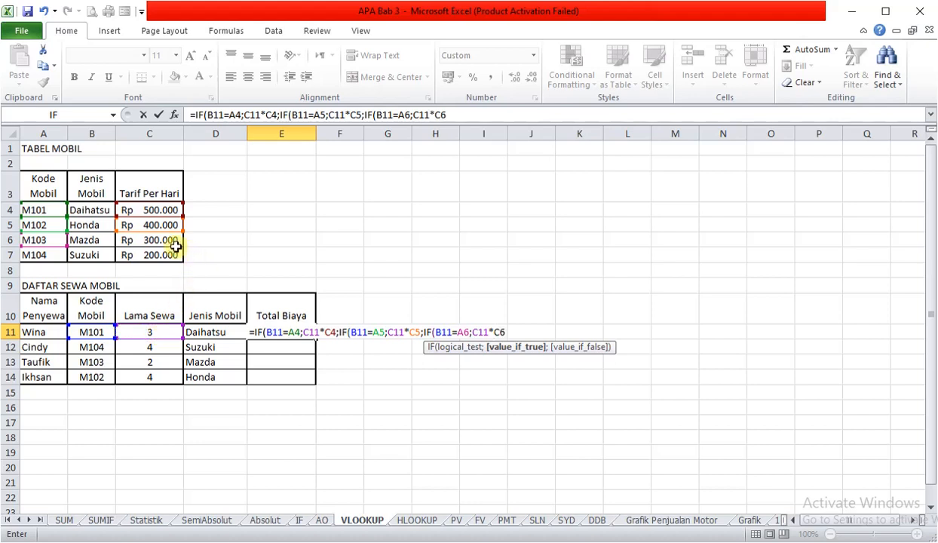
Finish the E11 formula with the fallback value ;C11*C7, close all three IFs with ))) and enter it.
type(";")
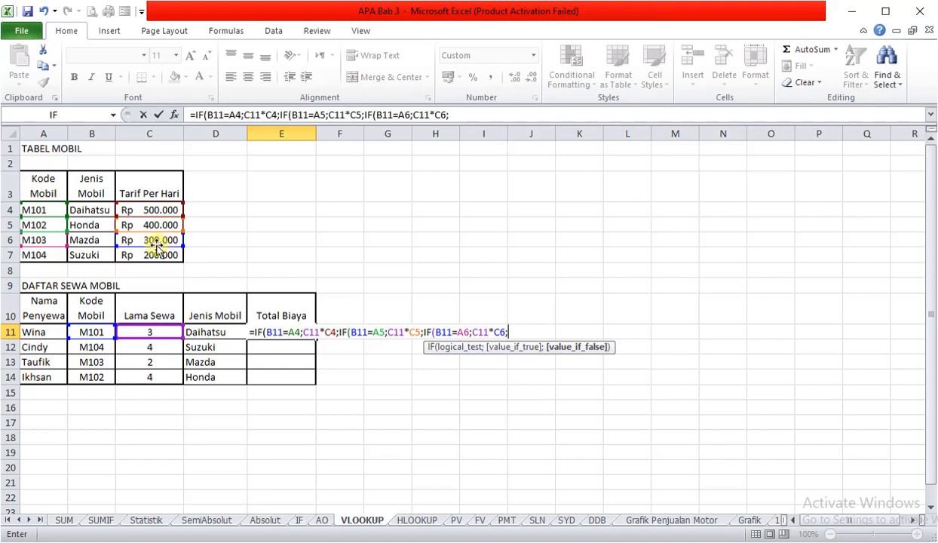
left_click(154, 336)
type("*")
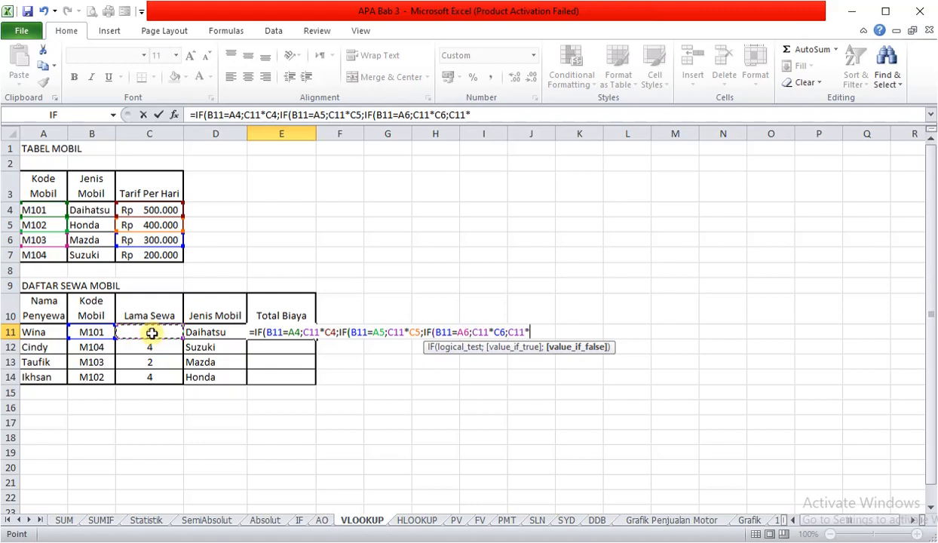
type("C7")
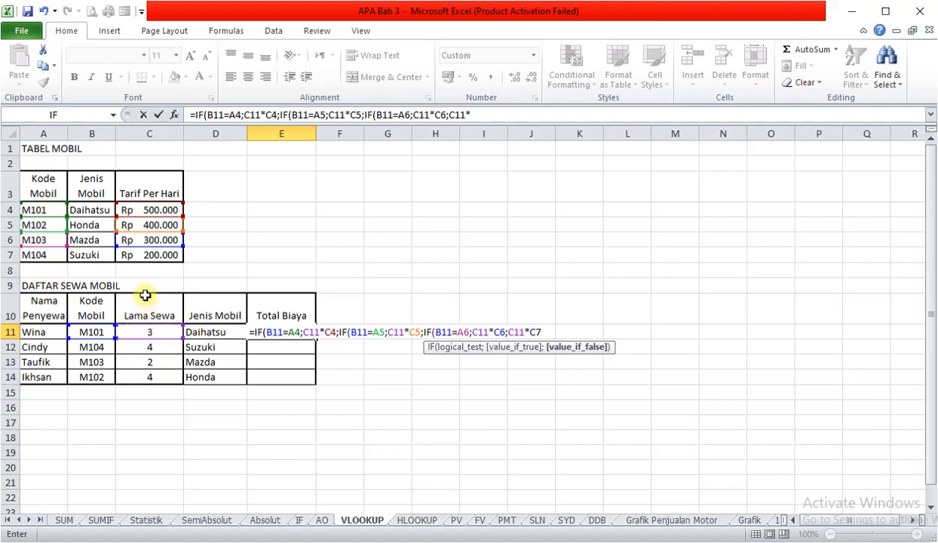
left_click(150, 255)
type(")")
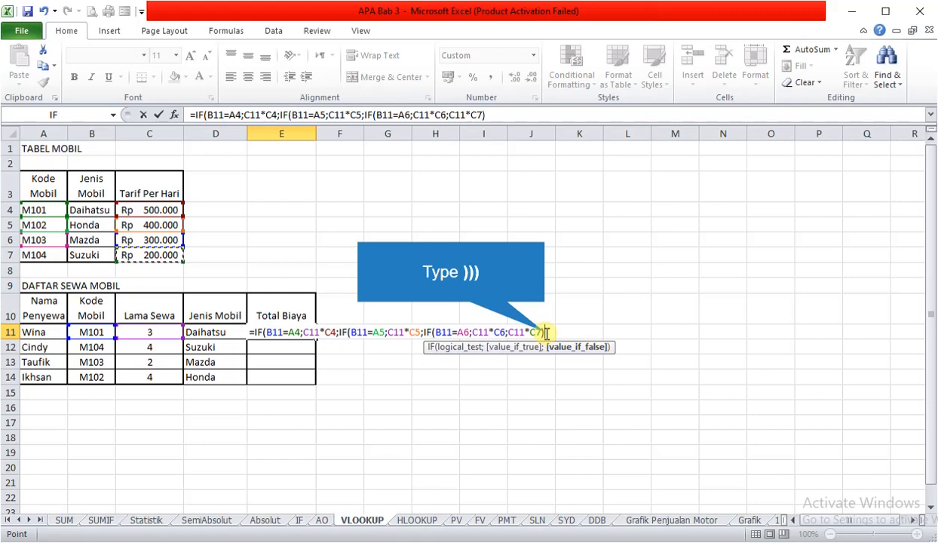
type("))")
key("ctrl+Return")
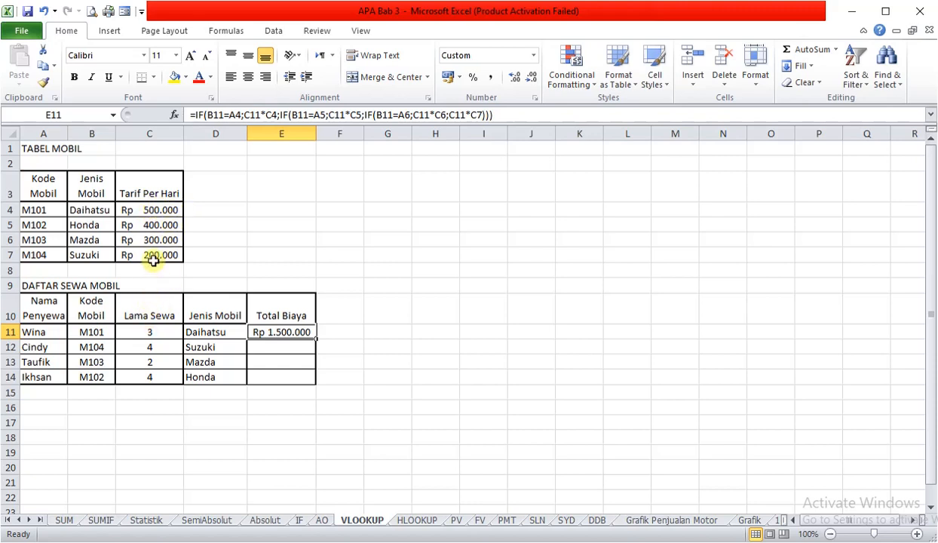
Fill the E11 formula down through E14 and check the copied cell references in E12, E13 and E14.
mouse_move(307, 338)
left_mouse_down()
mouse_move(332, 341)
mouse_move(319, 339)
mouse_move(392, 271)
mouse_move(362, 297)
mouse_move(348, 333)
mouse_move(310, 336)
left_mouse_up()
double_click(311, 336)
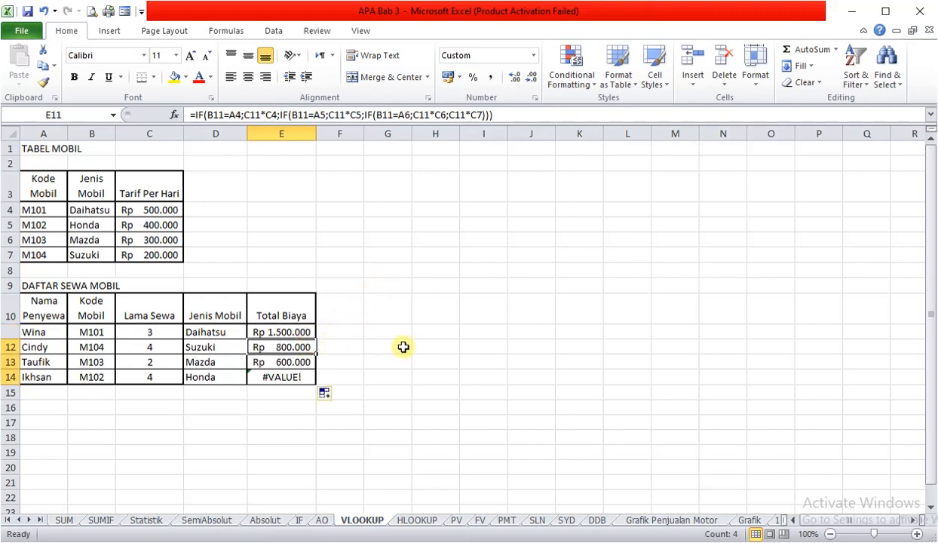
left_click(308, 347)
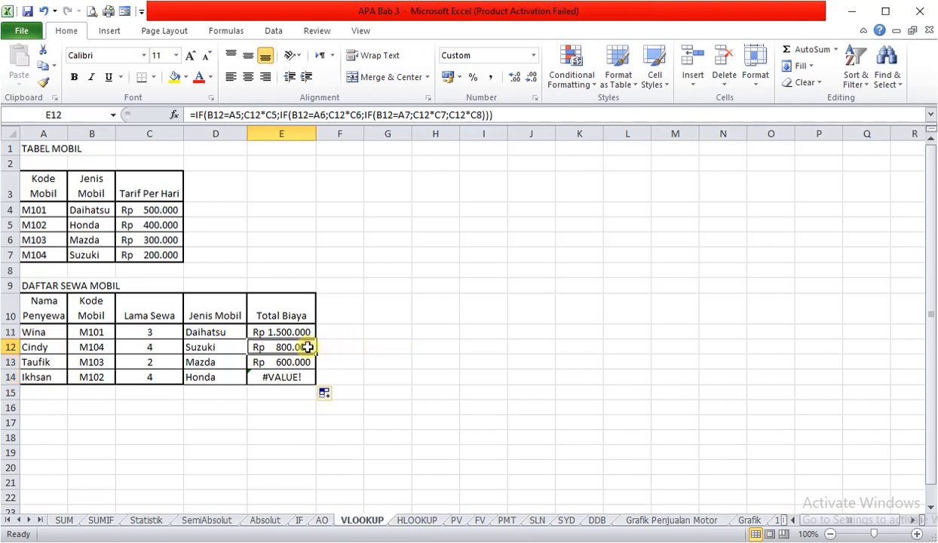
double_click(307, 347)
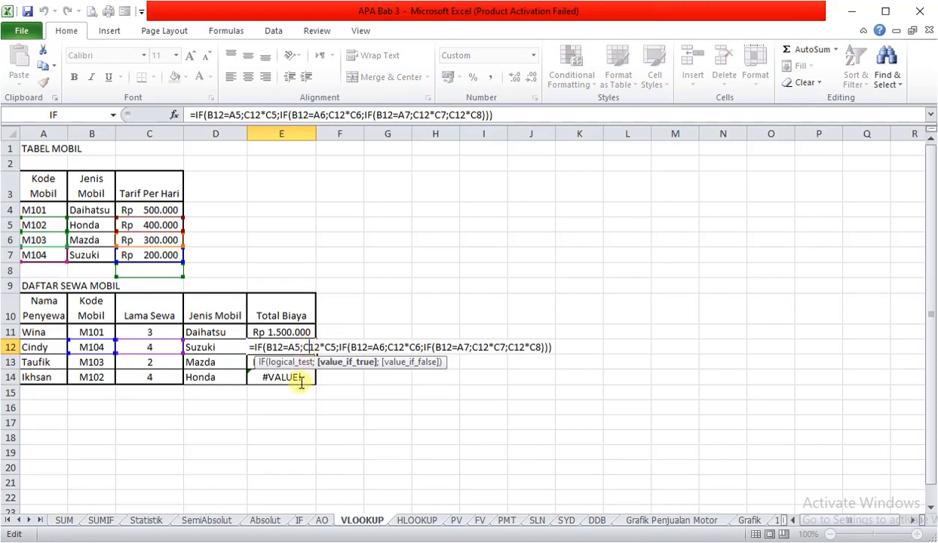
key("Return")
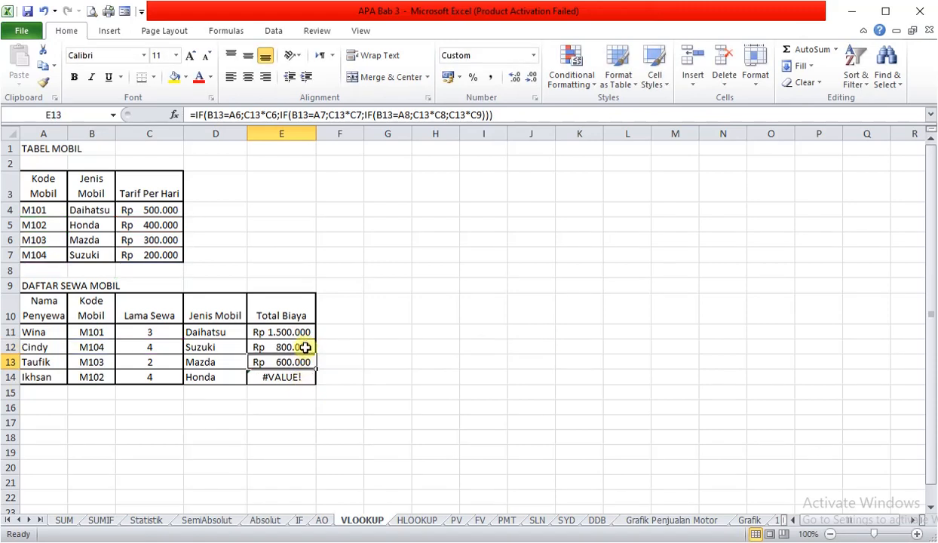
double_click(297, 361)
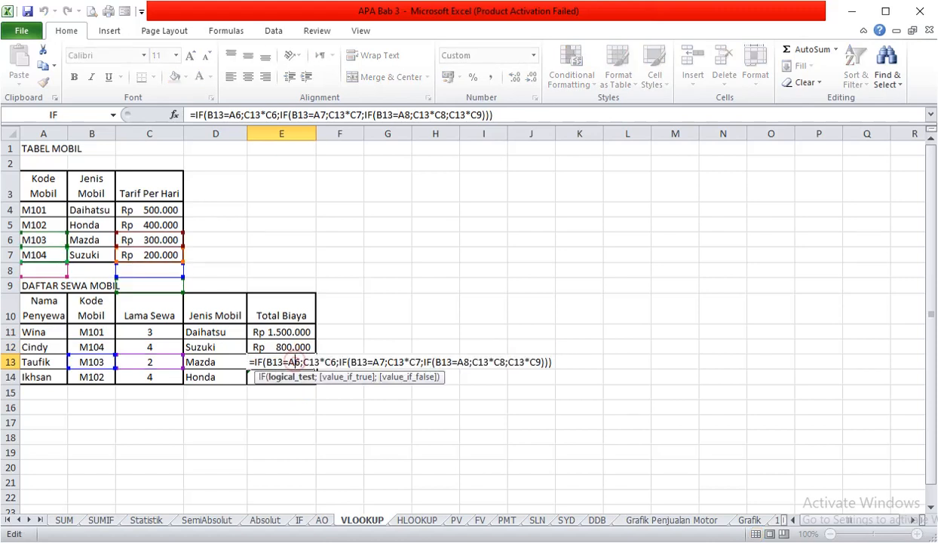
key("Return")
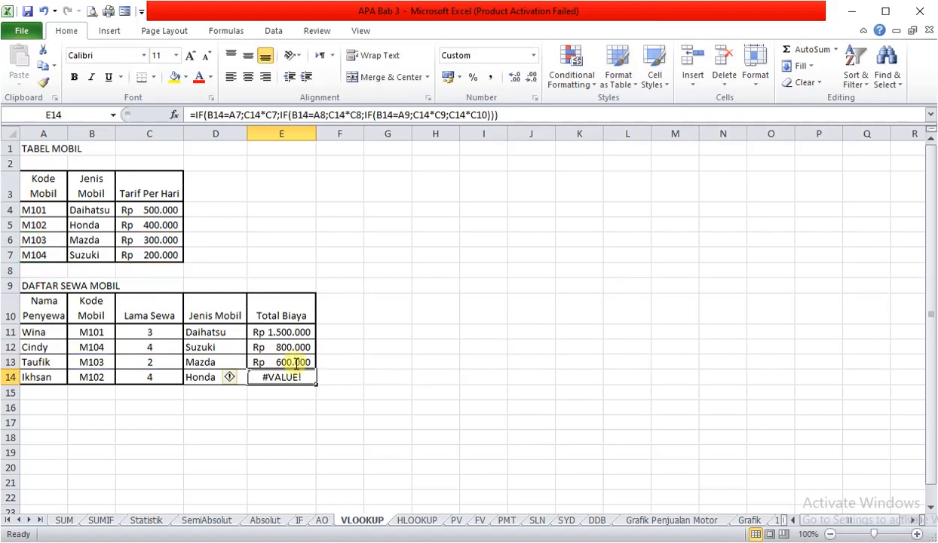
double_click(293, 375)
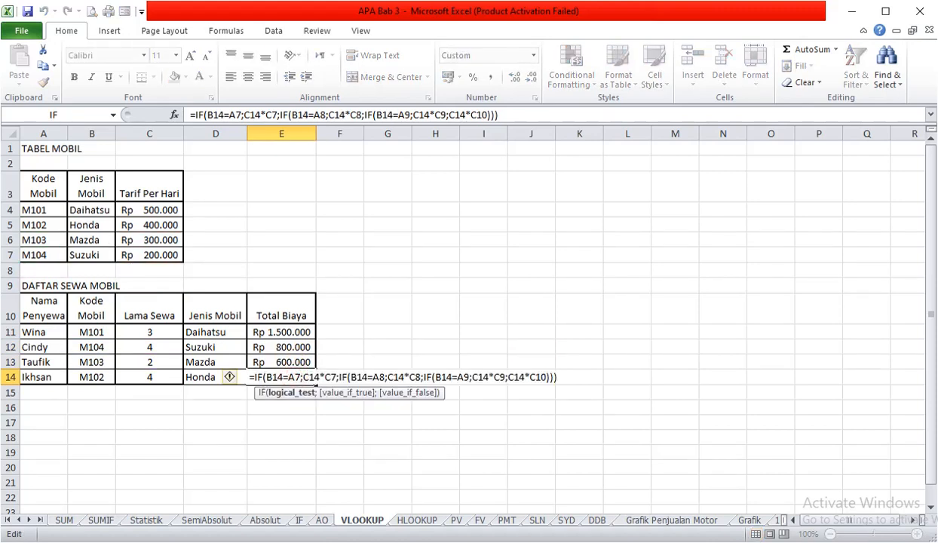
Clear the copied Total Biaya formulas from E12:E14.
left_click(285, 347)
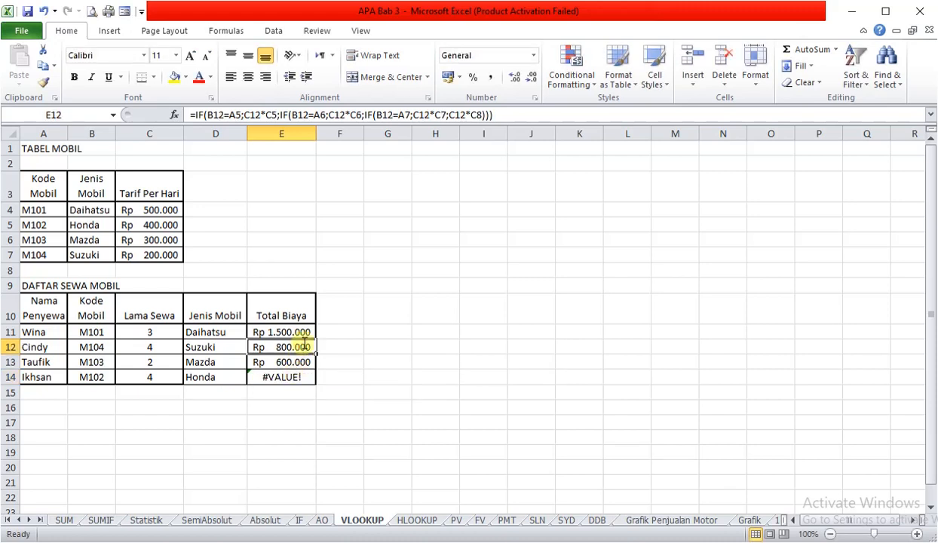
left_click_drag(285, 350, 288, 376)
key("Delete")
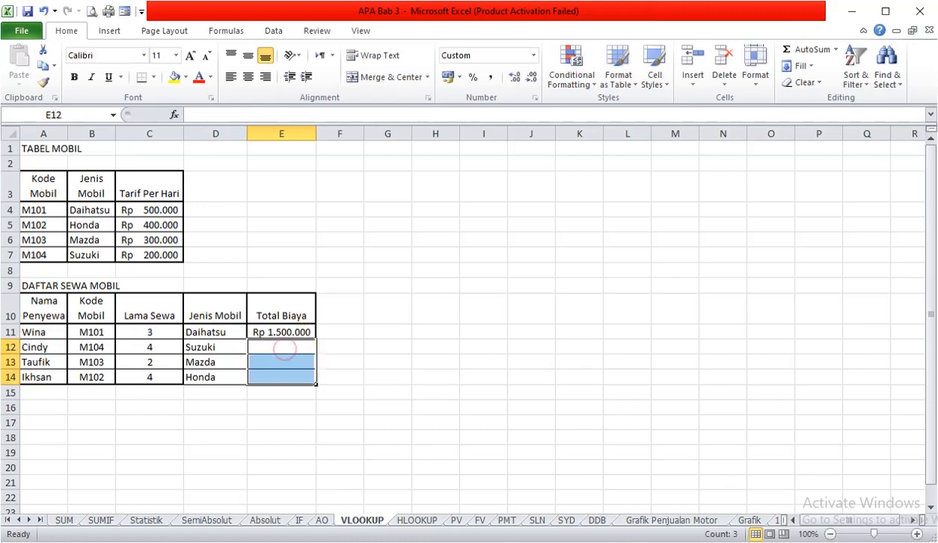
Change the first condition of the E11 formula to $B11=$A$4, fixing column B and the whole A4 reference.
key("Up")
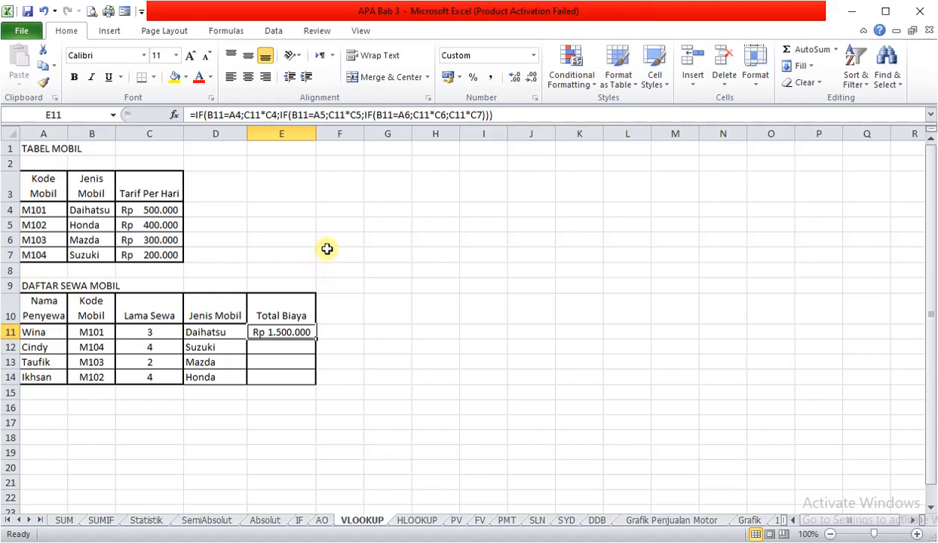
double_click(303, 332)
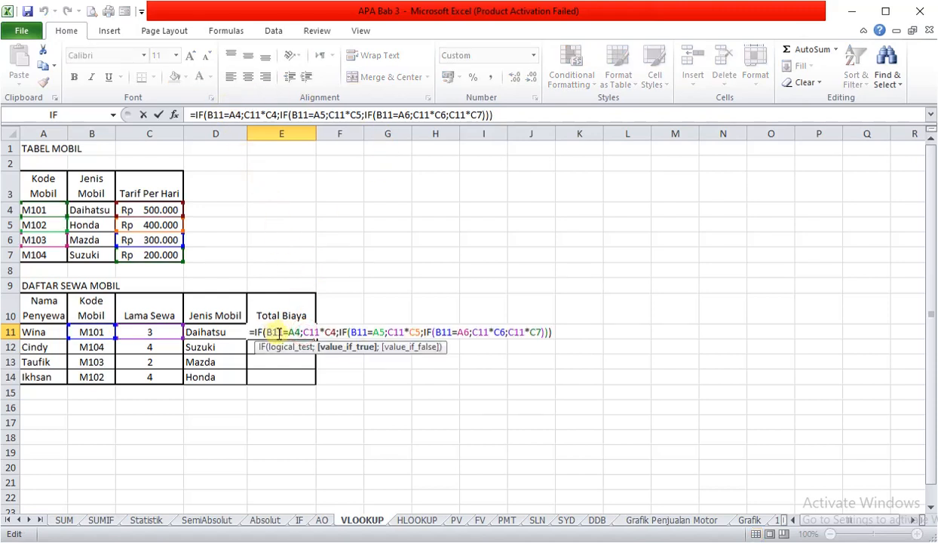
left_click(279, 332)
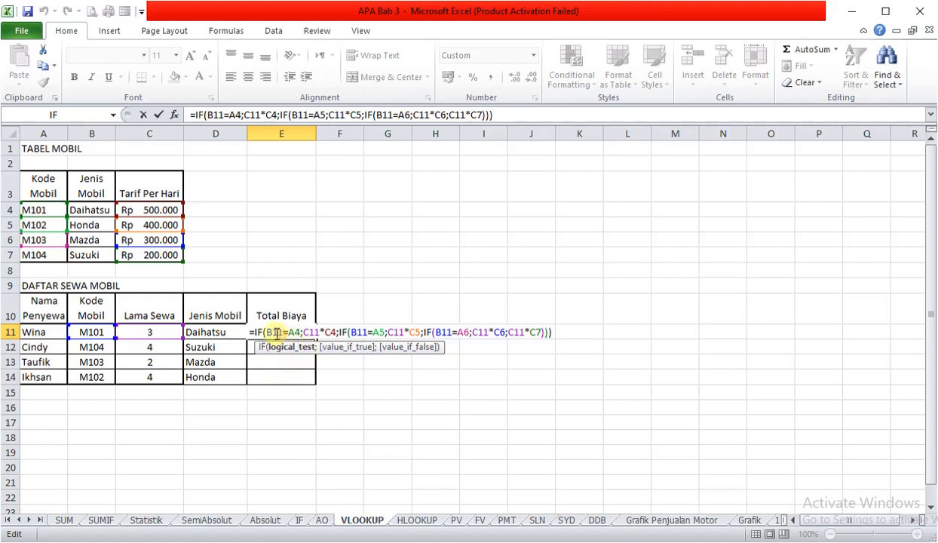
left_click_drag(283, 332, 273, 332)
key("F4")
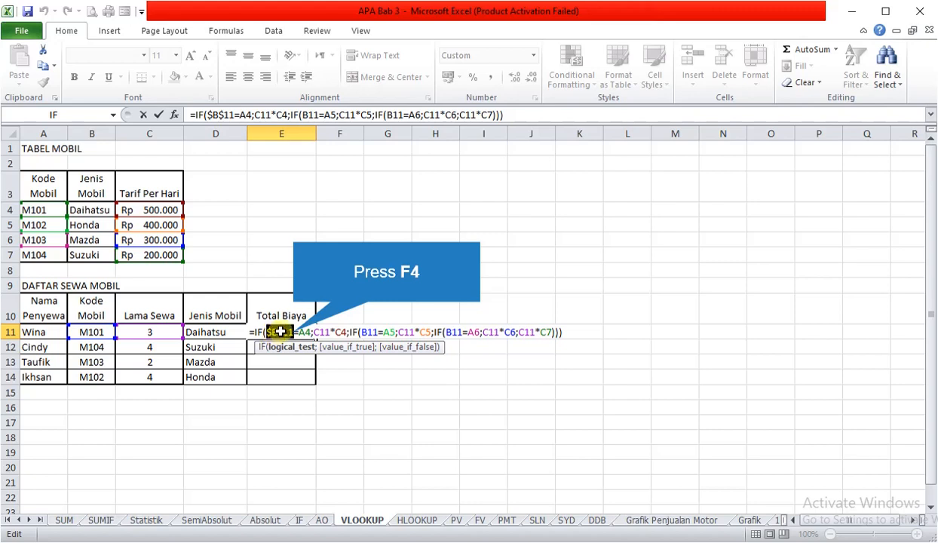
key("F4")
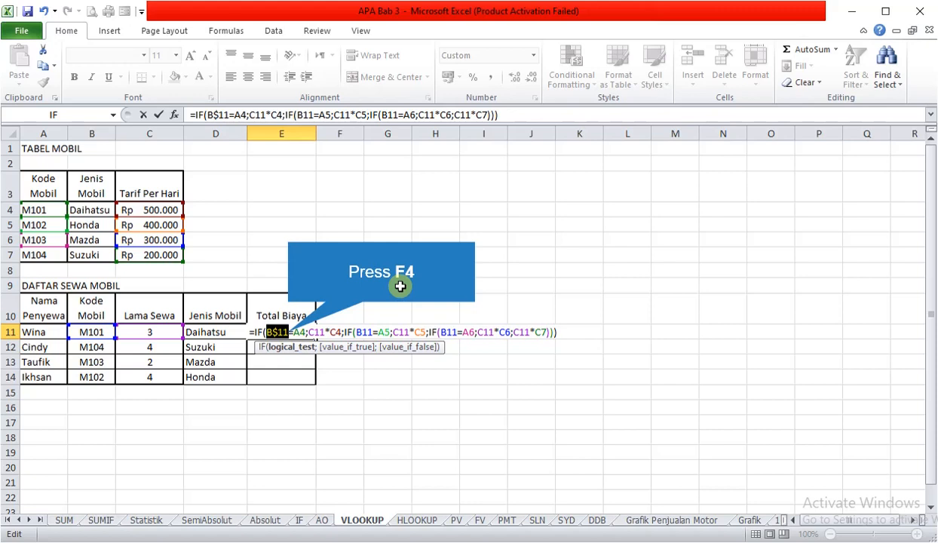
key("F4")
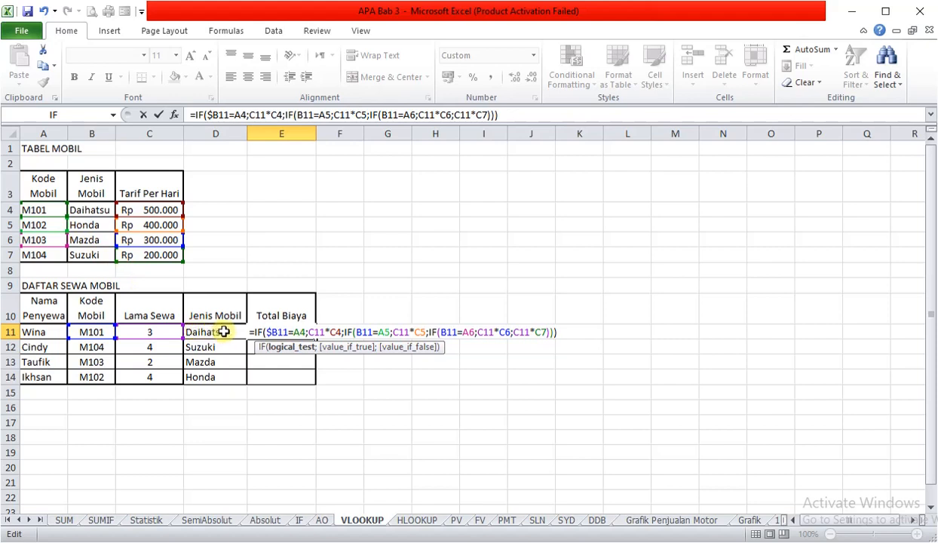
double_click(305, 332)
key("F4")
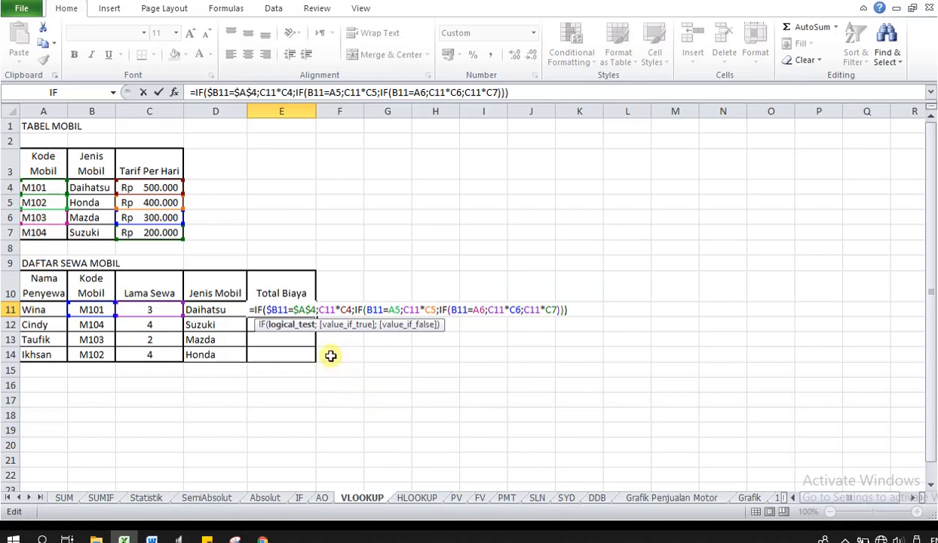
Fix the column of the C4 reference in the E11 formula's first result, making it C11*$C4.
left_click(335, 309)
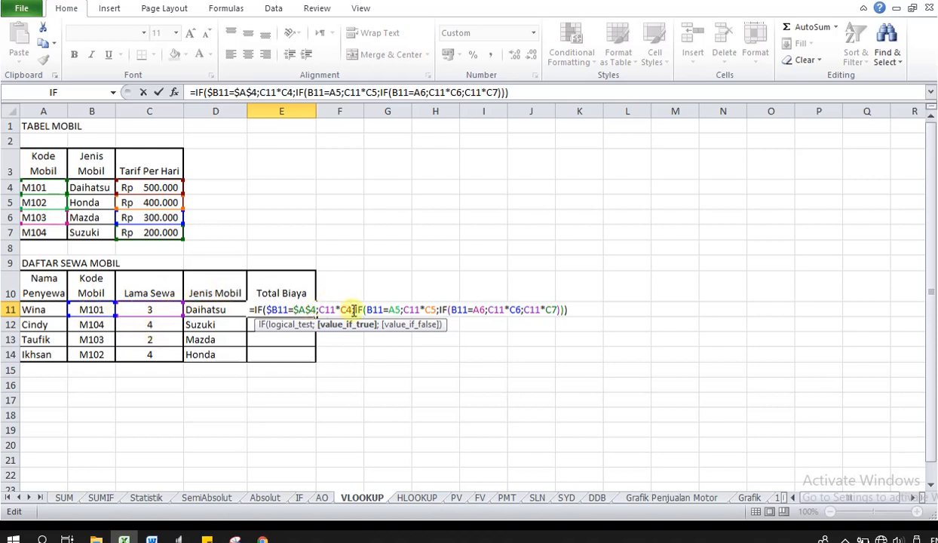
left_click_drag(353, 309, 341, 310)
key("F4")
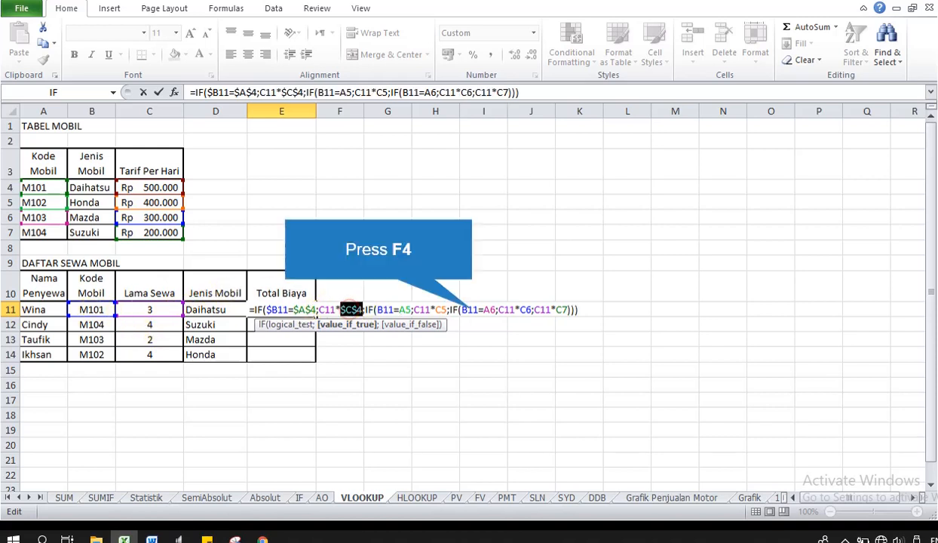
key("F4")
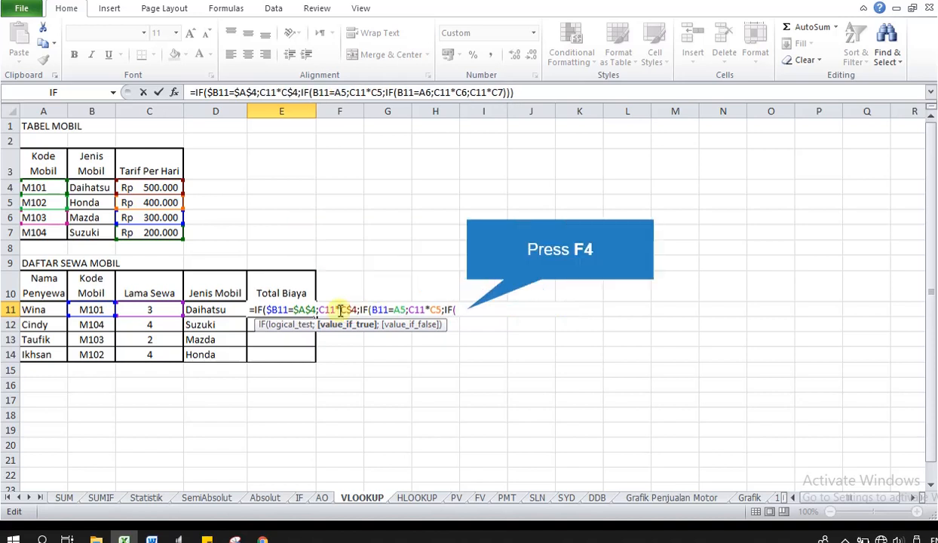
key("F4")
left_click(341, 310)
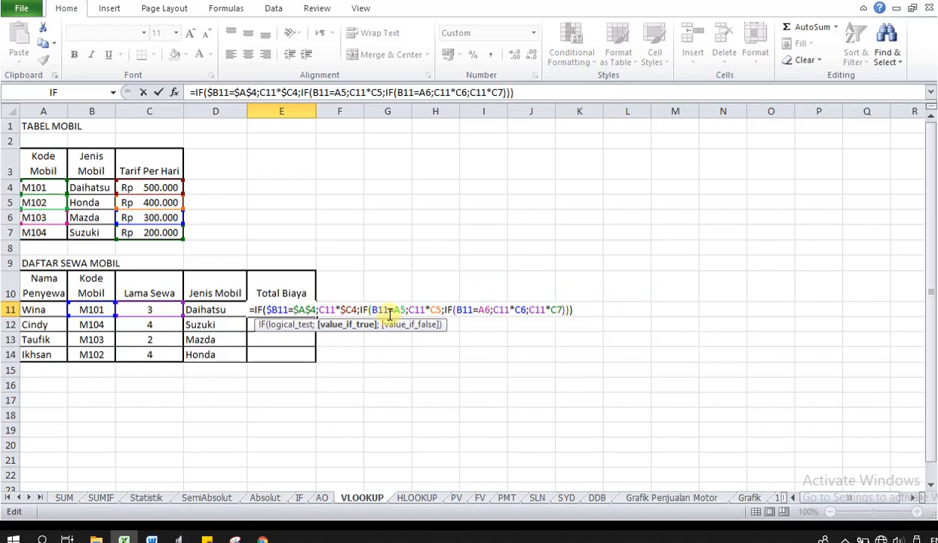
Fix the column of B11 in the second condition of the E11 formula, making it $B11=A5.
left_click(375, 310)
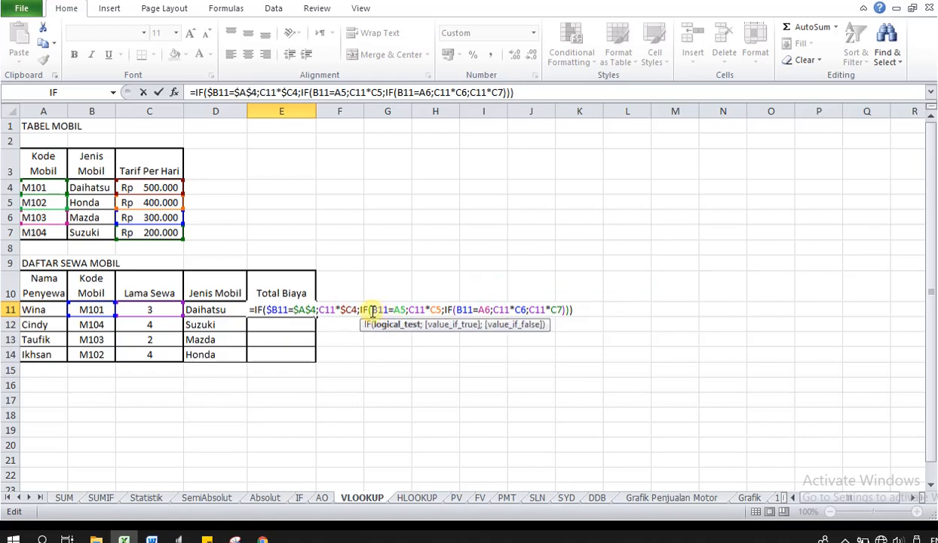
double_click(377, 310)
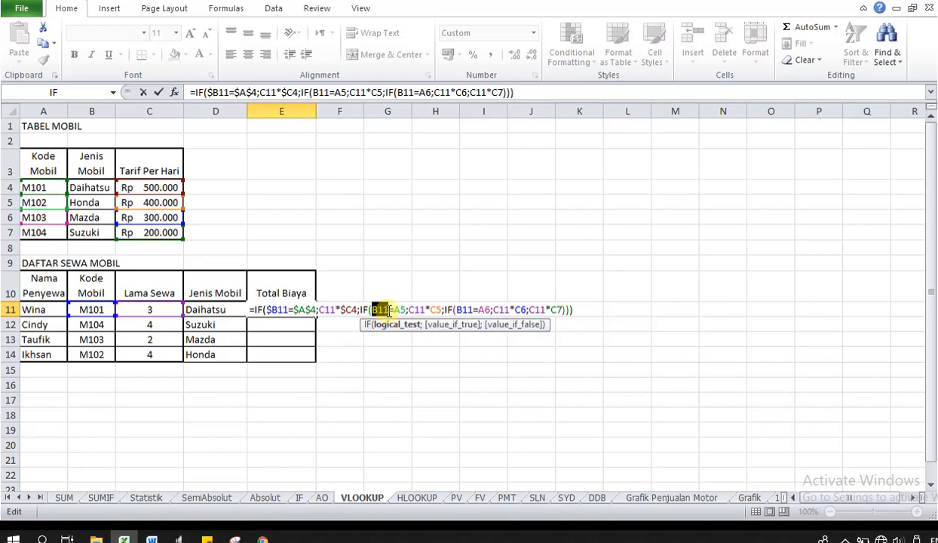
key("F4")
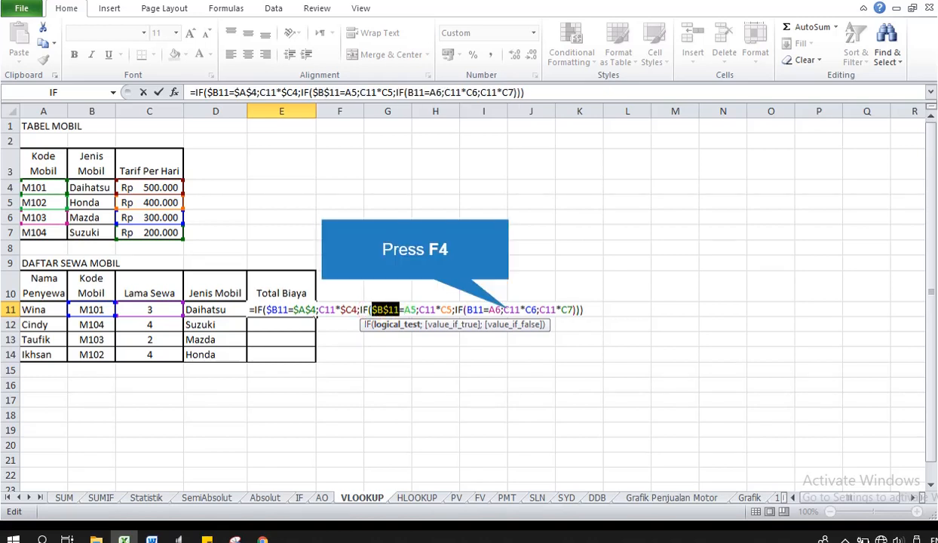
key("F4")
key("F4")
left_click(388, 310)
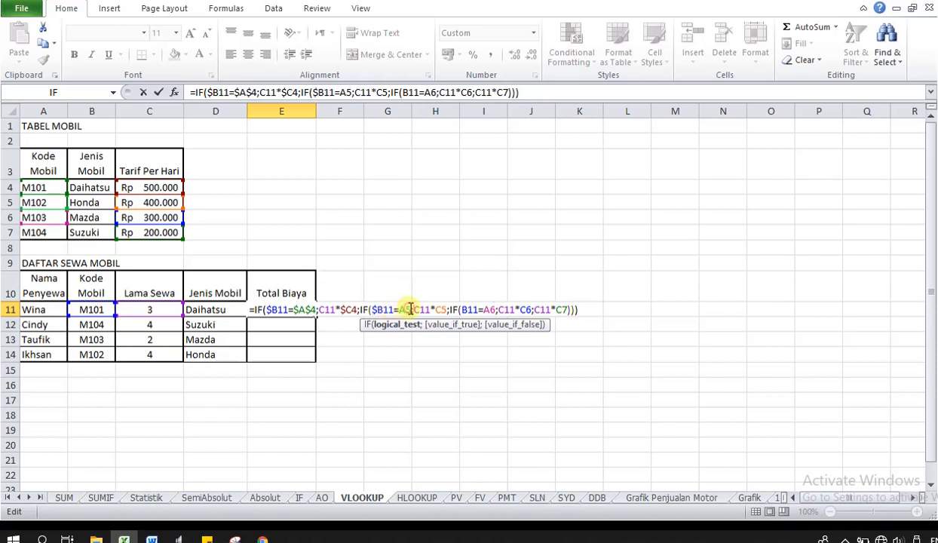
Make the A5 reference in the second condition of the E11 formula fully absolute, giving $B11=$A$5.
key("F4")
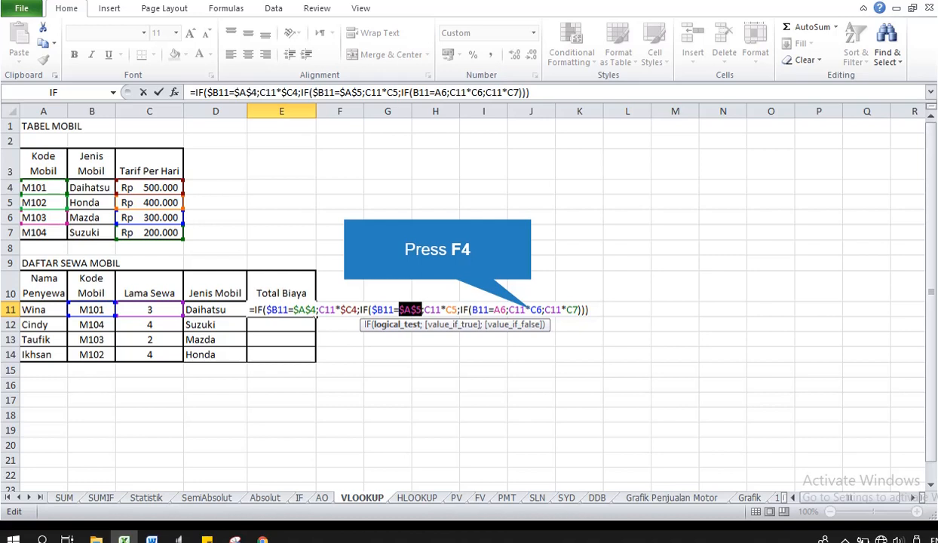
left_click(404, 310)
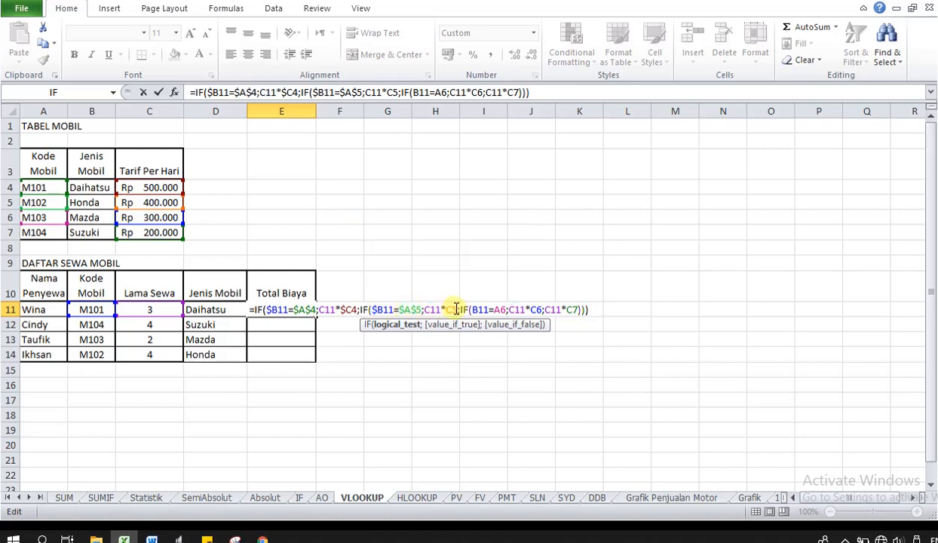
Fix the column of the C11 reference in the E11 formula's first result, making it $C11*$C4.
left_click(341, 311)
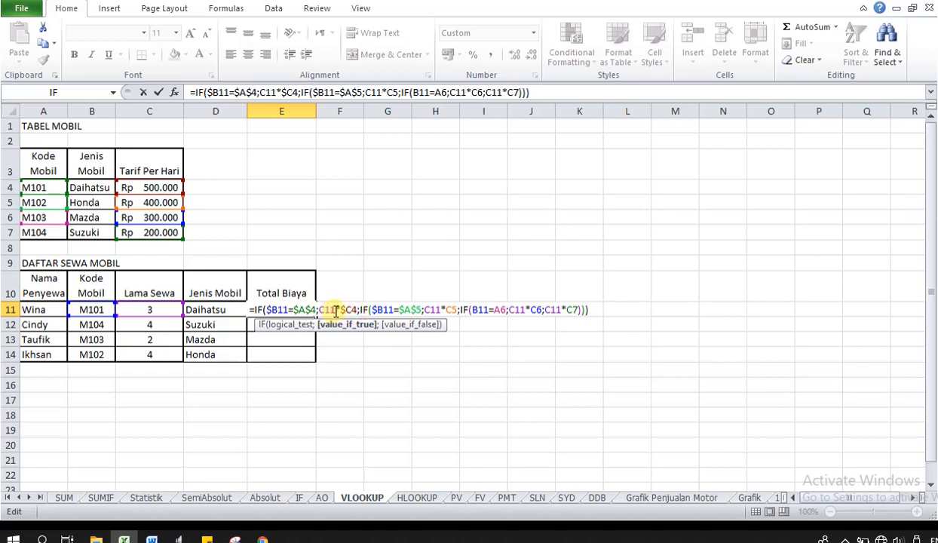
key("F4")
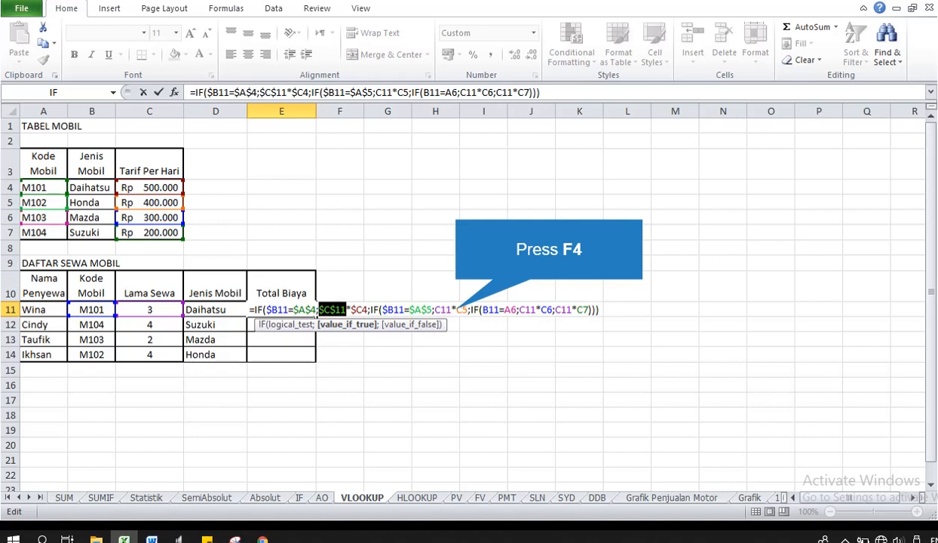
key("F4")
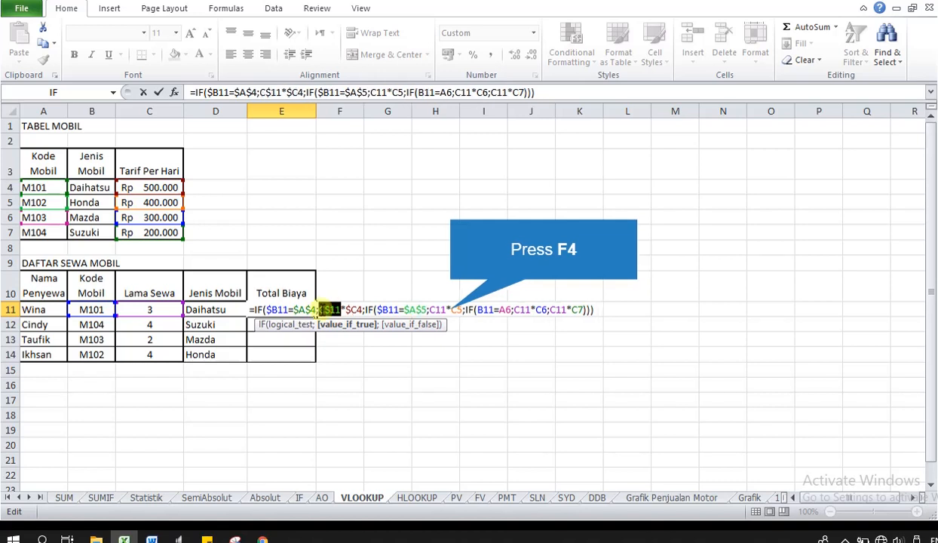
key("F4")
left_click(323, 309)
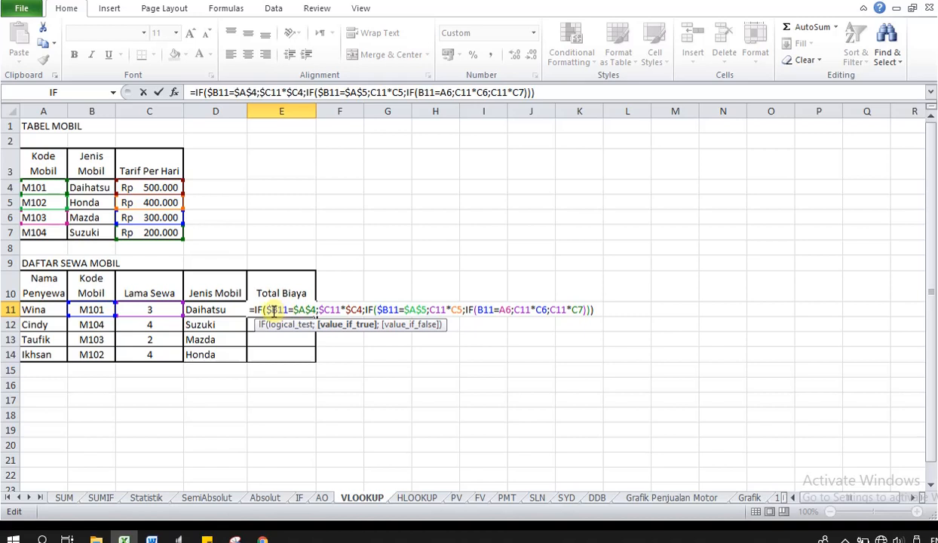
Remove the column locks from B11 in the first two conditions and from C4 in the E11 formula.
key("BackSpace")
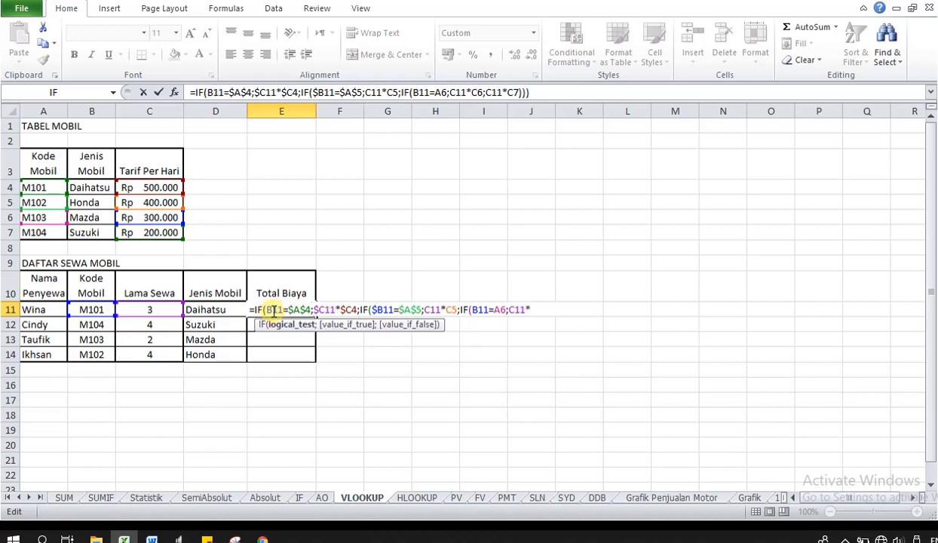
left_click(346, 310)
key("BackSpace")
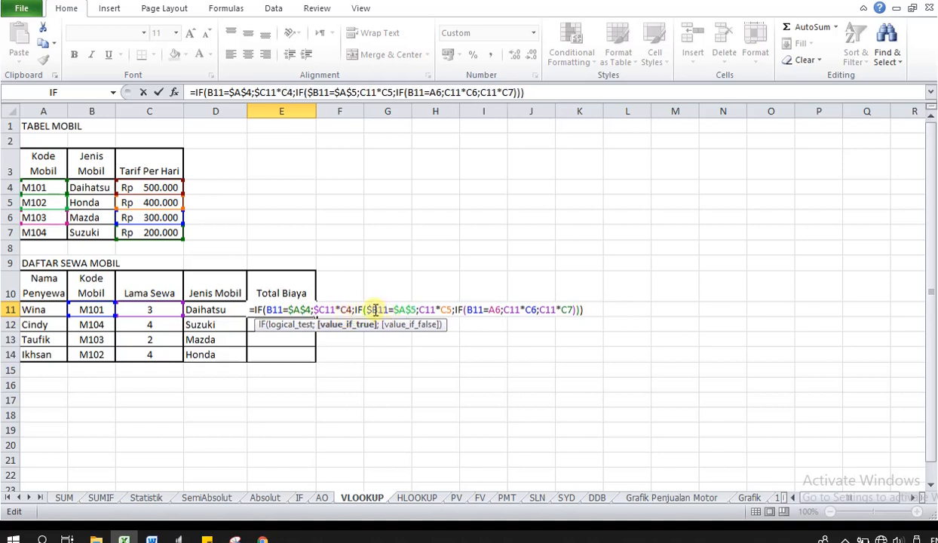
left_click(373, 310)
key("BackSpace")
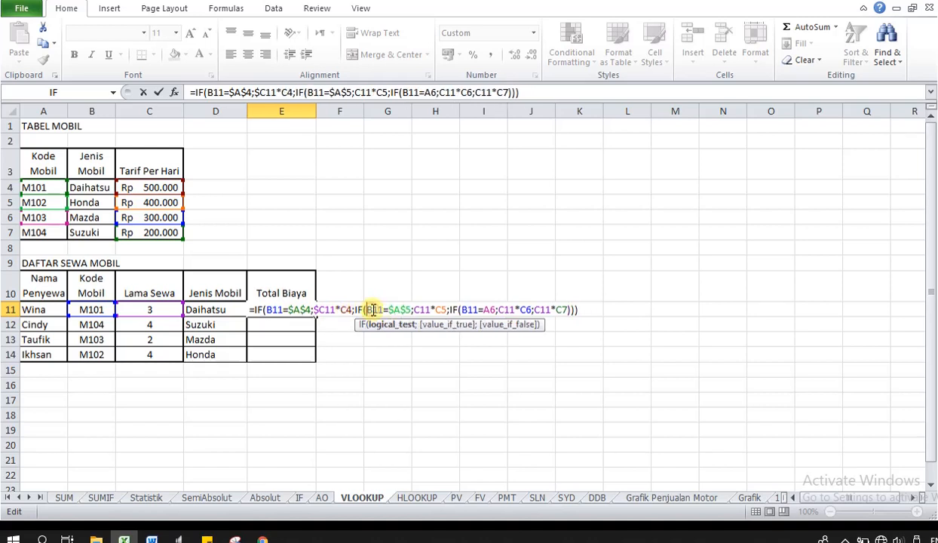
Make C5 in the second result and A6 in the third condition of the E11 formula absolute, as $C$5 and $A$6.
double_click(437, 310)
key("F4")
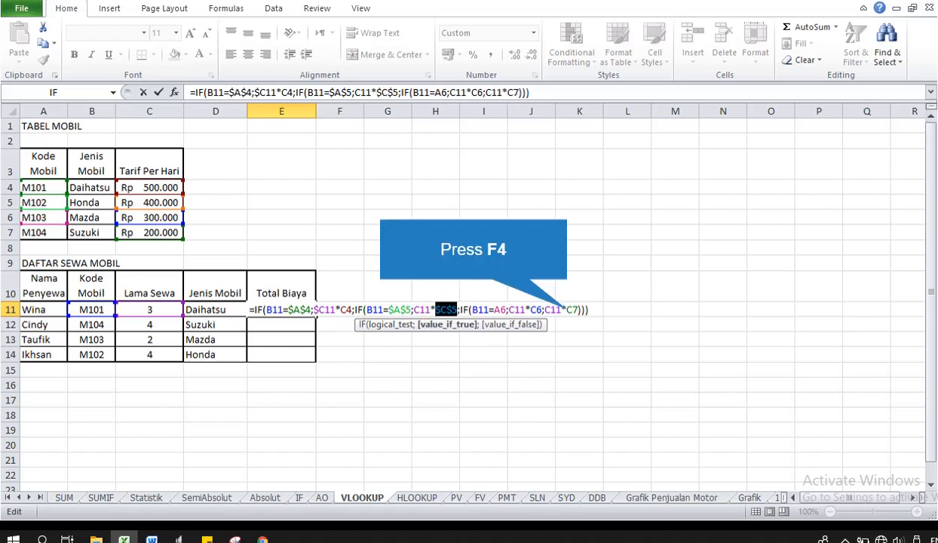
left_click(448, 310)
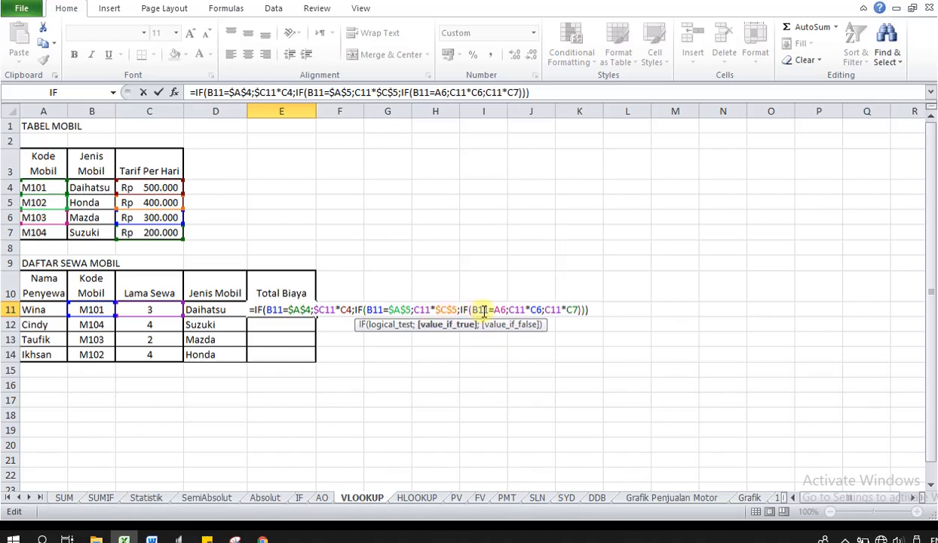
double_click(498, 310)
key("F4")
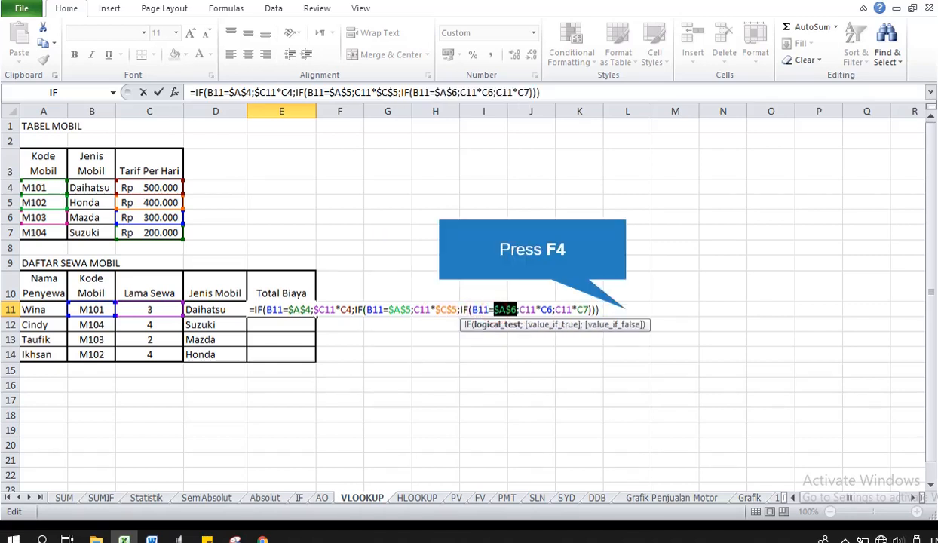
left_click(505, 311)
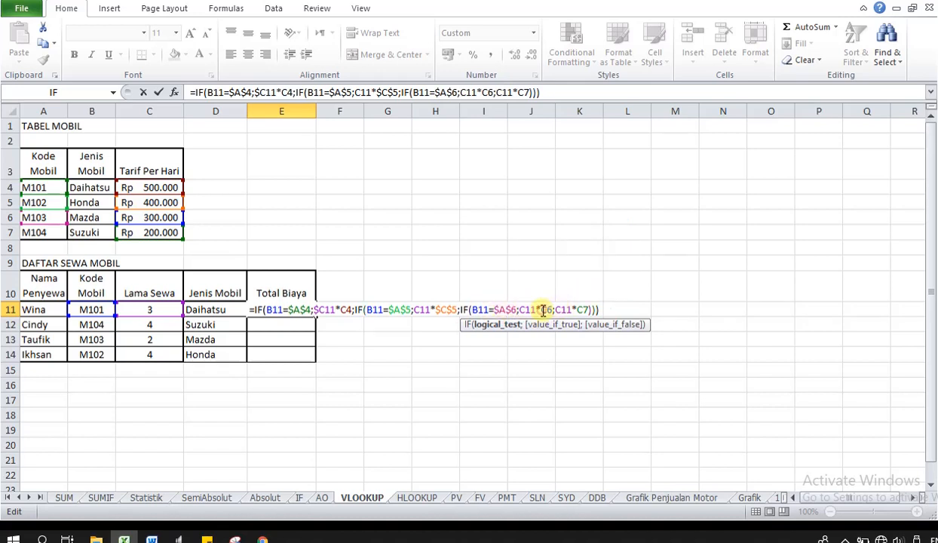
Make C6 and C7 absolute as $C$6 and $C$7 in the E11 formula and fill it down to E14.
double_click(543, 310)
key("F4")
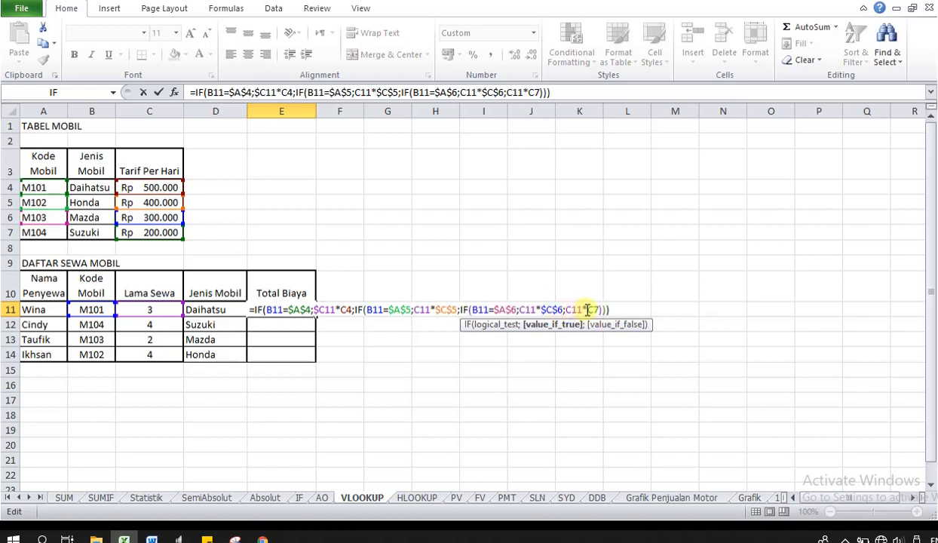
double_click(589, 310)
key("F4")
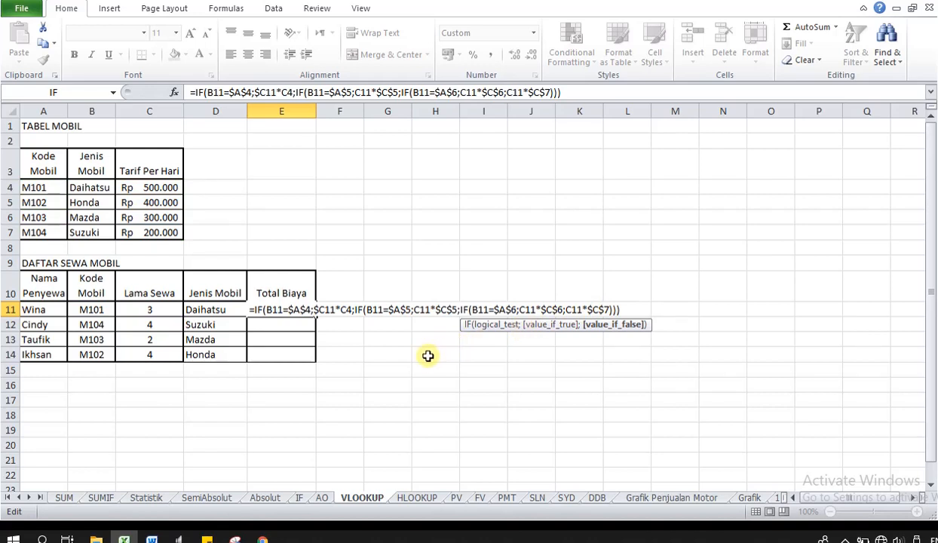
key("ctrl+Return")
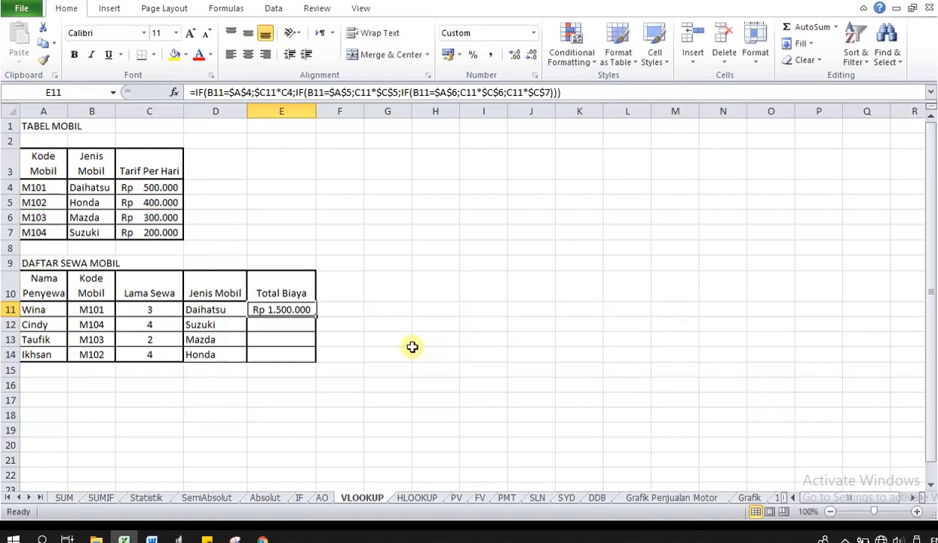
double_click(316, 320)
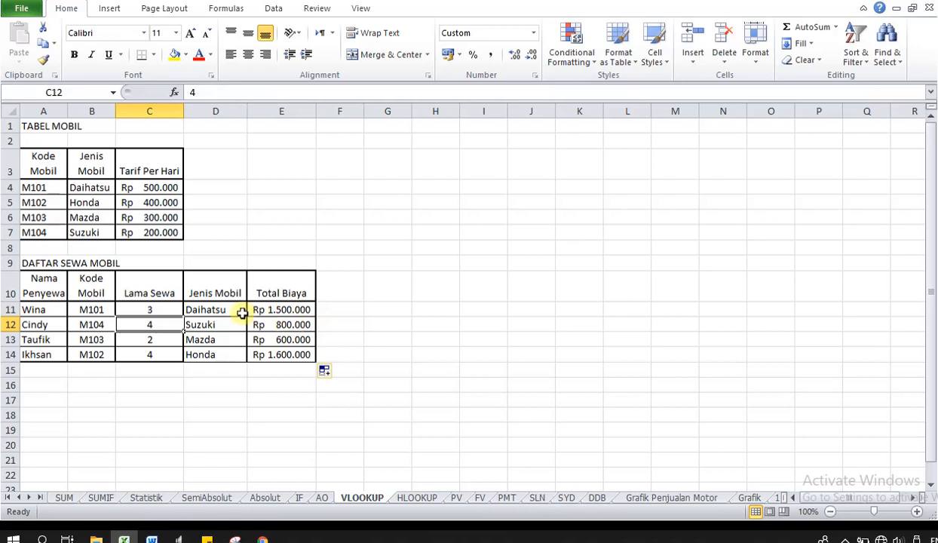
Check the Total Biaya results in E12:E14 against each rental's Lama Sewa and matching Tarif Per Hari.
left_click(148, 326)
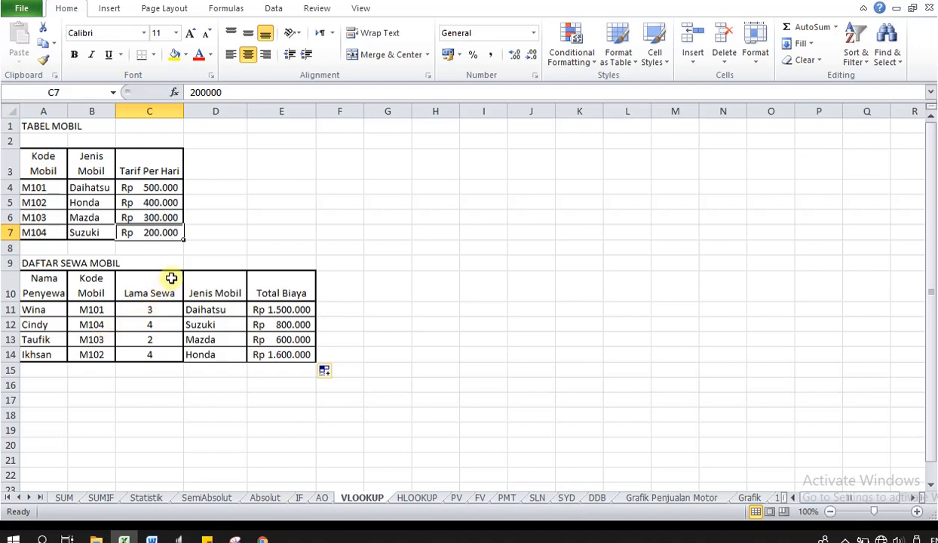
left_click(172, 233)
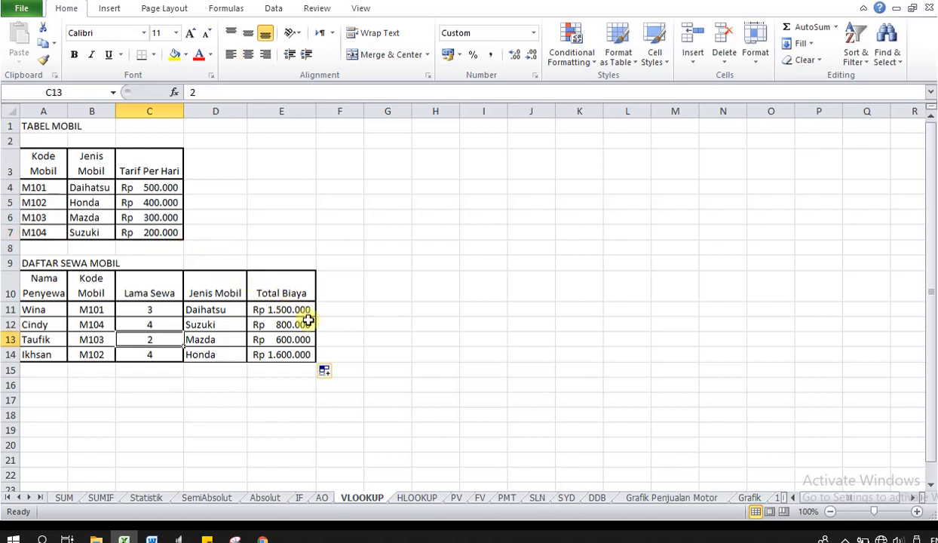
left_click(151, 339)
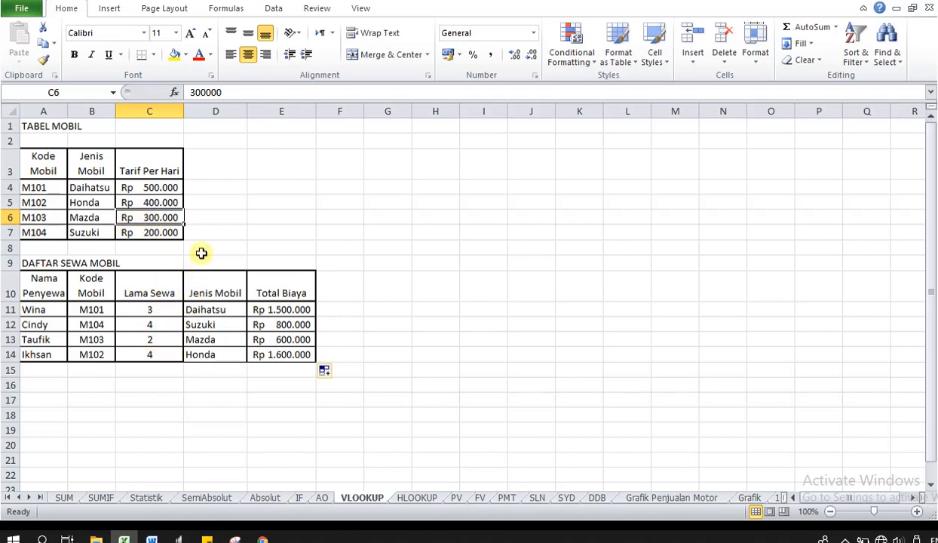
left_click(311, 337)
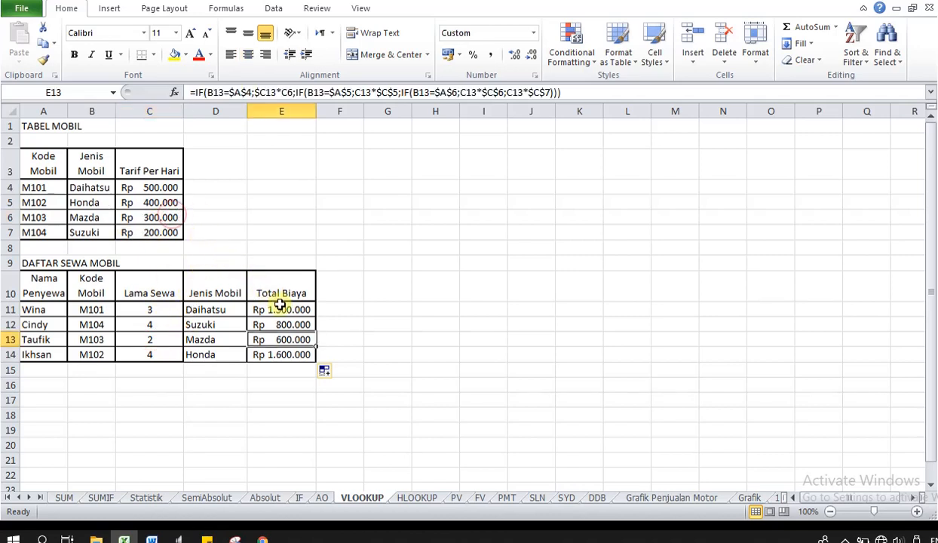
key("Down")
key("Left")
key("Left")
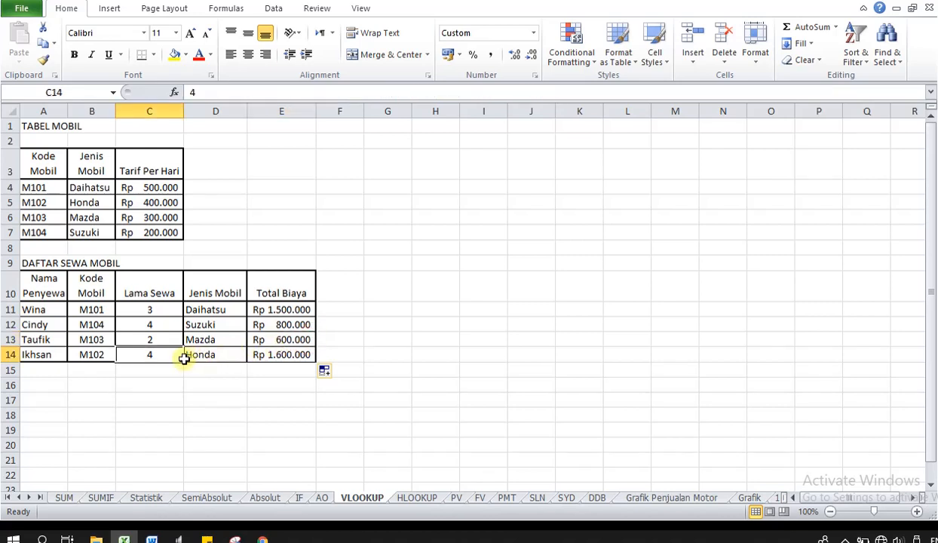
left_click(156, 205)
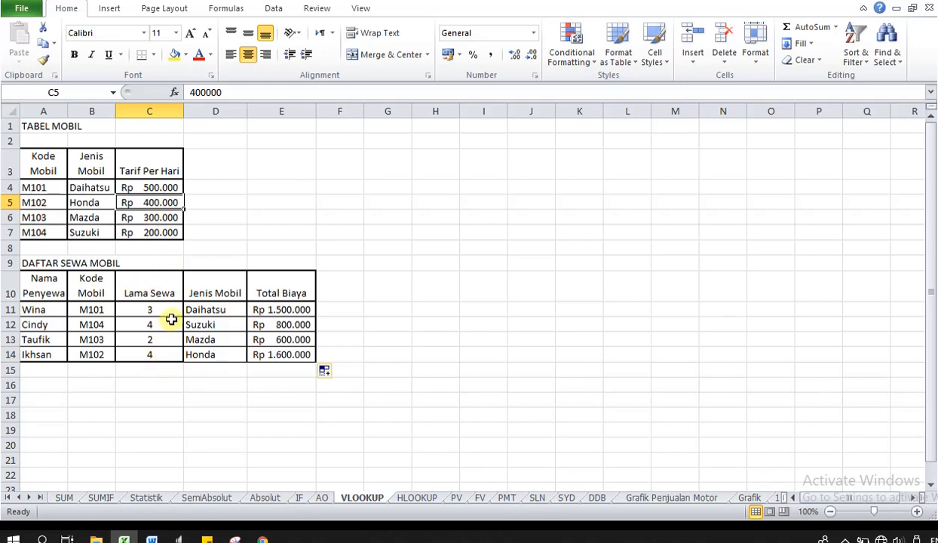
left_click(291, 358)
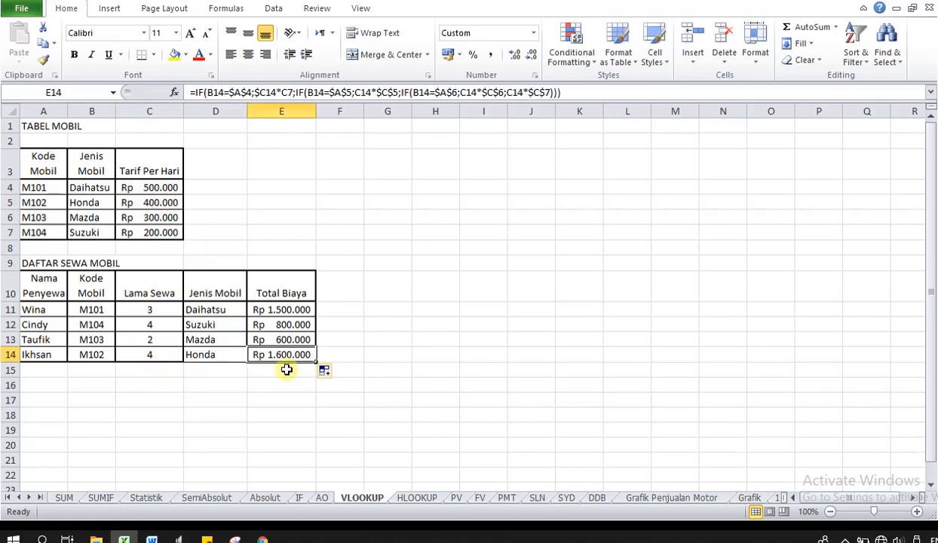
key("Up")
key("Up")
key("Up")
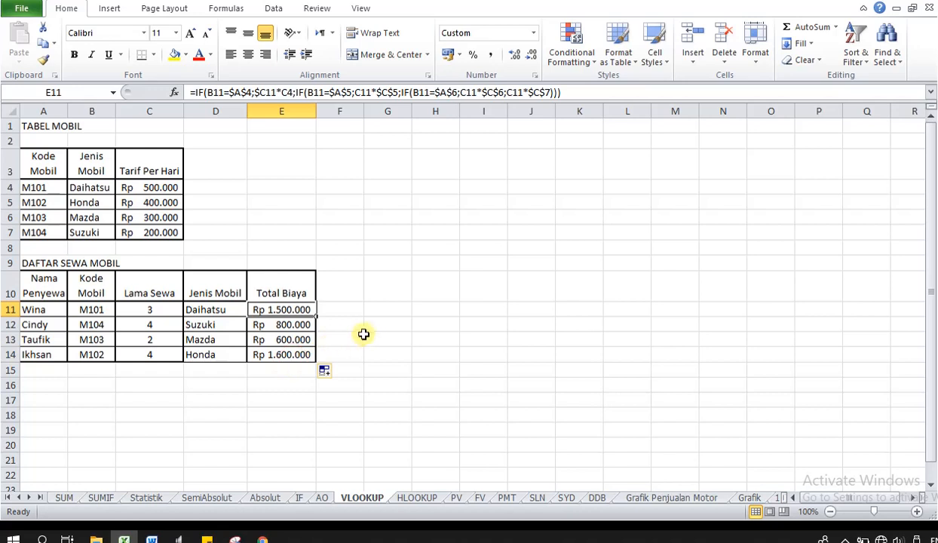
Change the first result of the E11 formula to C11*C4 without a column lock and refill it down to E14.
double_click(303, 310)
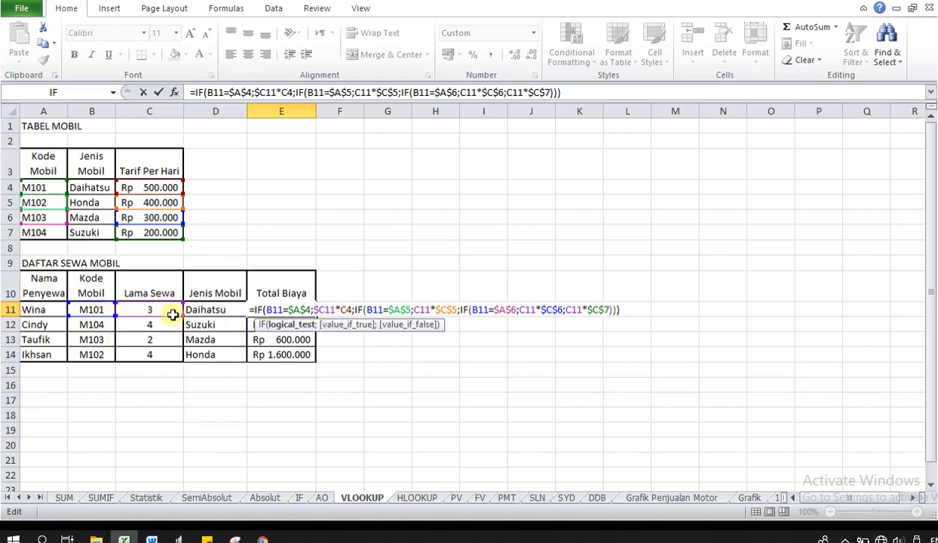
left_click(271, 311)
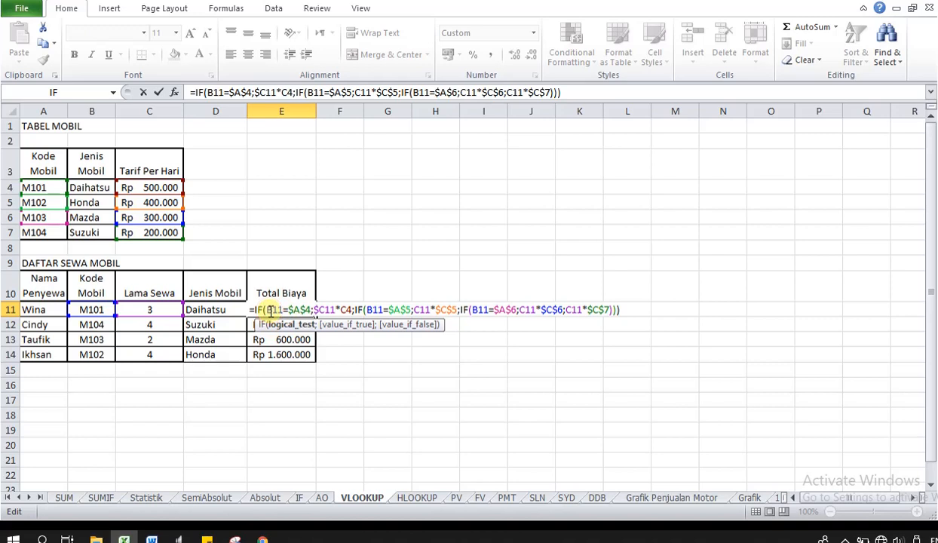
left_click(344, 310)
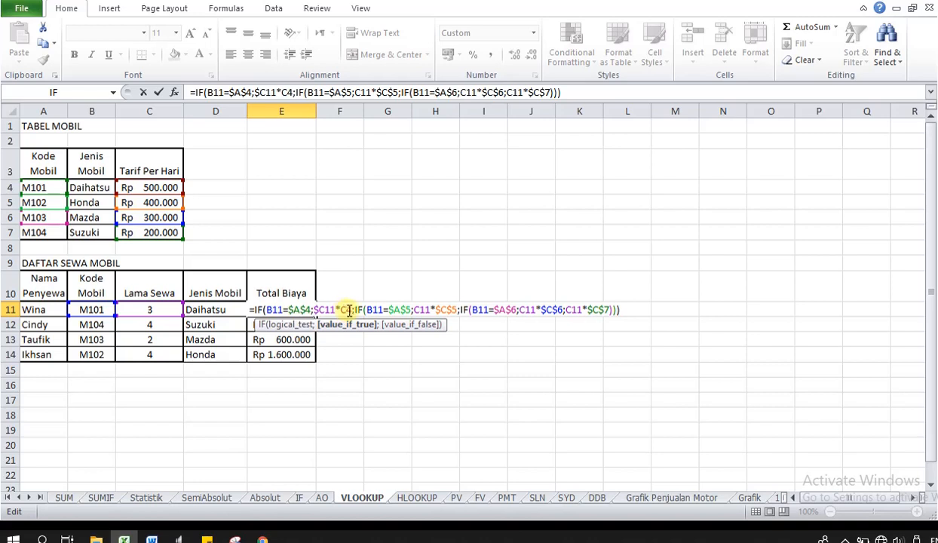
left_click(391, 311)
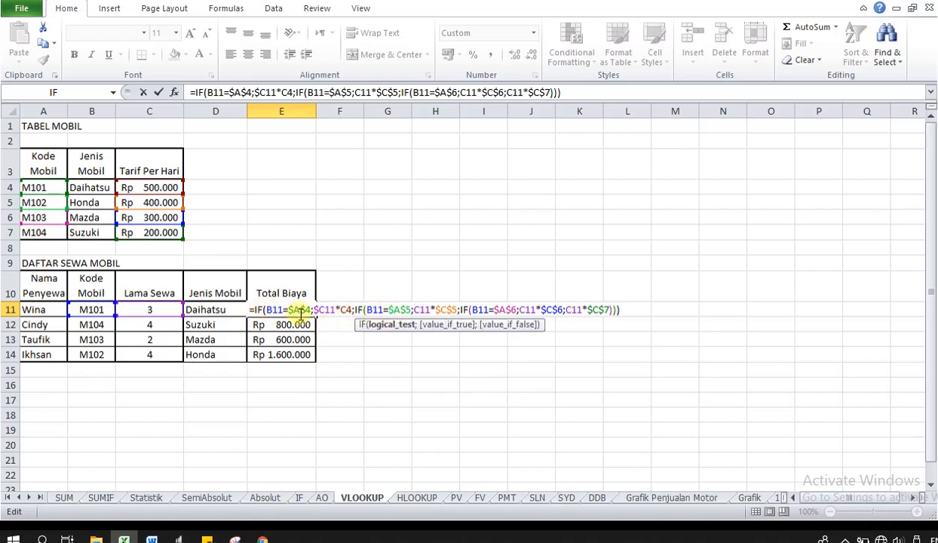
left_click(319, 311)
key("BackSpace")
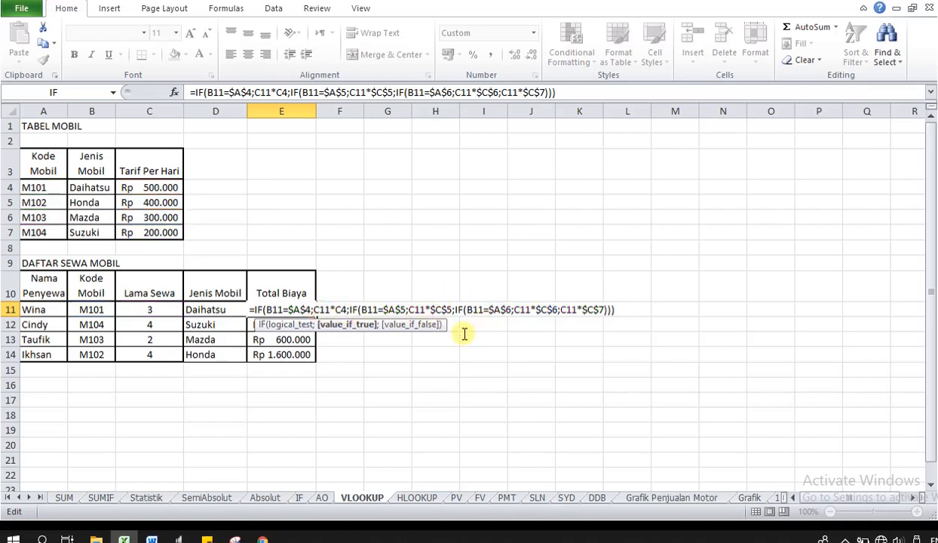
key("ctrl+Return")
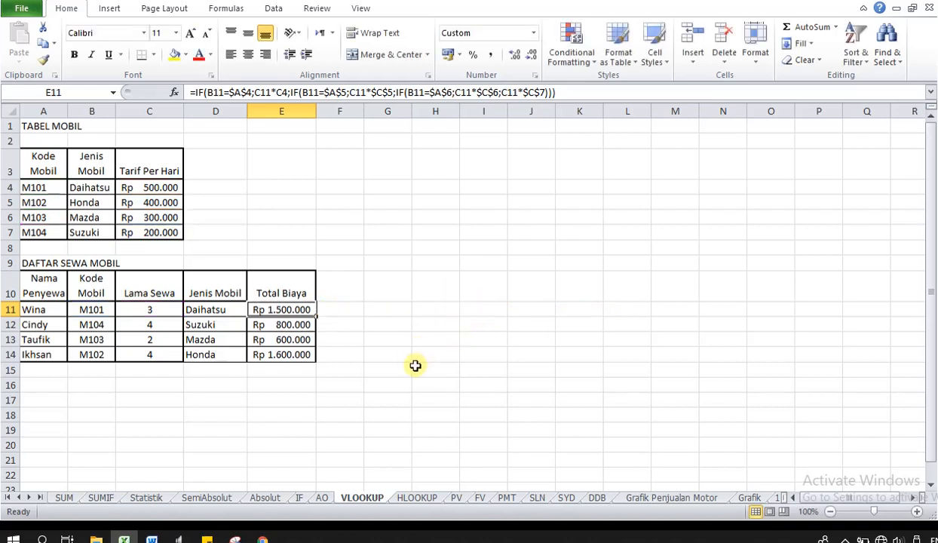
double_click(316, 316)
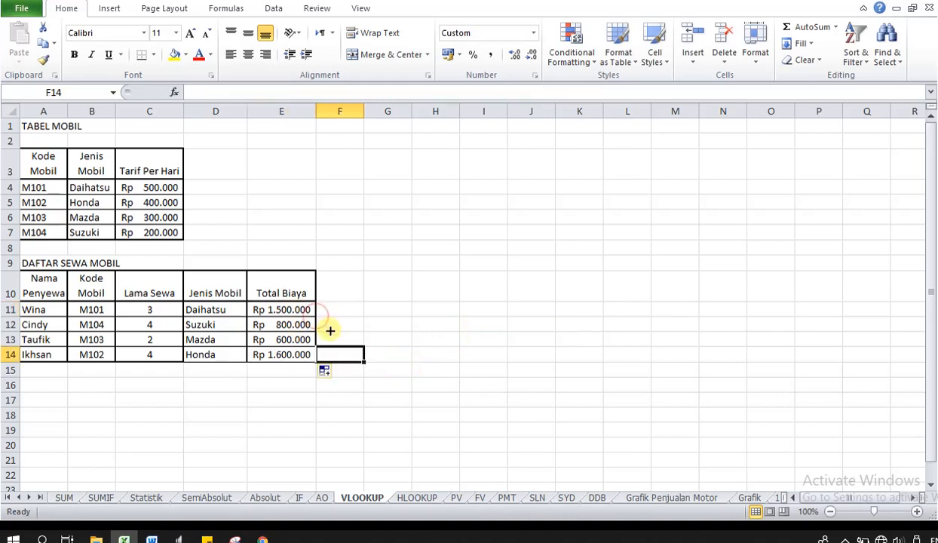
Review the relative and absolute references in the E11 Total Biaya formula.
left_click(301, 309)
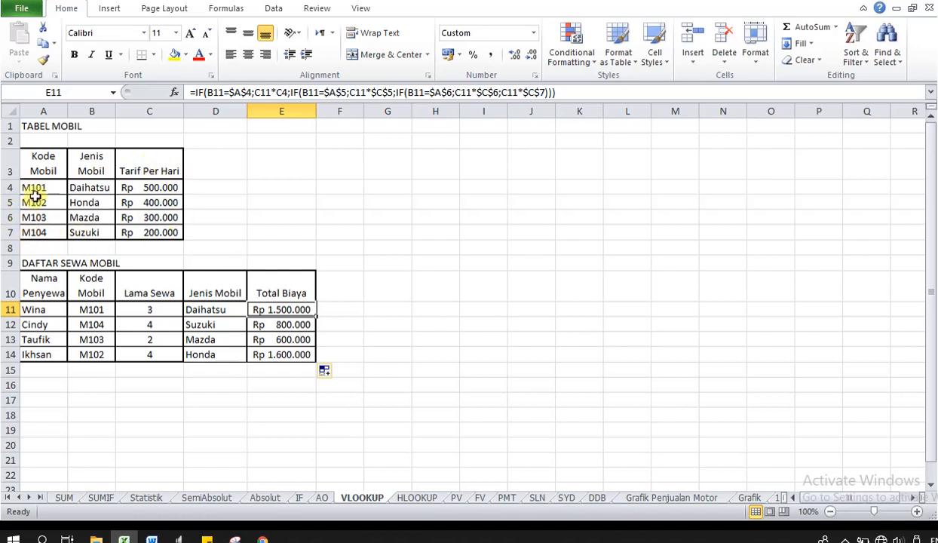
double_click(282, 310)
left_click(361, 309)
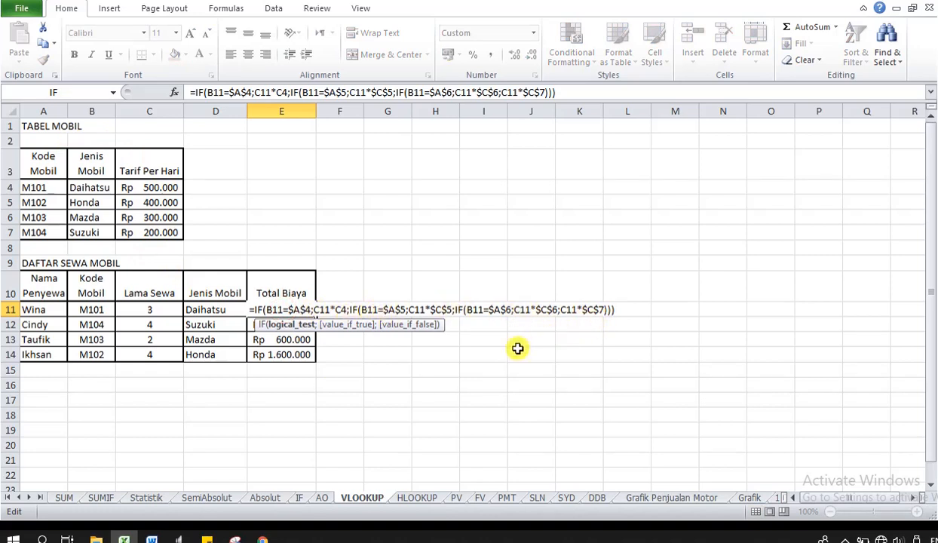
key("Return")
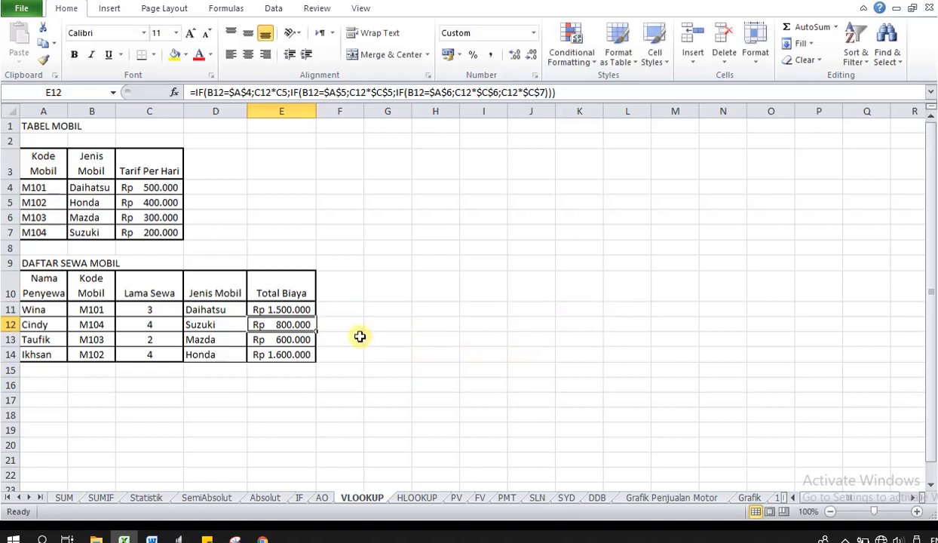
Review the relative and absolute references in each nested IF condition and result of the E12 Total Biaya formula.
double_click(286, 328)
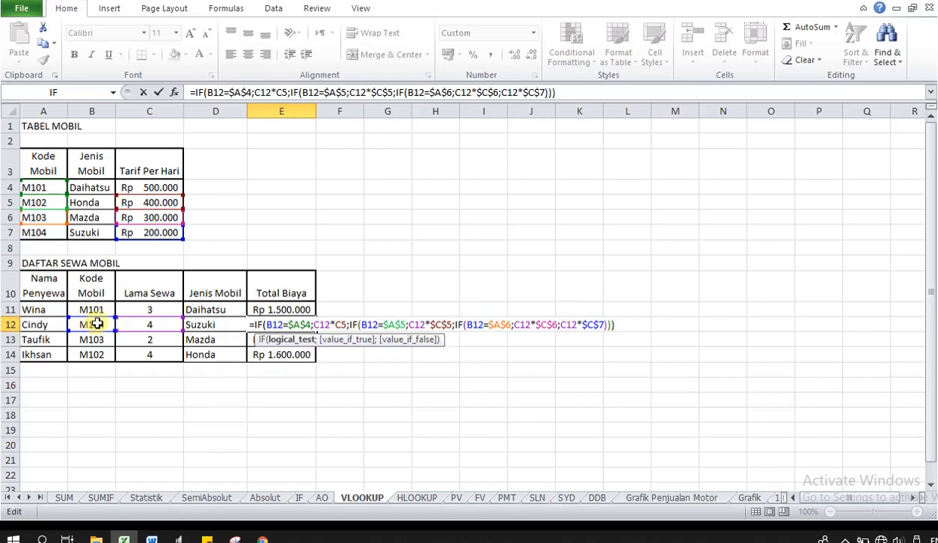
left_click(387, 326)
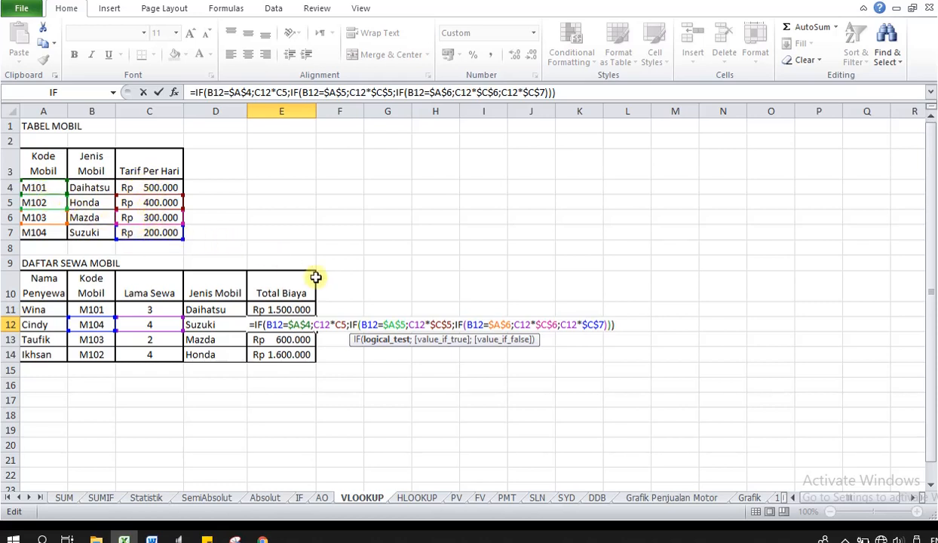
left_click(450, 325)
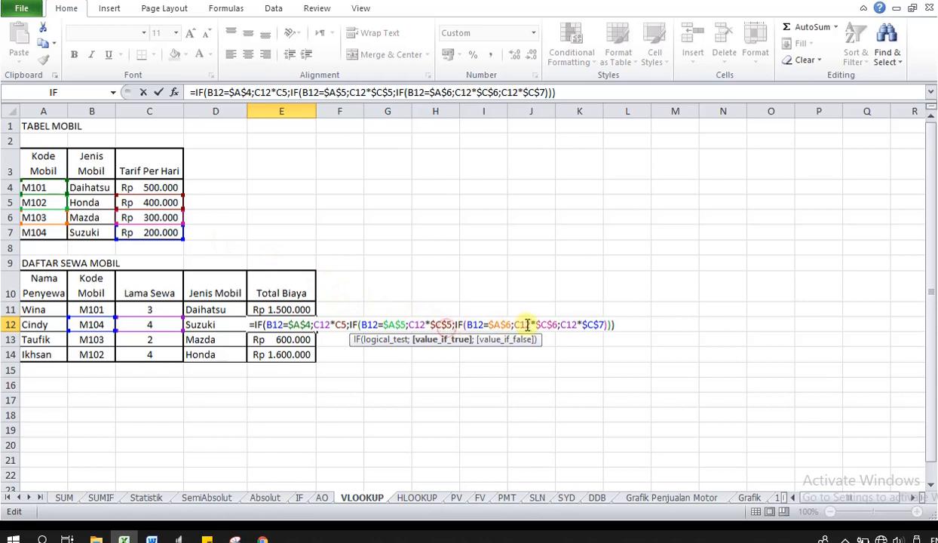
left_click(502, 326)
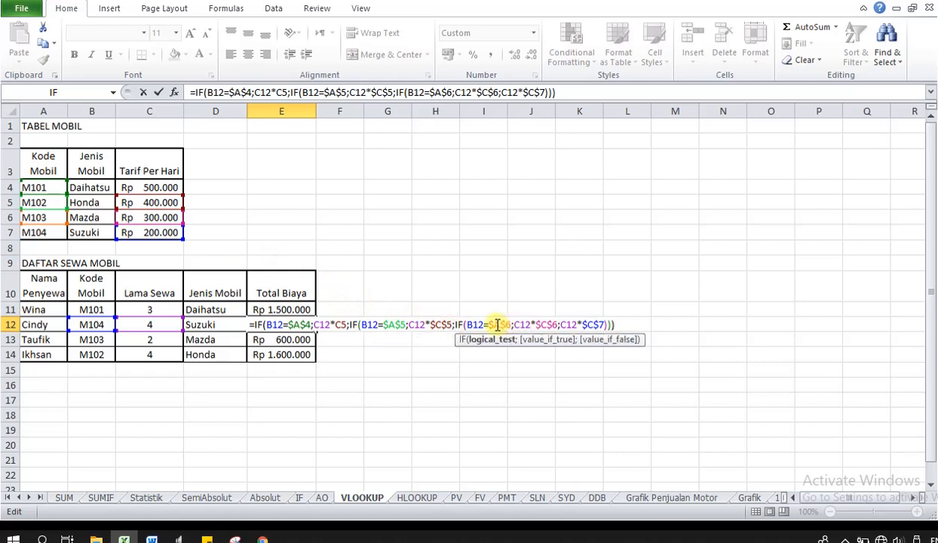
left_click(553, 325)
left_click(592, 325)
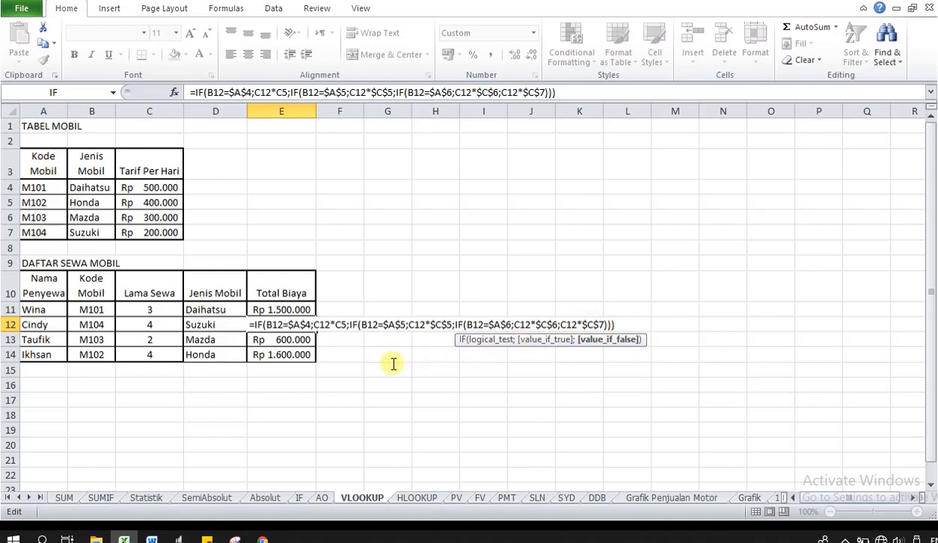
key("Return")
Review the references in the Total Biaya formulas in E13 and E14.
double_click(302, 340)
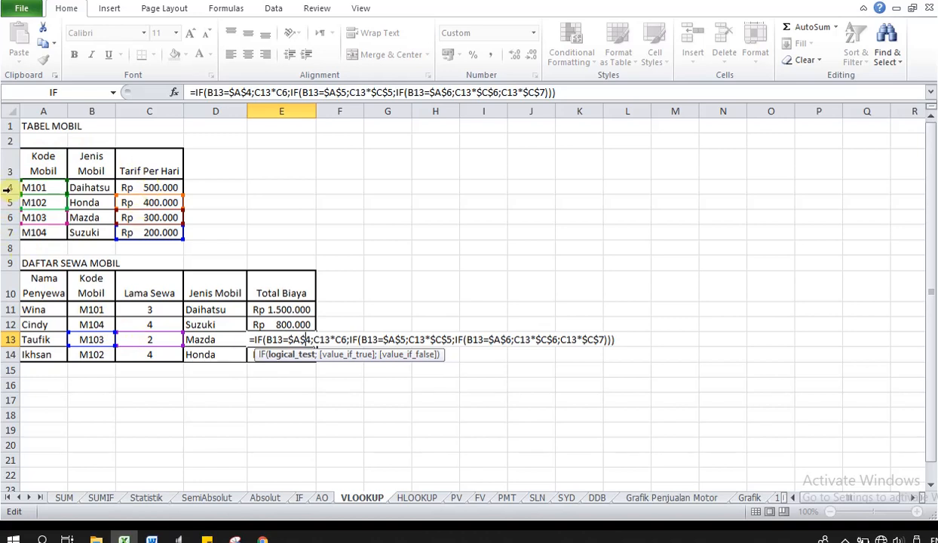
key("Return")
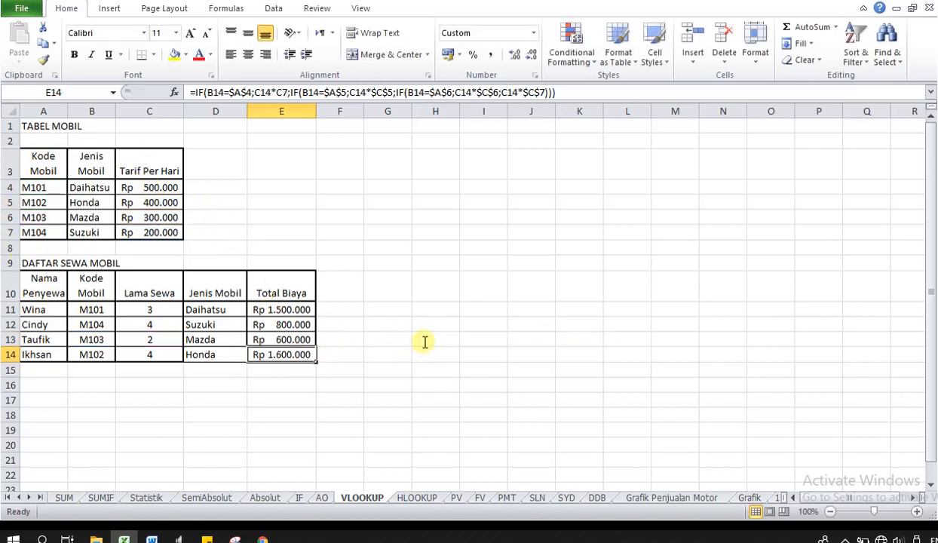
double_click(281, 353)
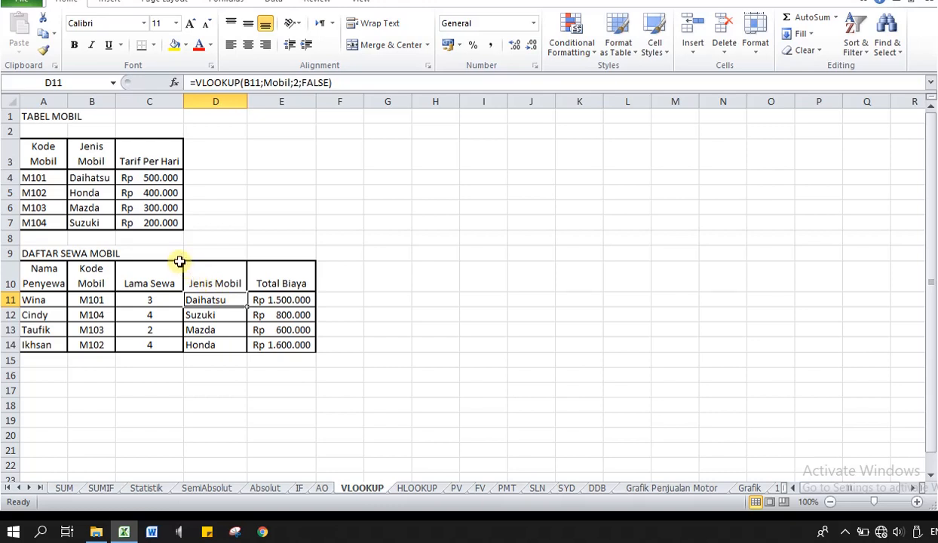
Inspect the function arguments of the D11 Jenis Mobil VLOOKUP formula and close them without changes.
left_click(214, 301)
key("ctrl+shift+Down")
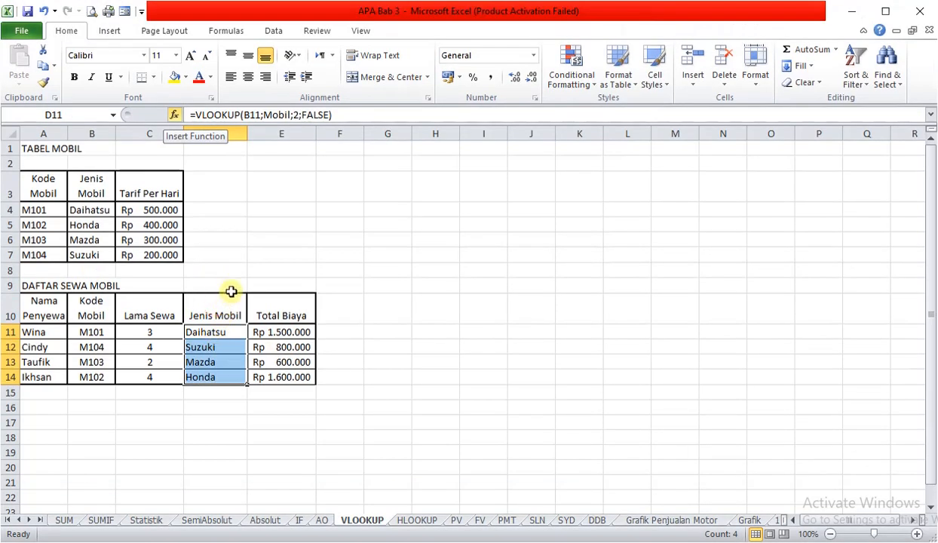
left_click(174, 115)
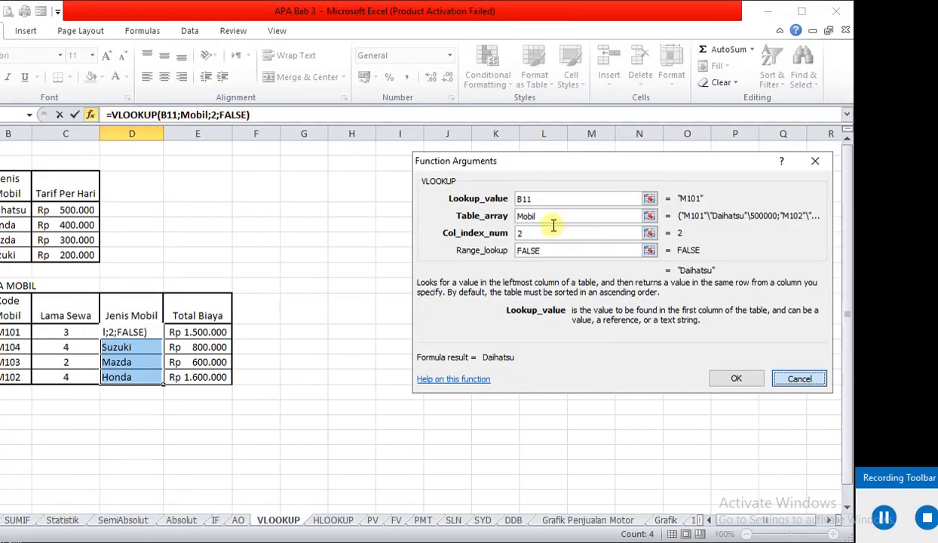
left_click(797, 377)
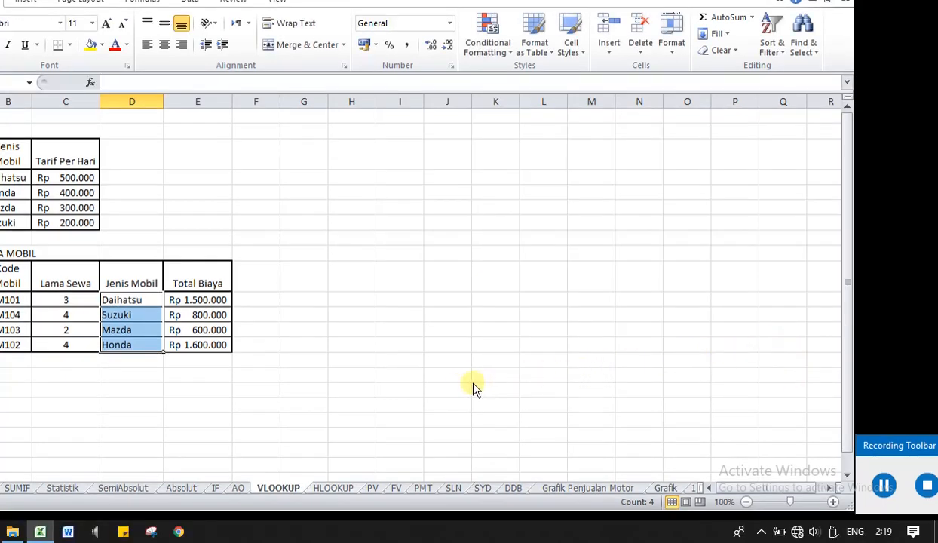
Look at the HLOOKUP sheet, return to the VLOOKUP sheet and examine the headings and vertical data columns of its TABEL MOBIL.
left_click(334, 488)
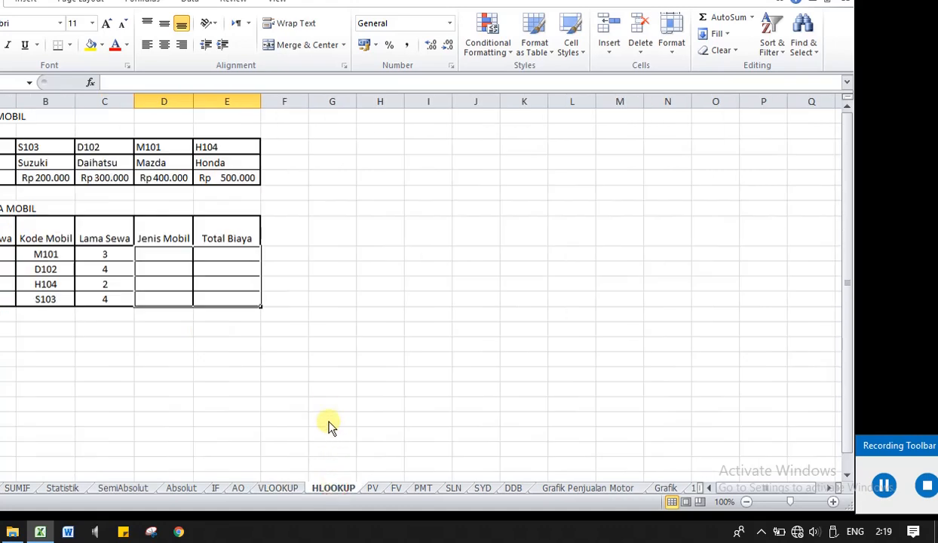
left_click(318, 314)
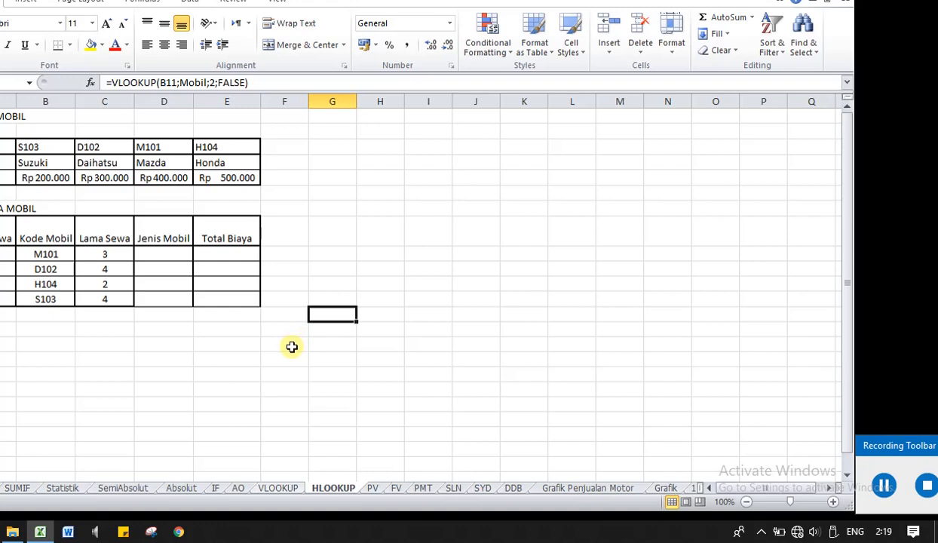
left_click(278, 488)
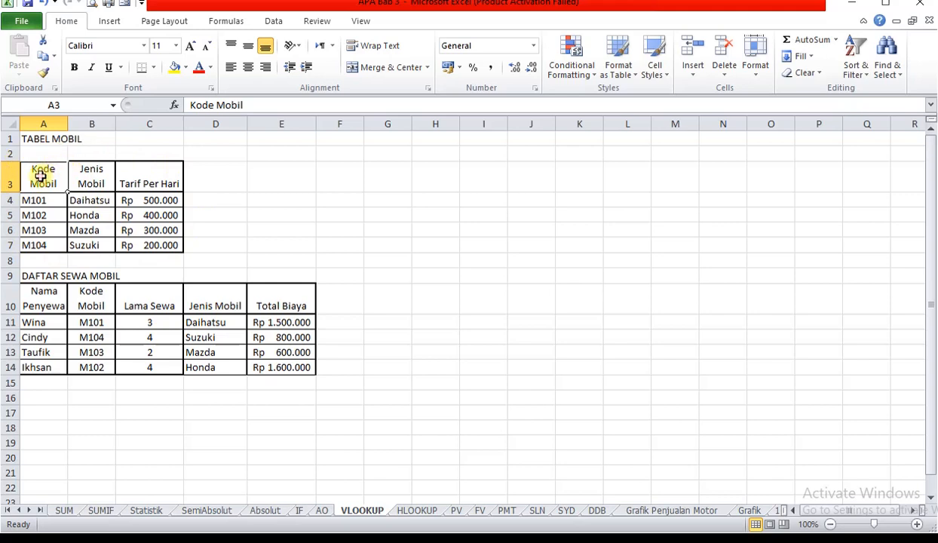
left_click_drag(42, 175, 143, 178)
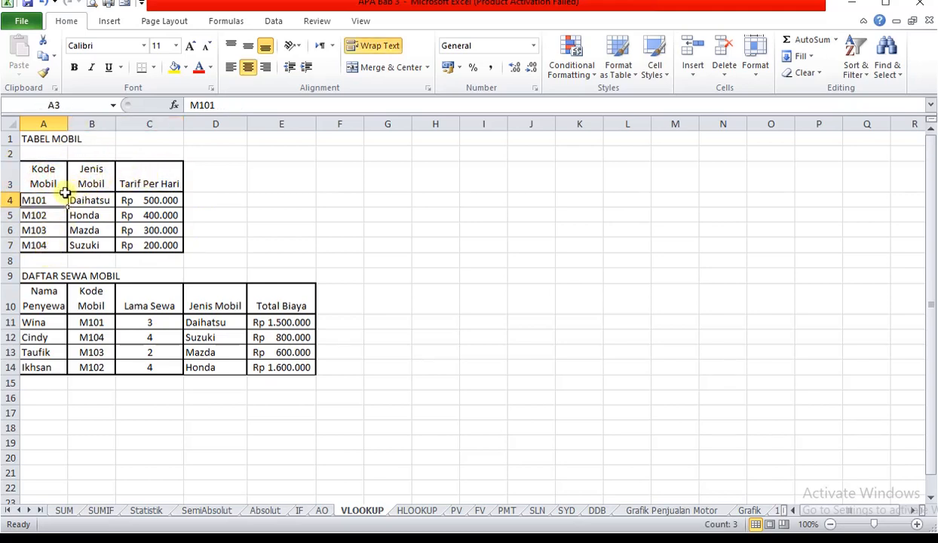
left_click_drag(65, 193, 50, 245)
left_click(96, 196)
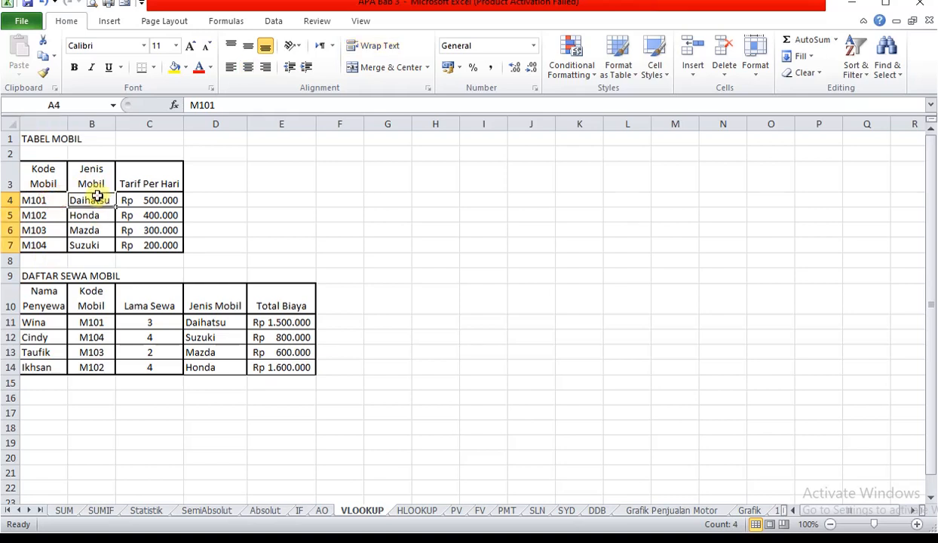
key("Right")
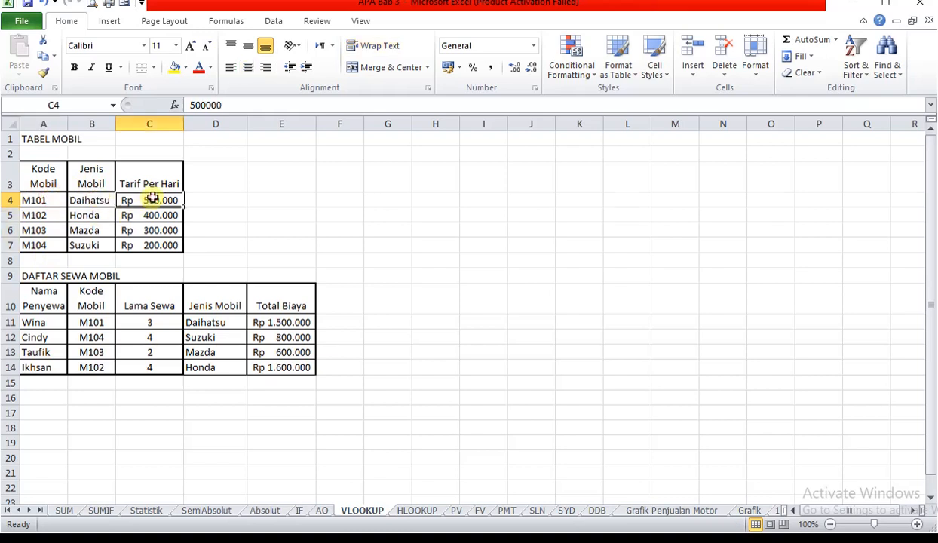
left_click_drag(151, 196, 162, 246)
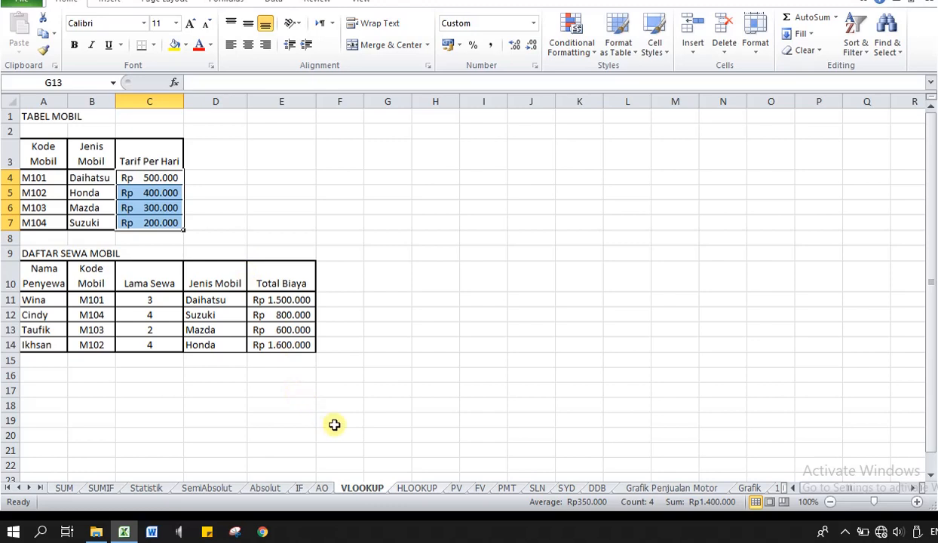
On the HLOOKUP sheet, examine how TABEL KODE MOBIL arranges its headings in column A and its data across the rows.
left_click(405, 486)
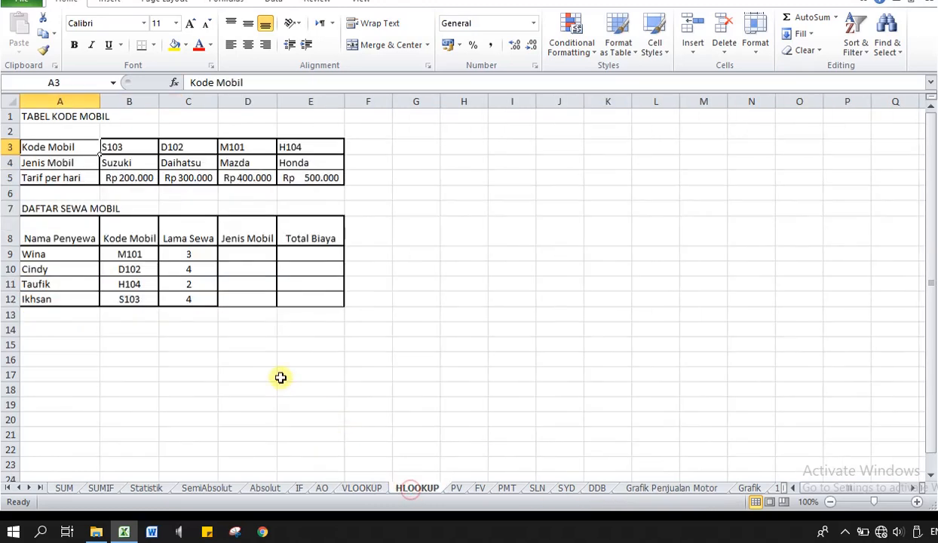
left_click(62, 159)
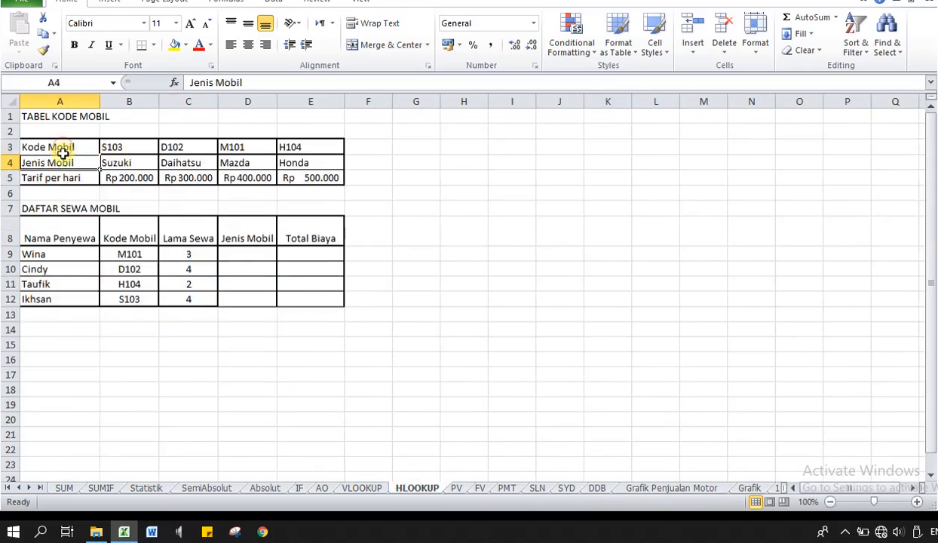
left_click(63, 151)
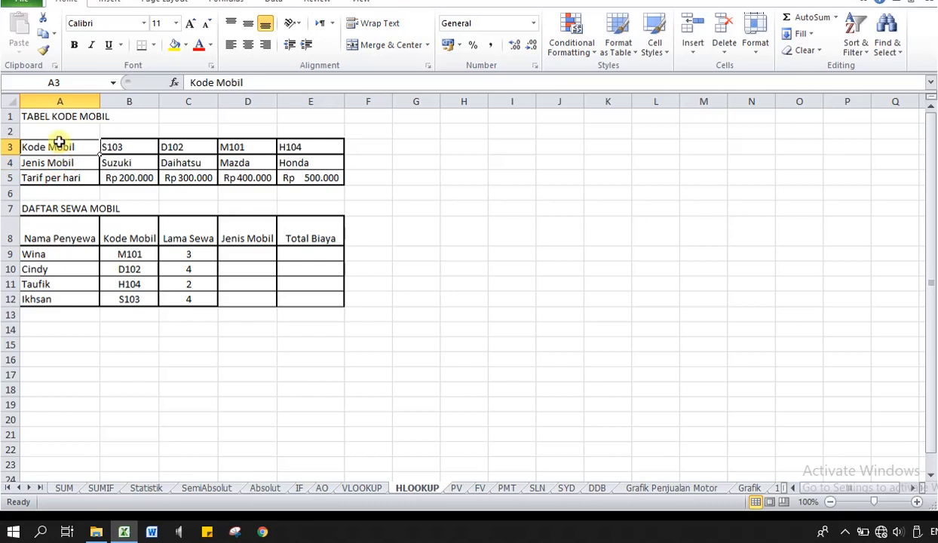
key("Right")
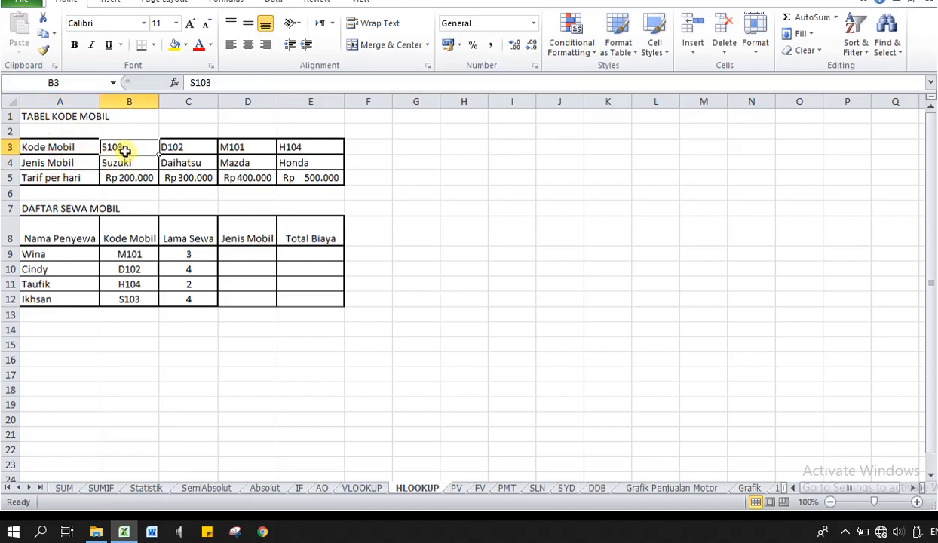
key("Down")
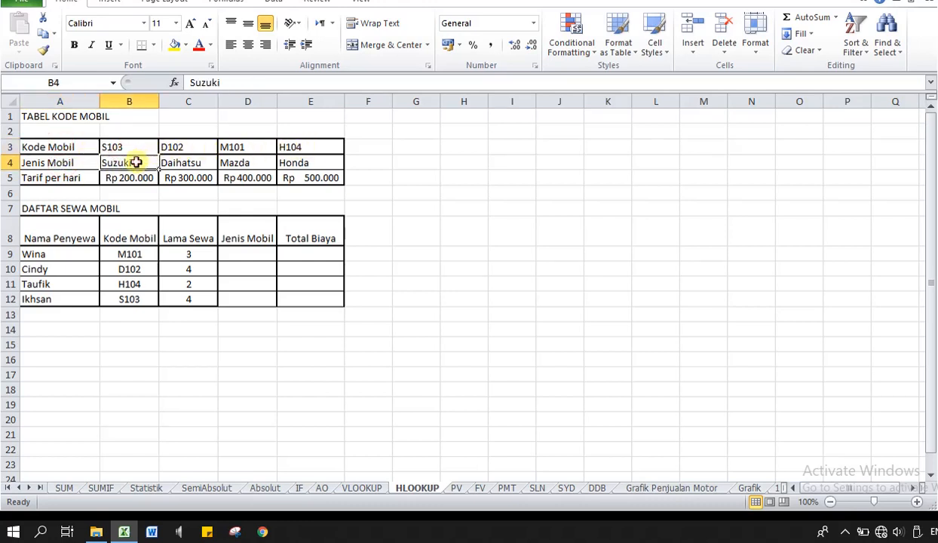
key("Down")
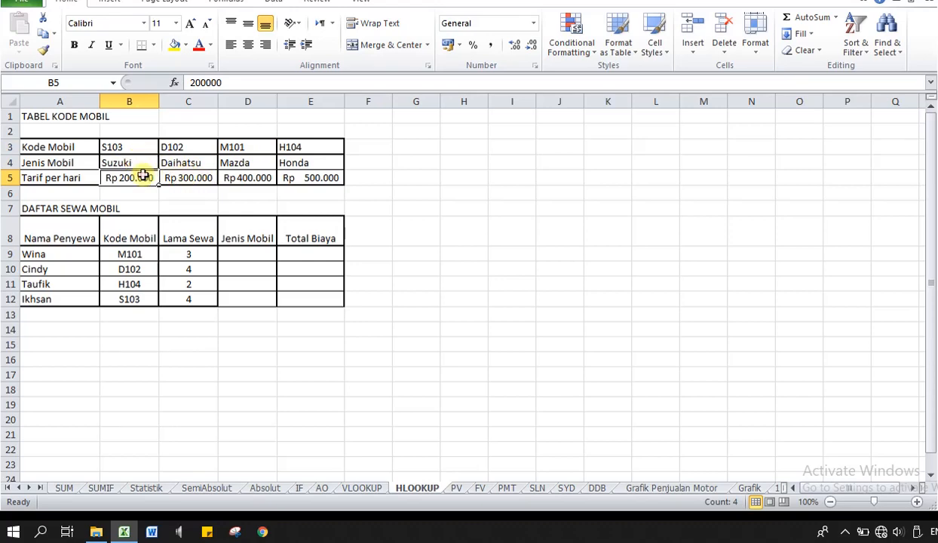
key("Up")
key("Up")
key("Left")
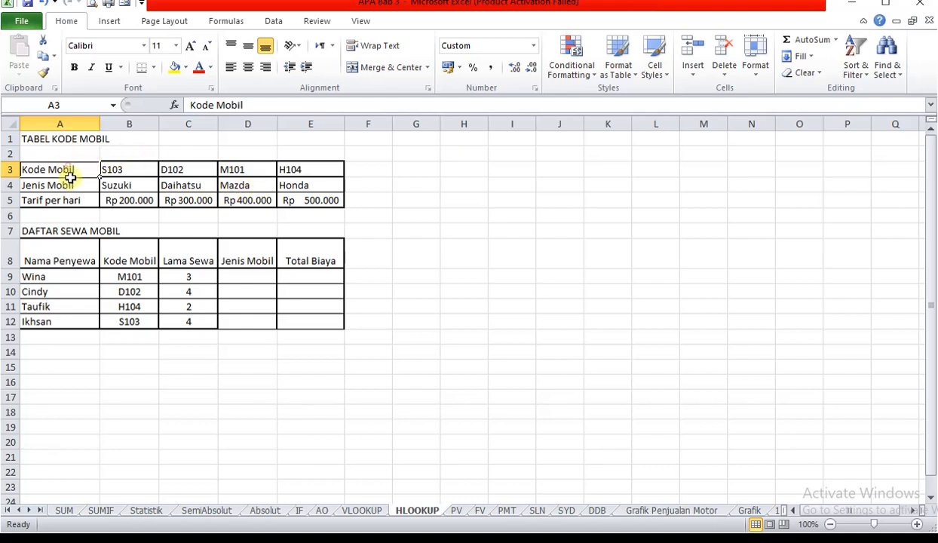
left_click(189, 382)
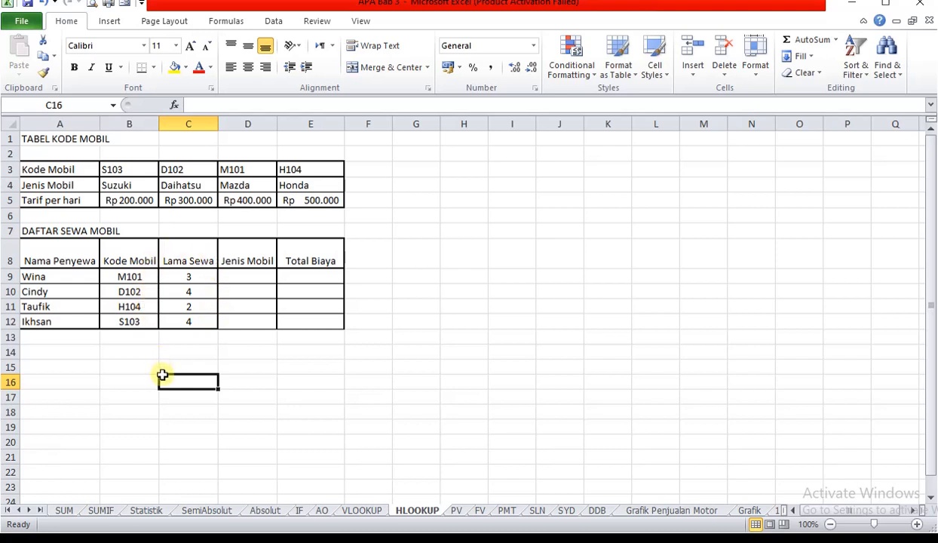
Start an HLOOKUP formula in the first Jenis Mobil cell, D9, and reference the car table range A3:E5 in it.
left_click(248, 276)
type("=")
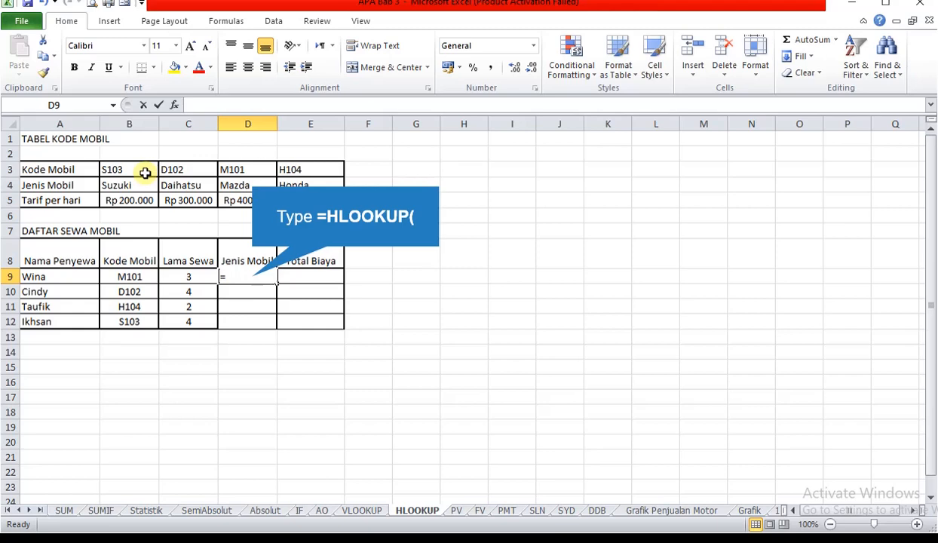
type("HLOOKUP(A4")
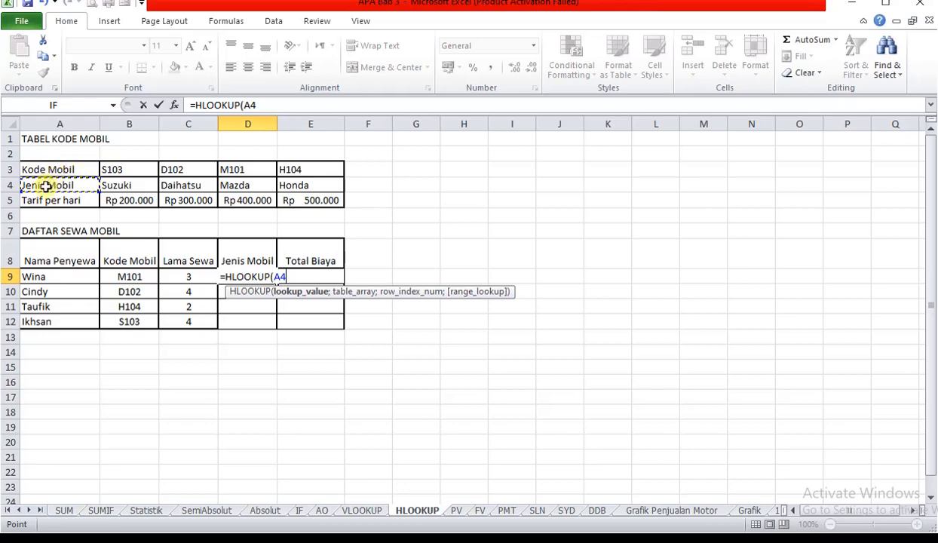
left_click_drag(46, 186, 310, 199)
key("Up")
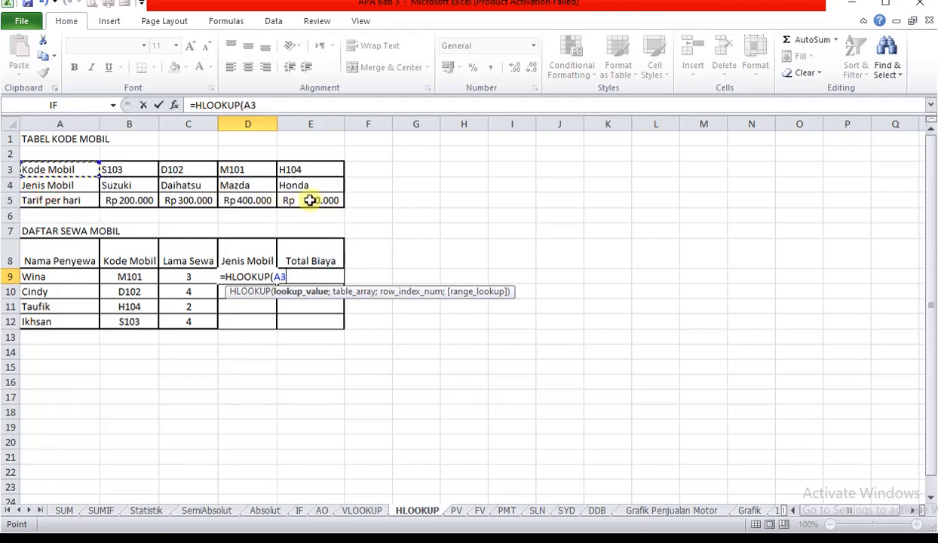
left_click_drag(43, 168, 310, 199)
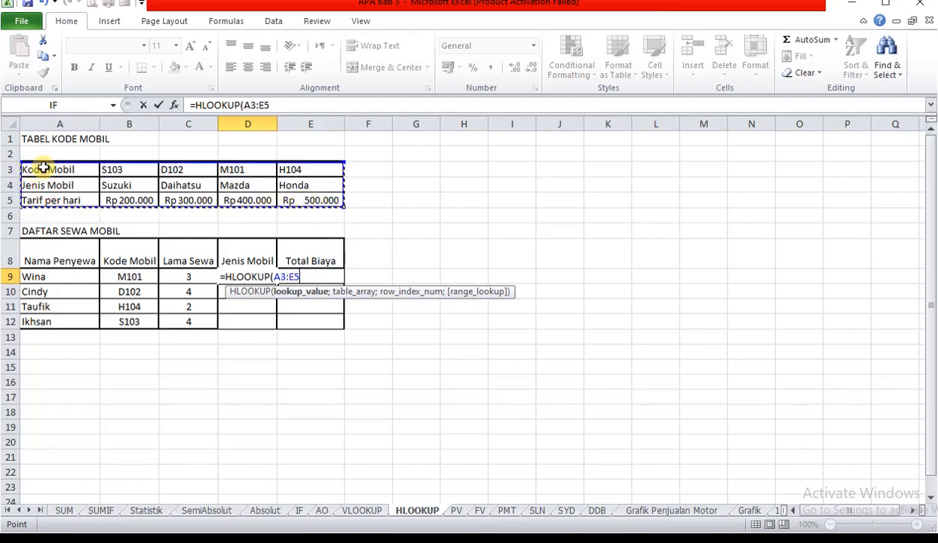
Replace the table reference in the D9 HLOOKUP formula with the named range kode_Mobil, removing the leftover E5.
left_click(122, 165)
left_click(117, 168)
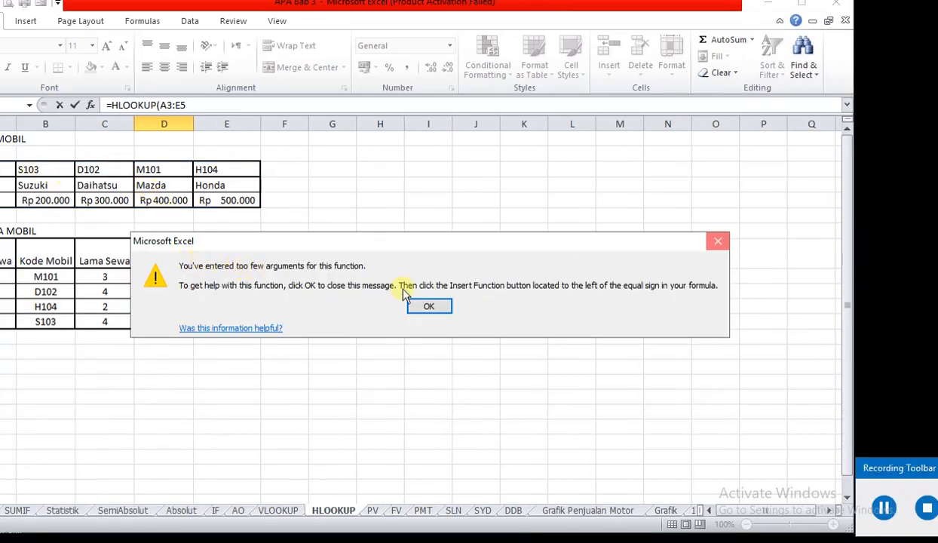
left_click(718, 241)
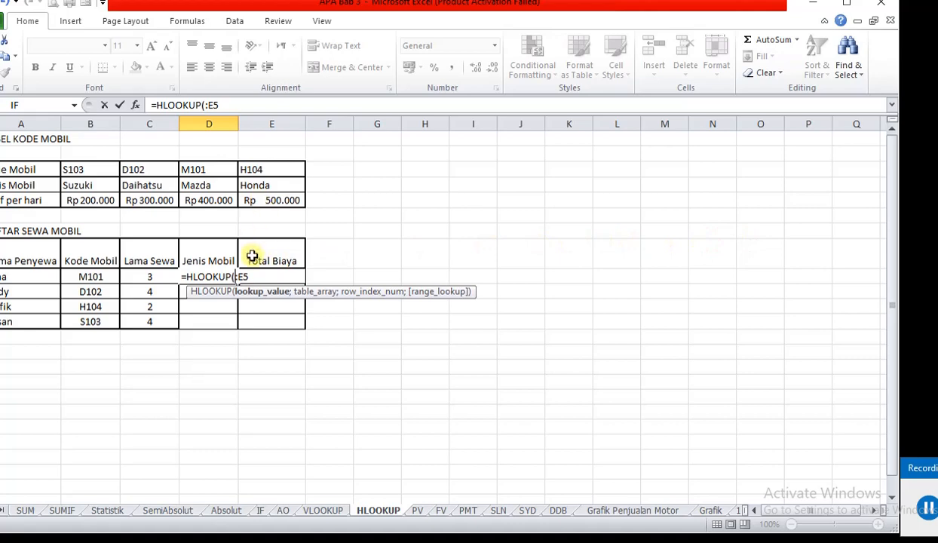
type("B3")
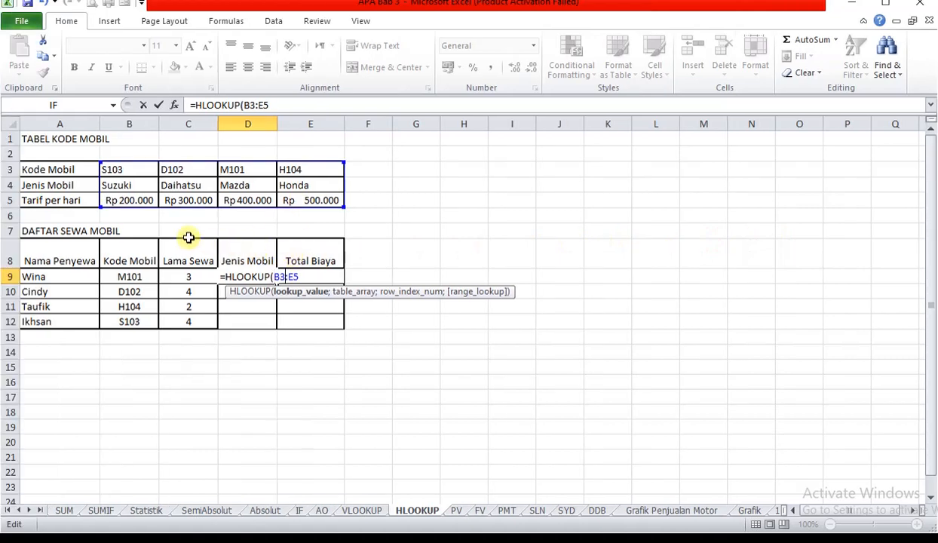
left_click(123, 167)
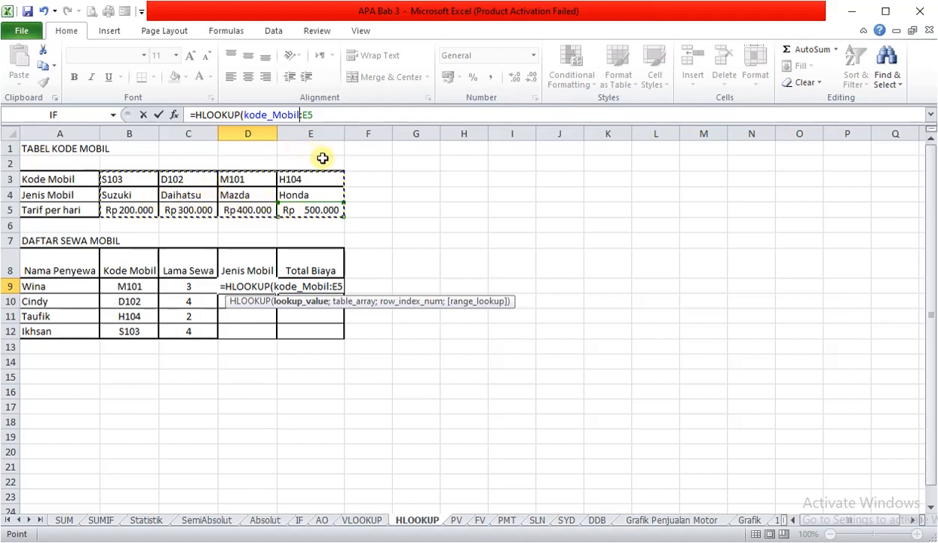
left_click(332, 114)
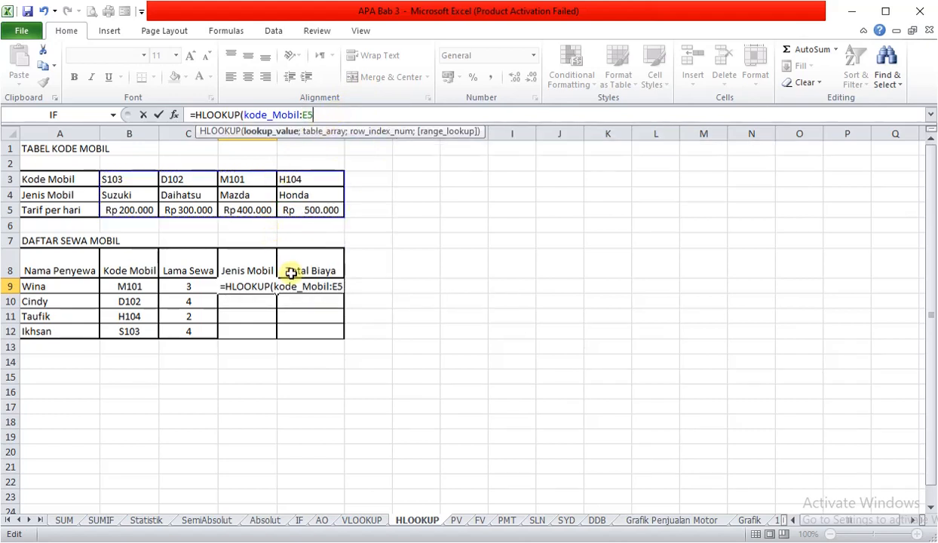
left_click(315, 215)
key("BackSpace")
key("BackSpace")
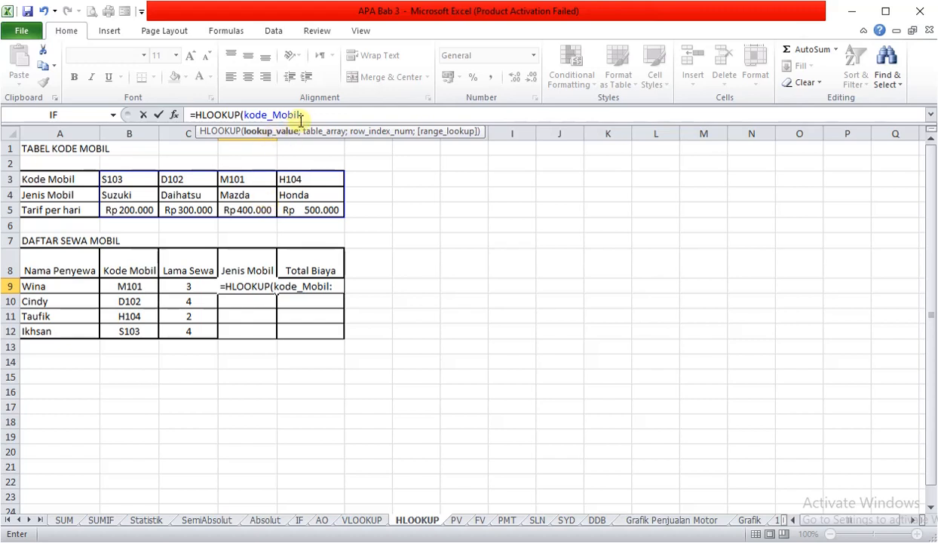
Insert B9 as the lookup value ahead of kode_Mobil in the D9 formula, separated by a semicolon.
left_click_drag(302, 114, 244, 114)
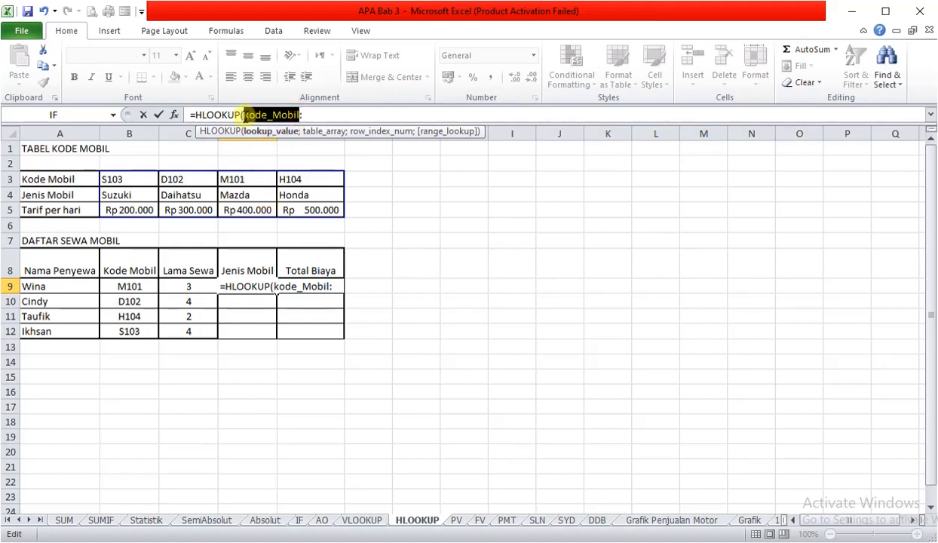
left_click(243, 114)
type(";")
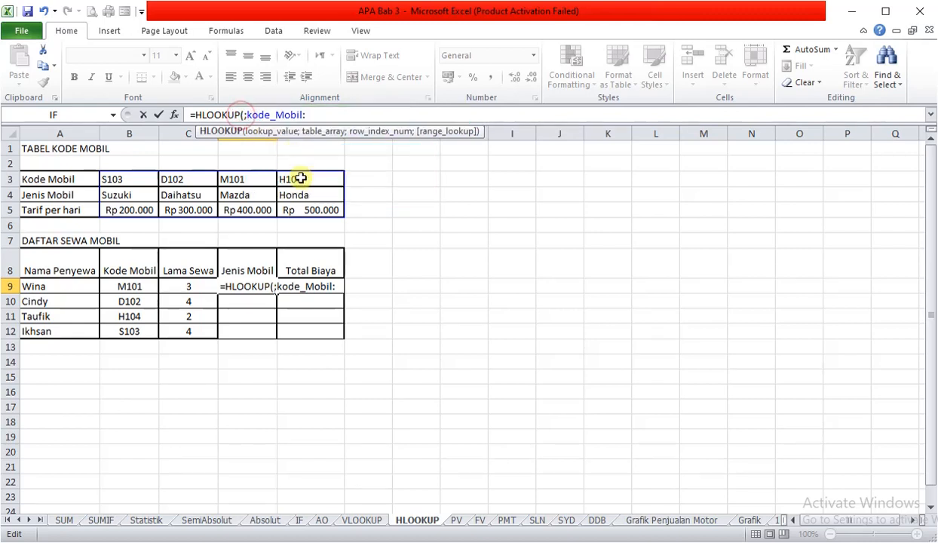
left_click(242, 115)
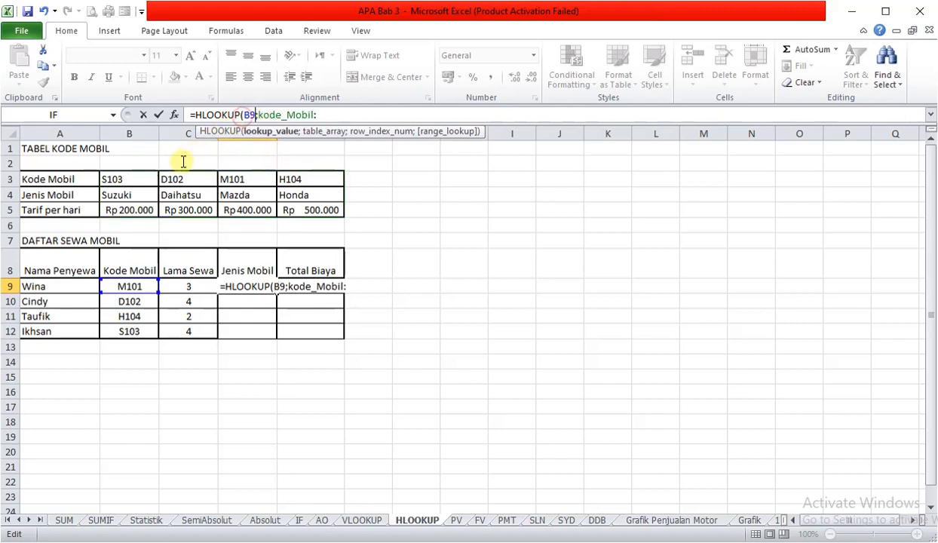
left_click(138, 280)
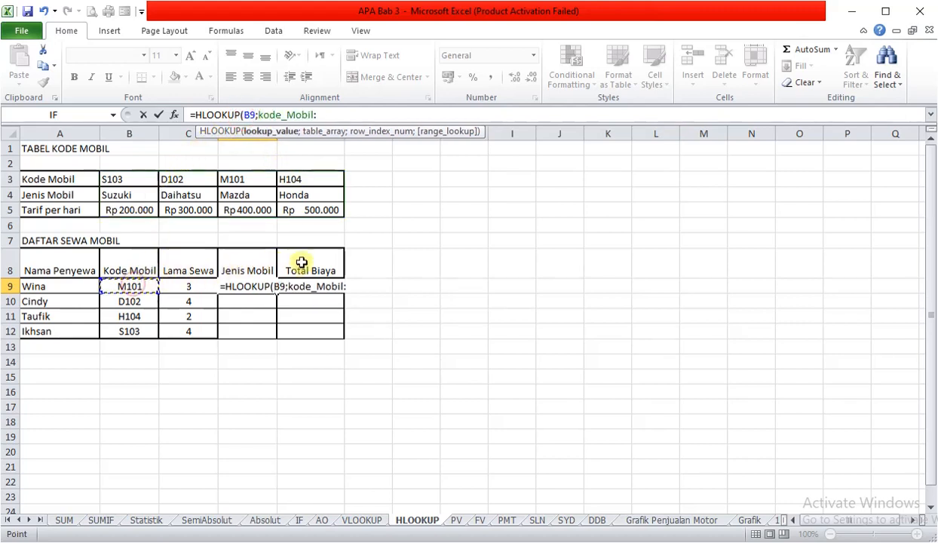
Add row index 2 and FALSE to the end of the D9 HLOOKUP formula and try to enter it.
type("2")
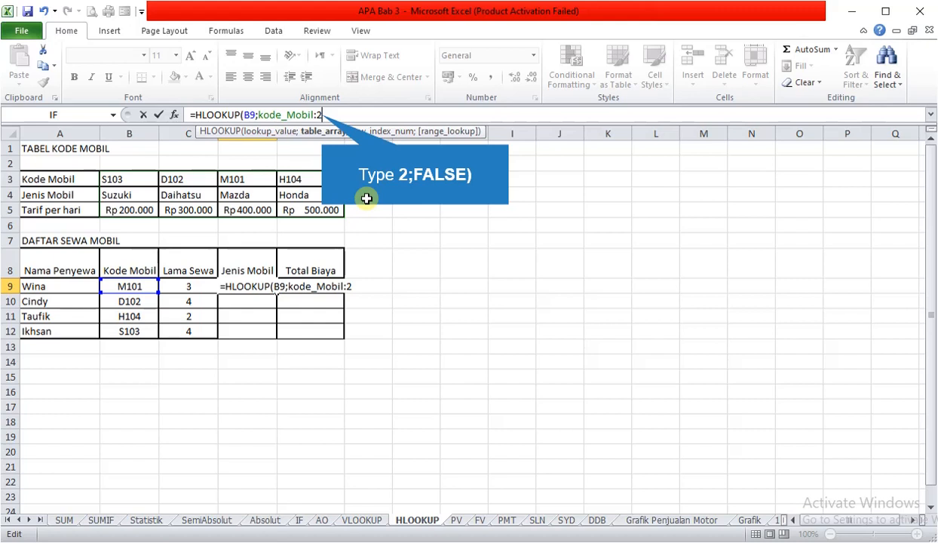
type(";FALSE)")
key("Return")
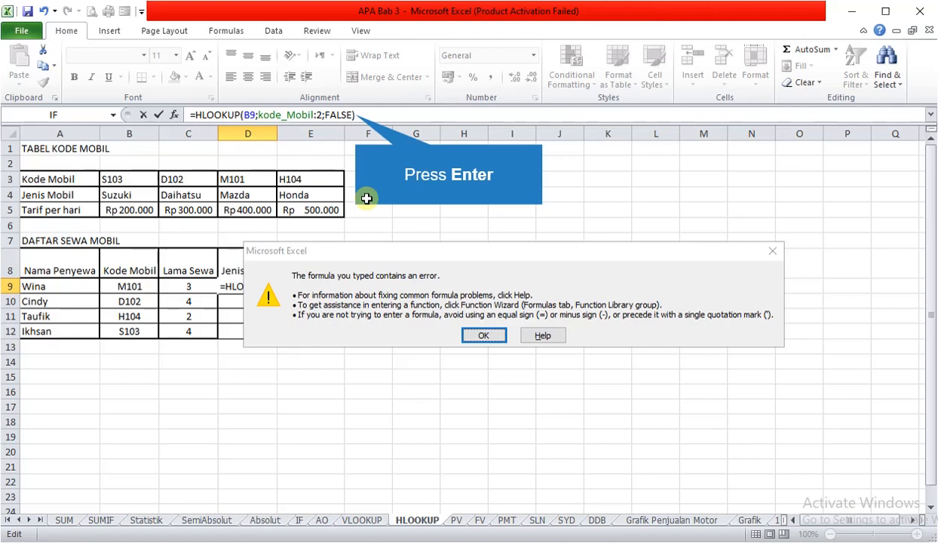
key("Return")
Replace the colon after kode_Mobil with a semicolon, review the arguments and enter =HLOOKUP(B9;kode_Mobil;2;FALSE) in D9.
left_click(299, 116)
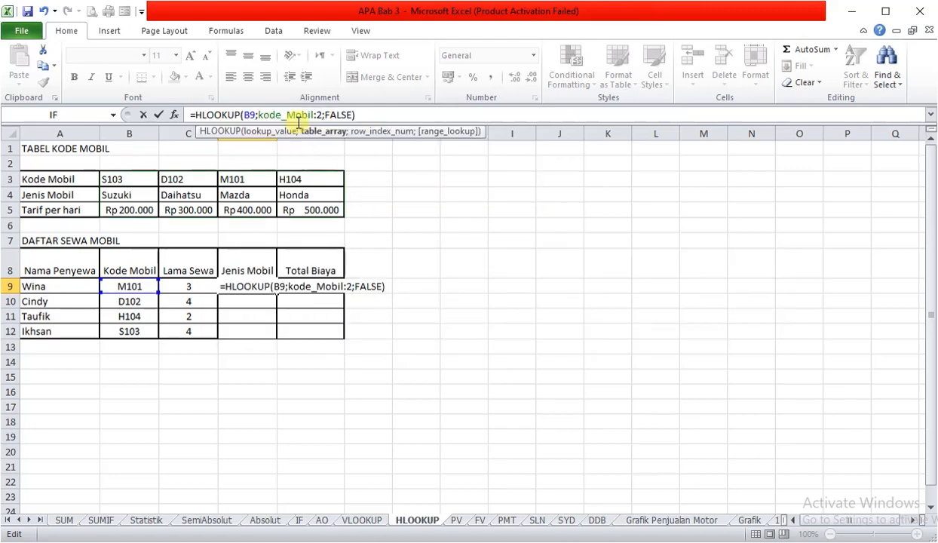
left_click(314, 115)
key("BackSpace")
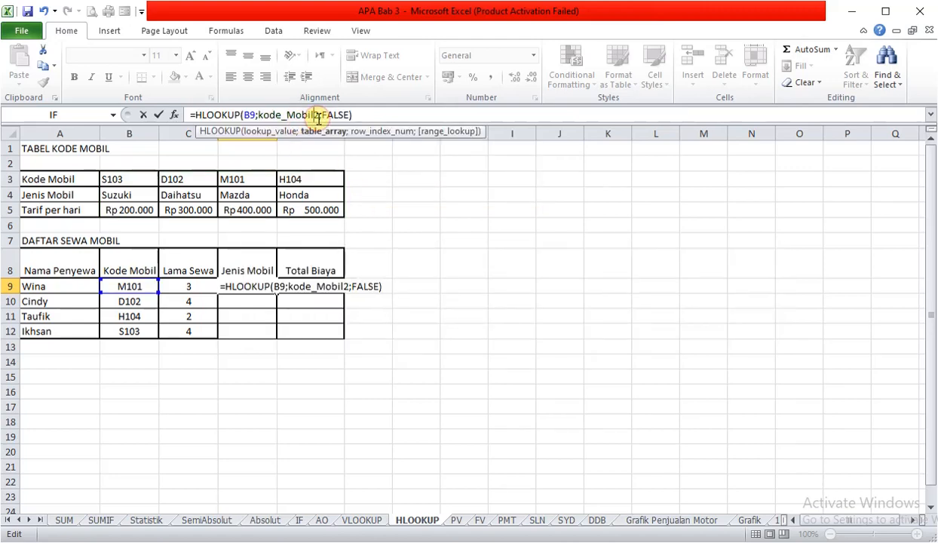
type(";")
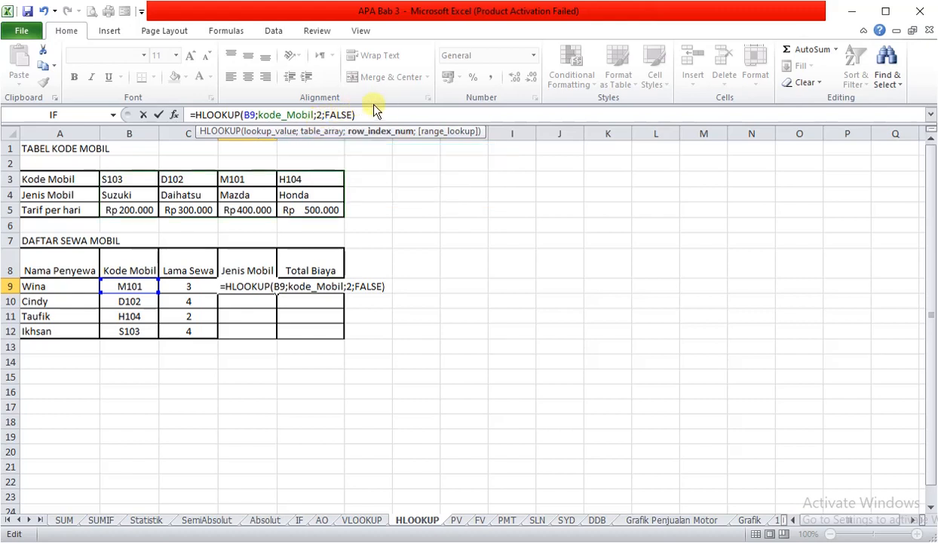
left_click(368, 115)
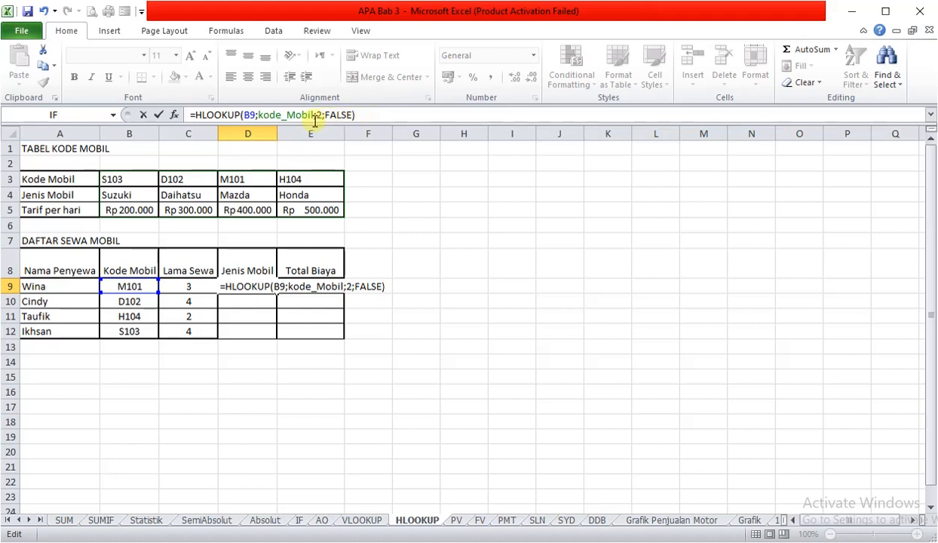
left_click(258, 116)
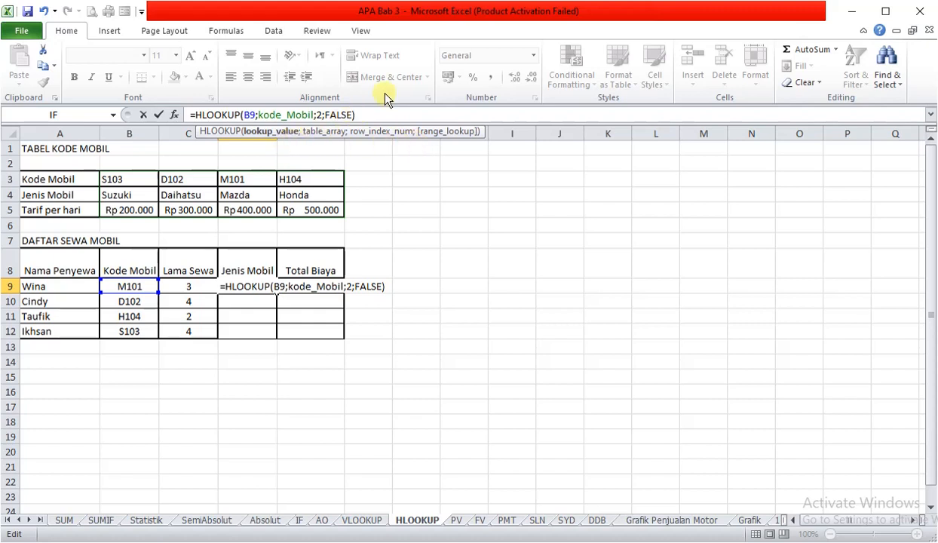
left_click(359, 115)
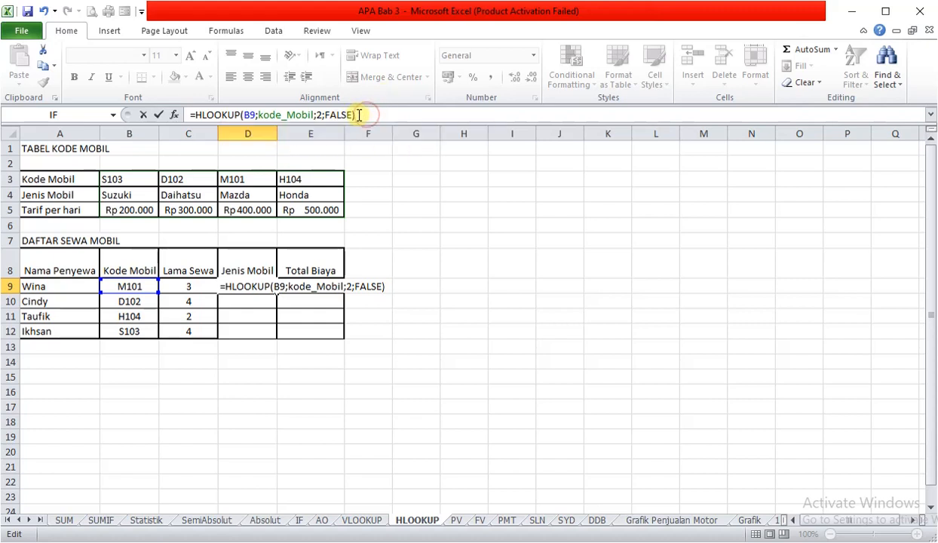
left_click(243, 115)
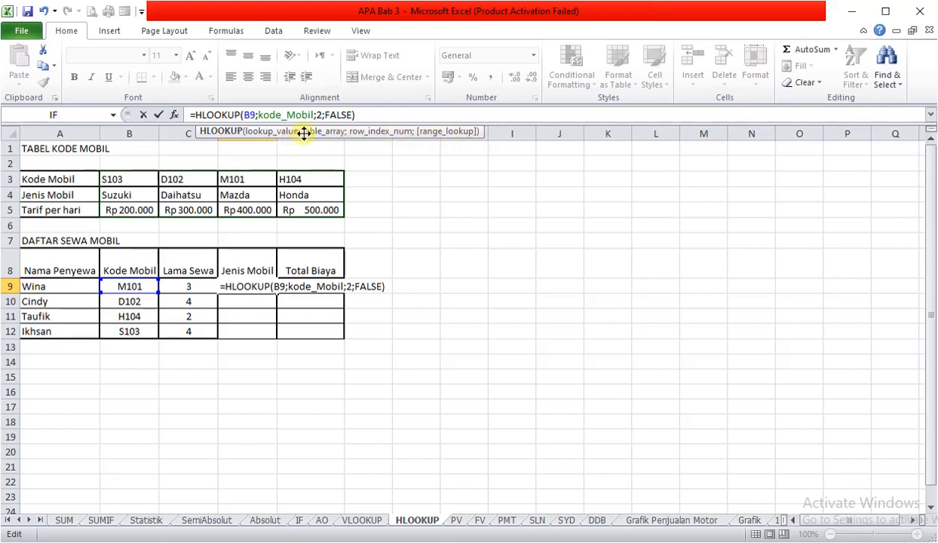
left_click(362, 112)
key("ctrl+Return")
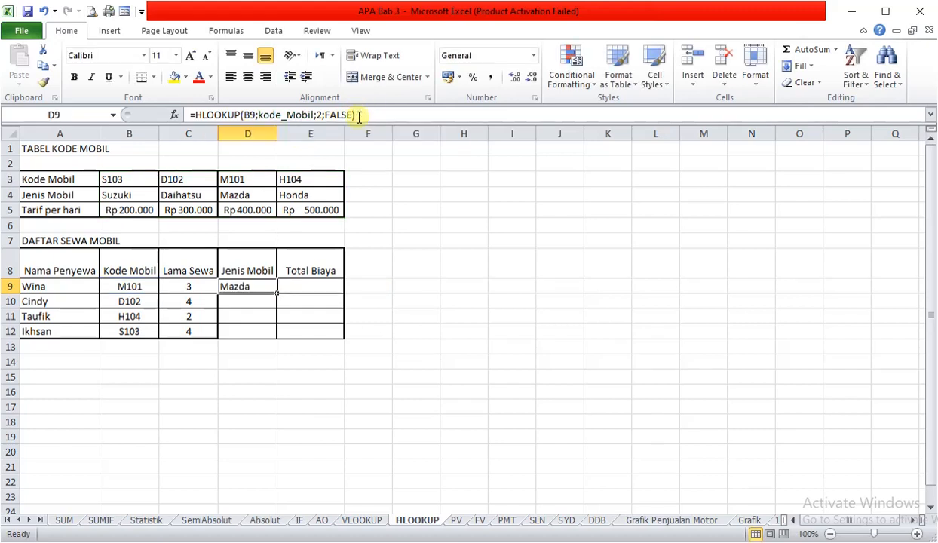
Fill the D9 HLOOKUP formula down the Jenis Mobil column to D12.
double_click(277, 295)
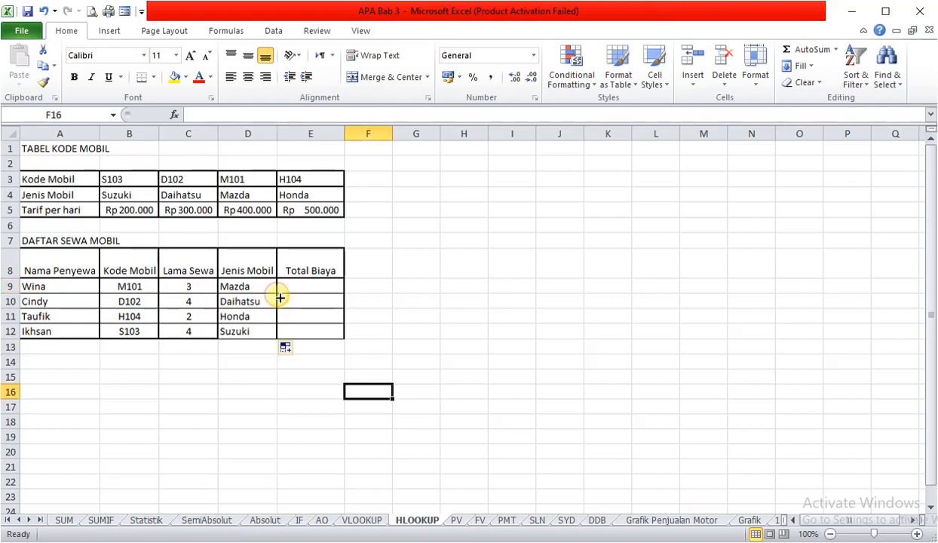
left_click(367, 391)
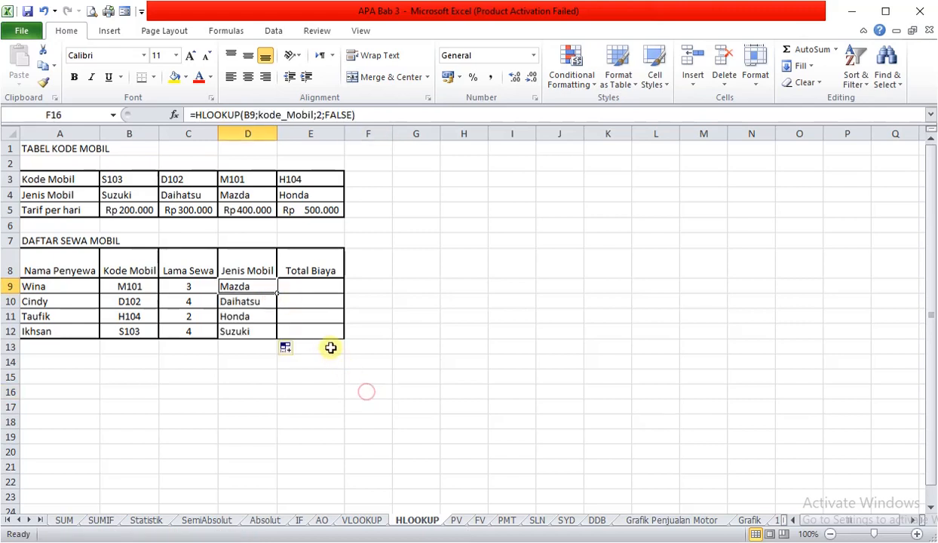
left_click(273, 290)
left_click(129, 179)
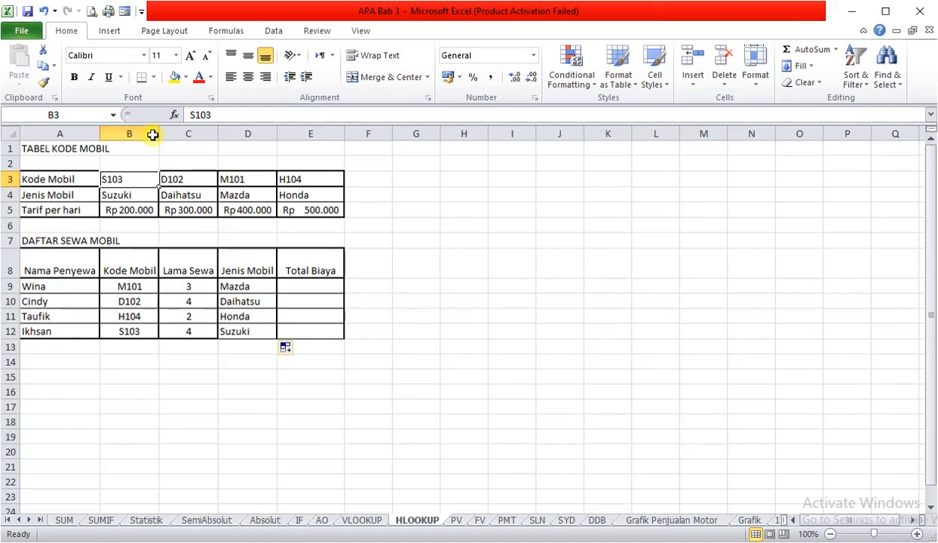
Try referencing the car table range B3:E5 in a formula in G5, and clear the inserted name kode_Mobil.
left_click(417, 210)
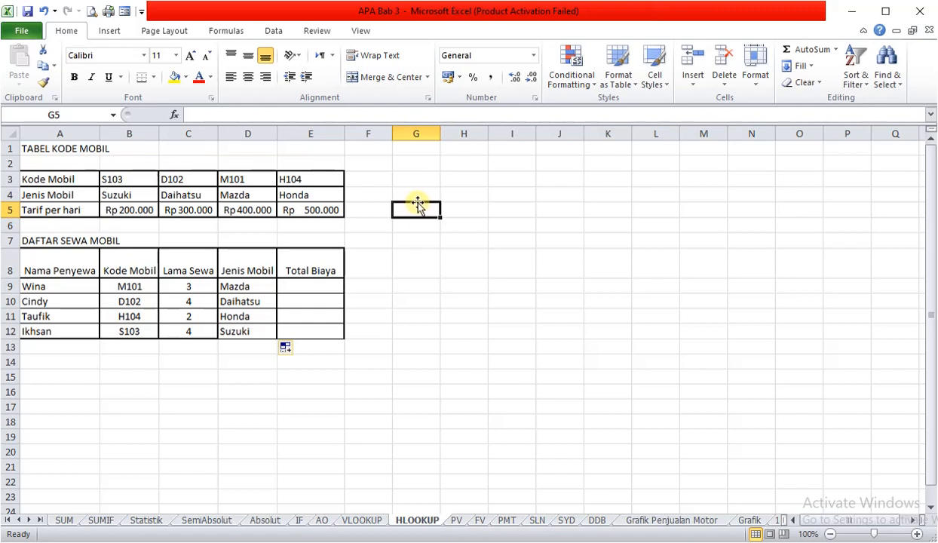
type("=")
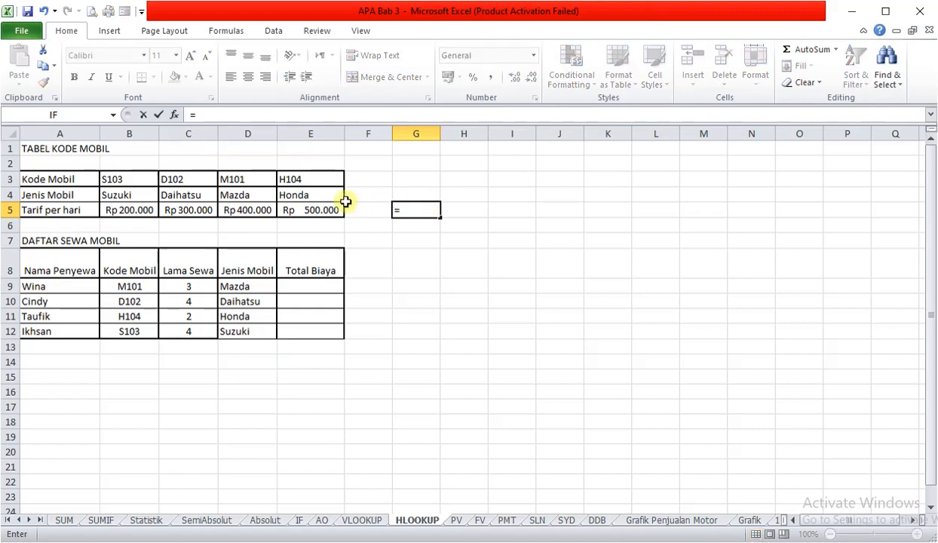
left_click_drag(125, 175, 313, 209)
key("BackSpace")
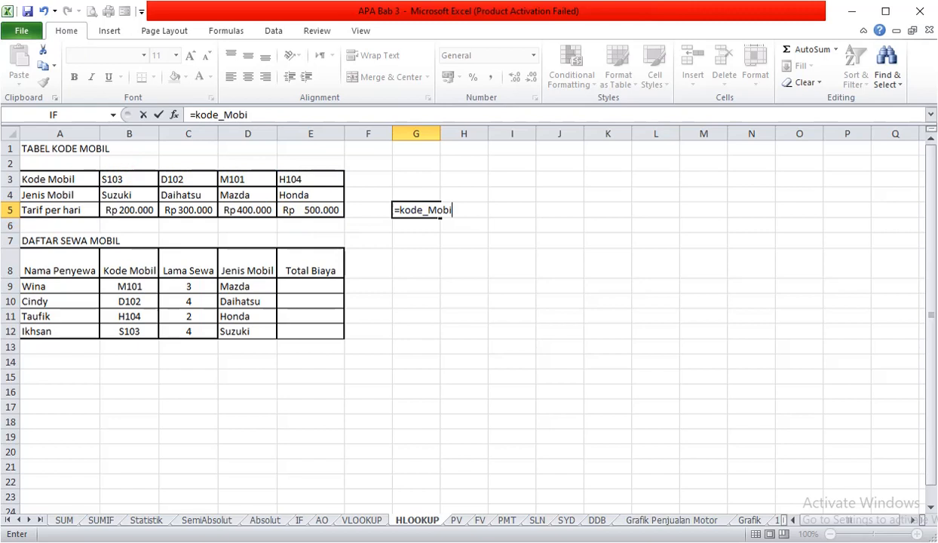
key("BackSpace")
key("BackSpace")
key("BackSpace")
key("BackSpace")
key("BackSpace")
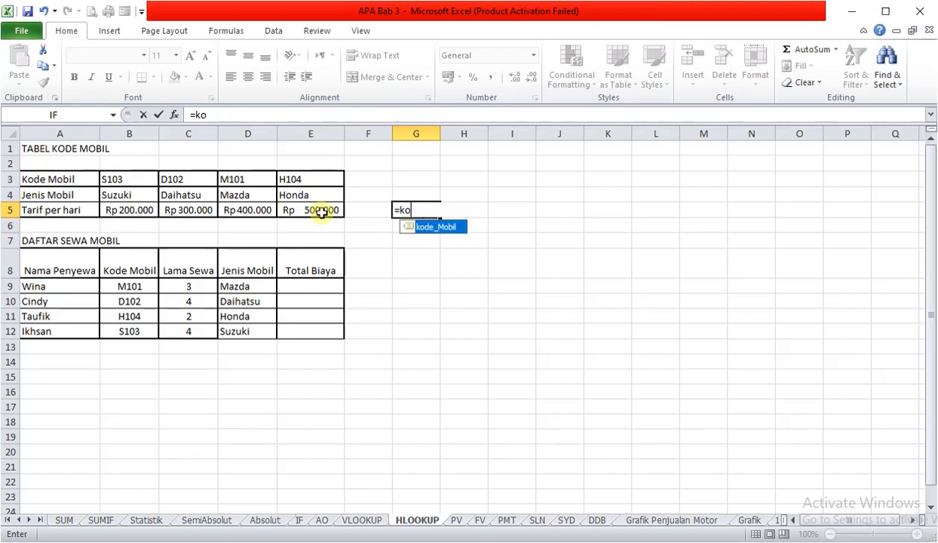
key("BackSpace")
key("BackSpace")
key("BackSpace")
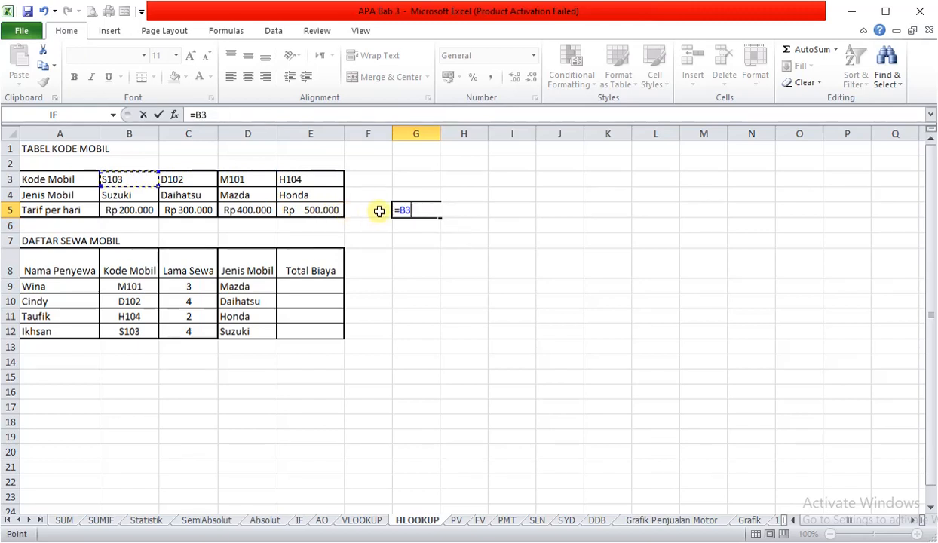
Try the G5 reference again by extending the selection from B3 to E5, and abandon the formula.
left_click(121, 175)
key("F8")
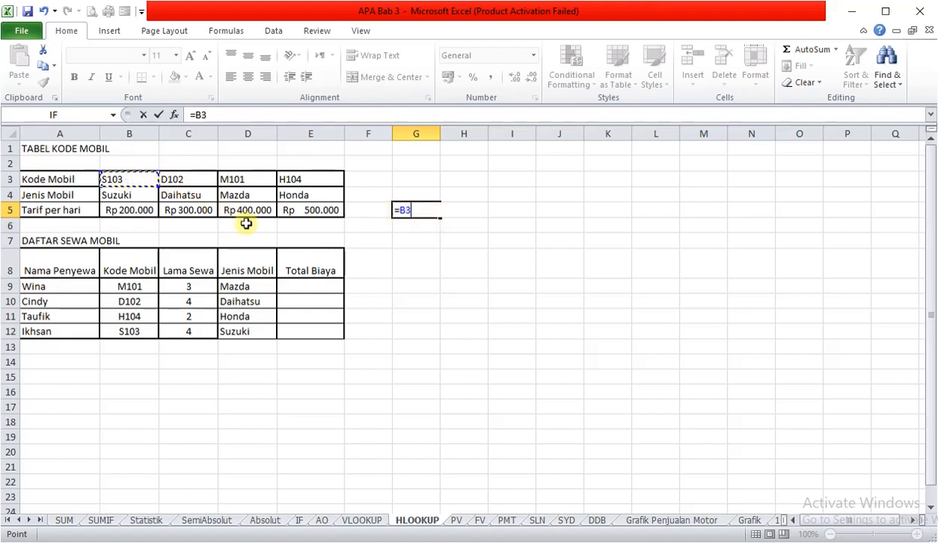
left_click(317, 214)
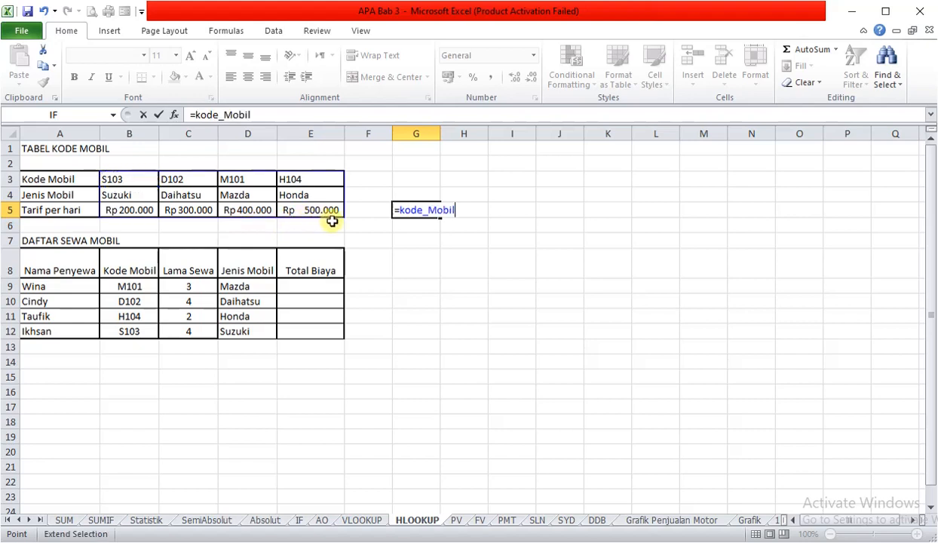
key("BackSpace")
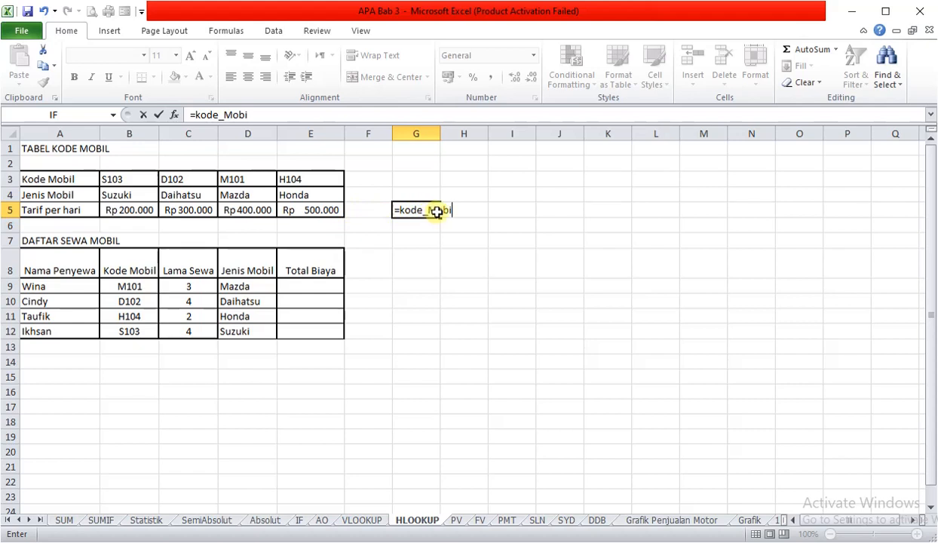
key("BackSpace")
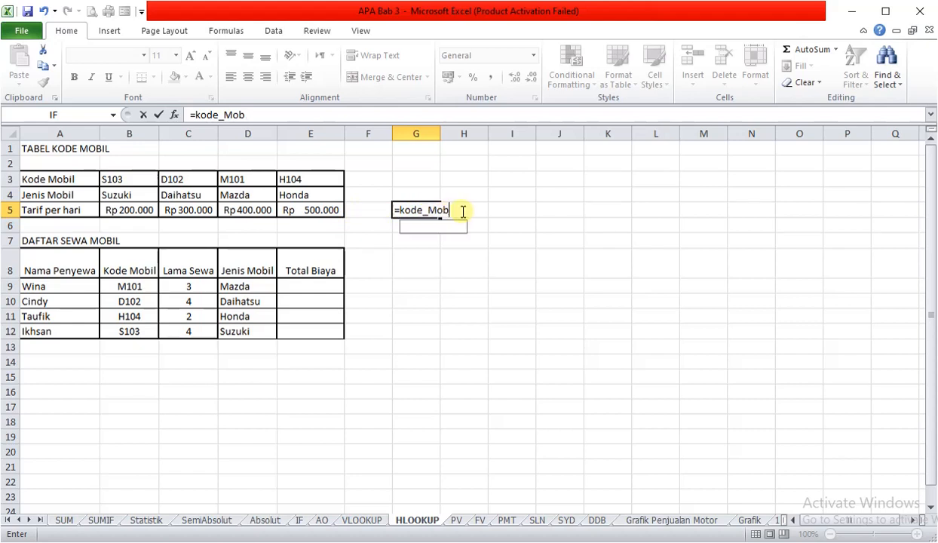
key("Escape")
Copy the car table range B3:E5 to H3 and widen columns H to K to fit the pasted tariffs.
left_click(377, 179)
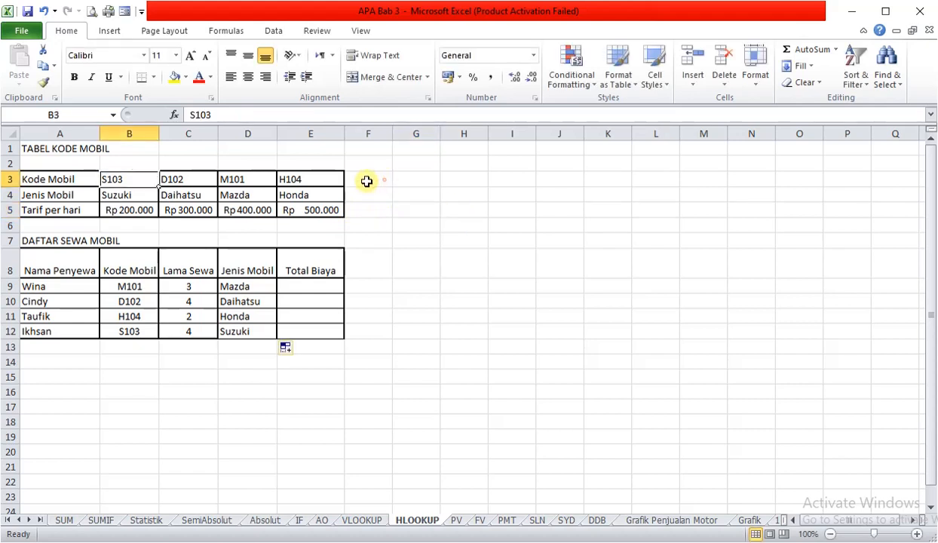
left_click_drag(119, 179, 172, 183)
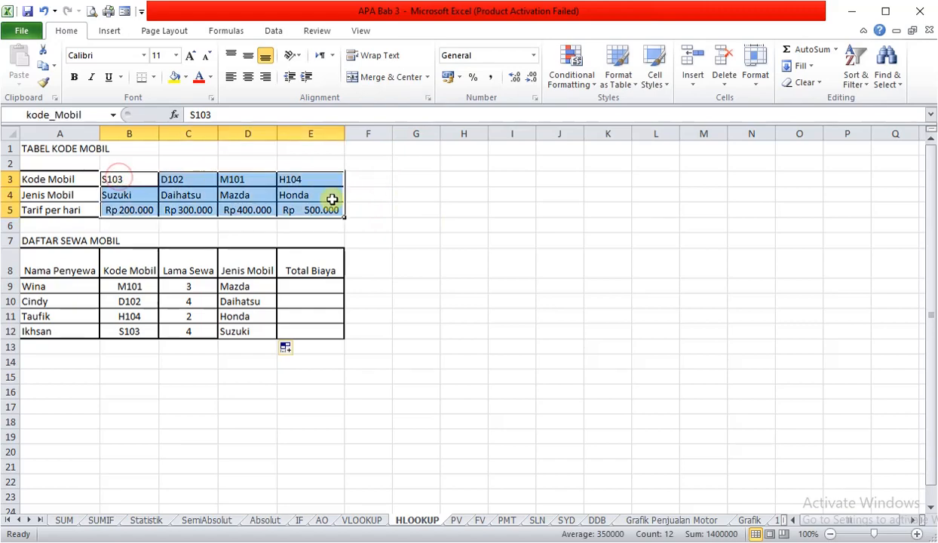
key("ctrl+c")
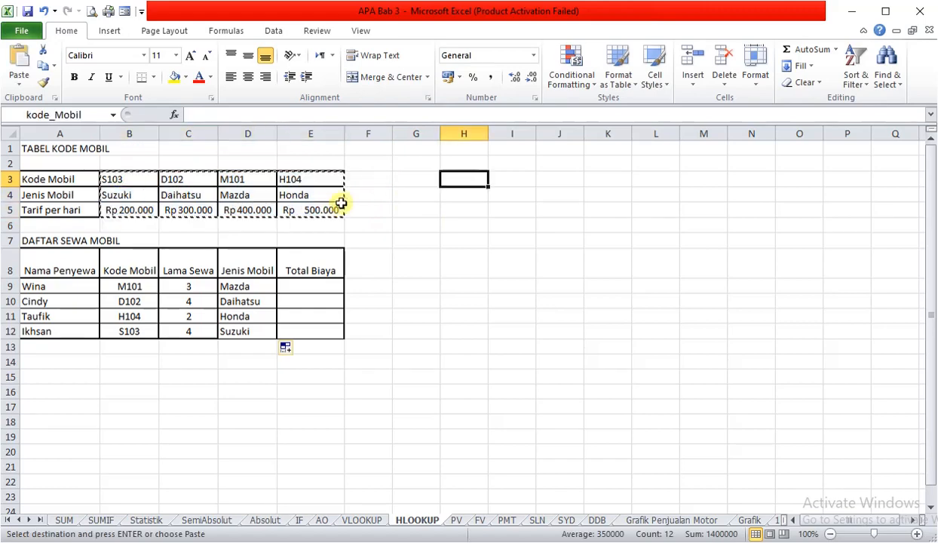
left_click(461, 179)
key("ctrl+v")
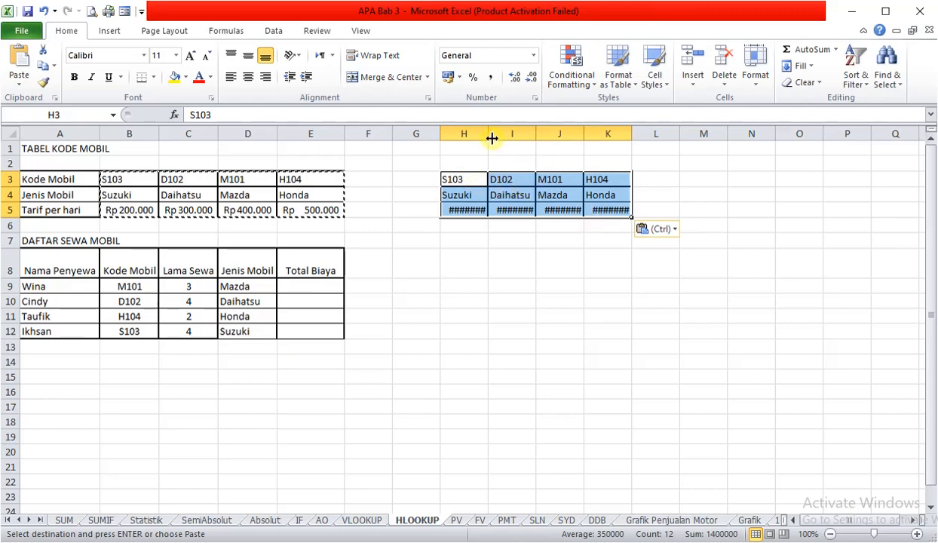
left_click_drag(488, 137, 673, 133)
left_click(579, 263)
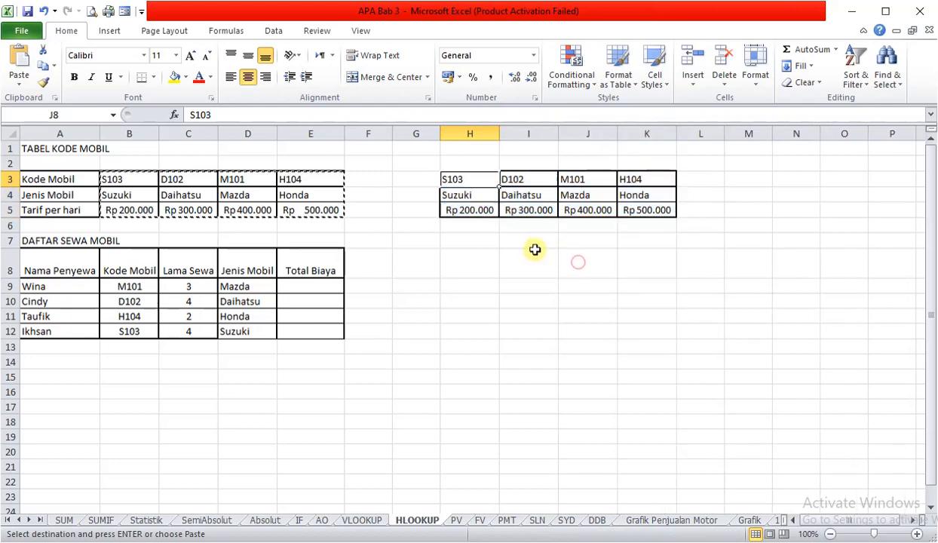
Select the copied table H3:K5 and check its range name.
left_click(453, 178)
key("ctrl+a")
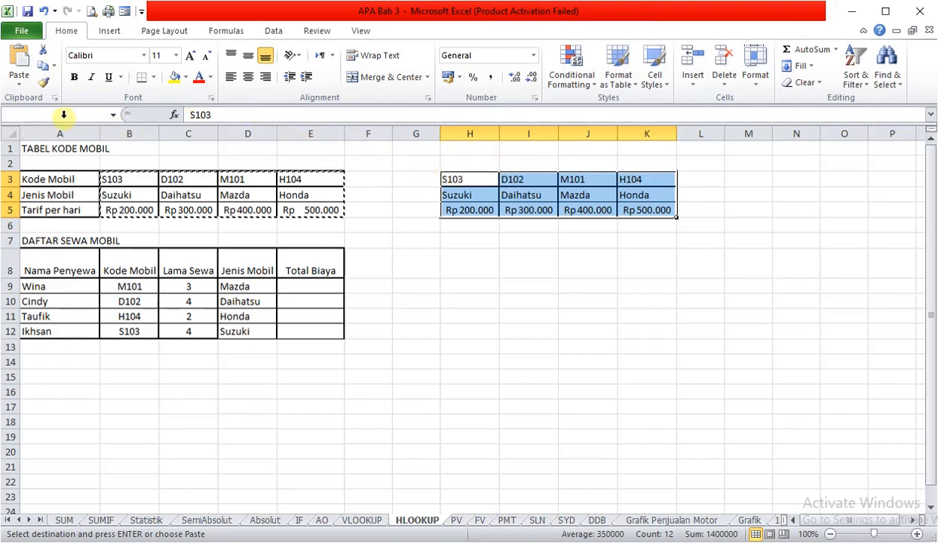
left_click(63, 116)
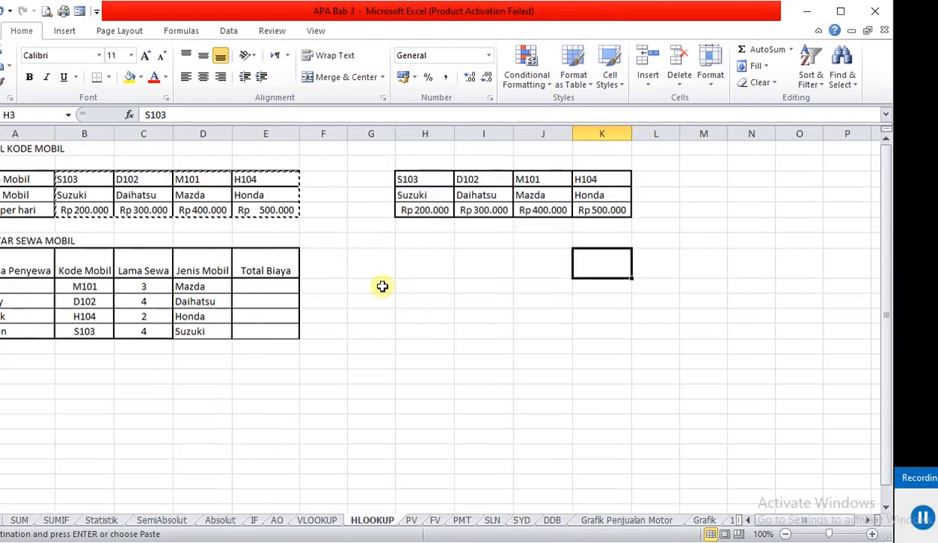
Enter a formula in K8 that references the copied table with absolute references, =$H$3:$K$5.
left_click(586, 261)
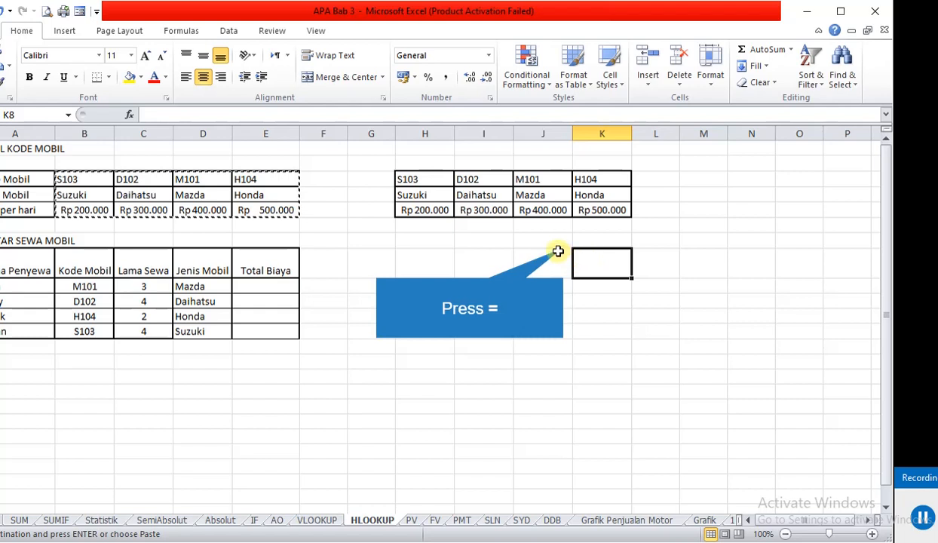
type("=H3")
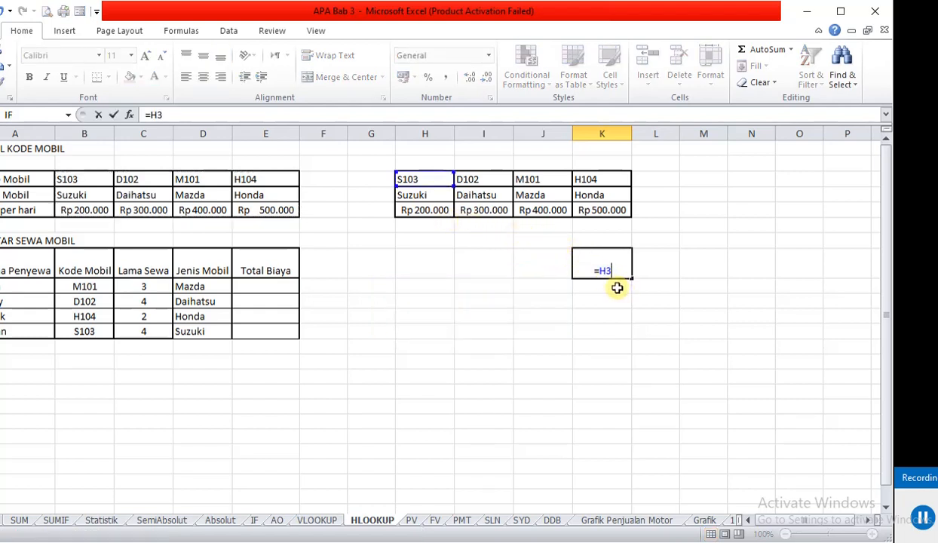
left_click_drag(424, 178, 602, 210)
key("F4")
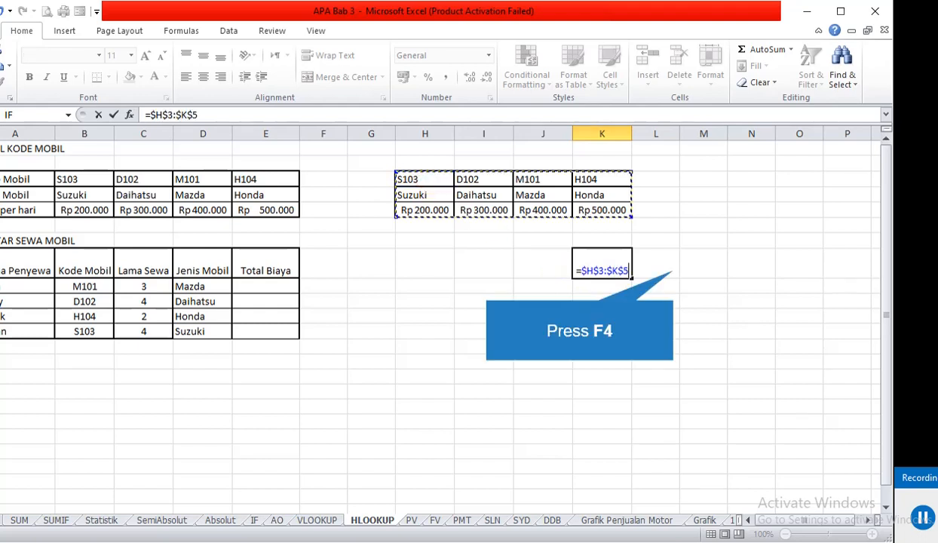
key("ctrl+Return")
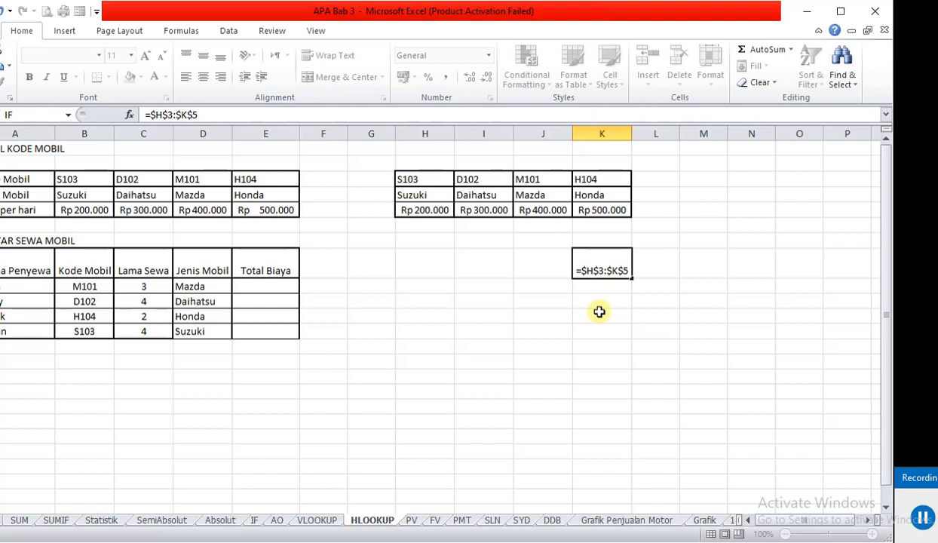
key("ctrl+Return")
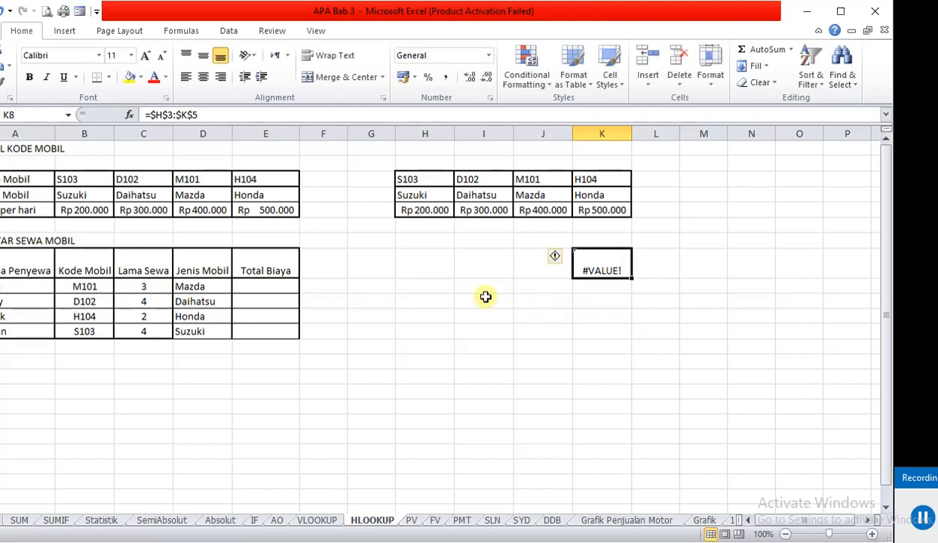
Start the Total Biaya formula in E9 with the first condition, =IF(B9=$B$3;.
left_click(265, 287)
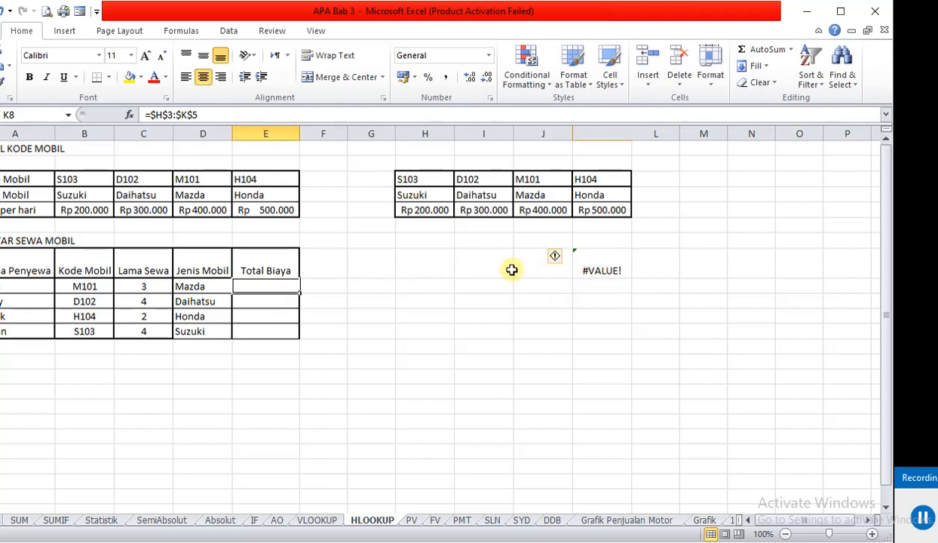
left_click(258, 286)
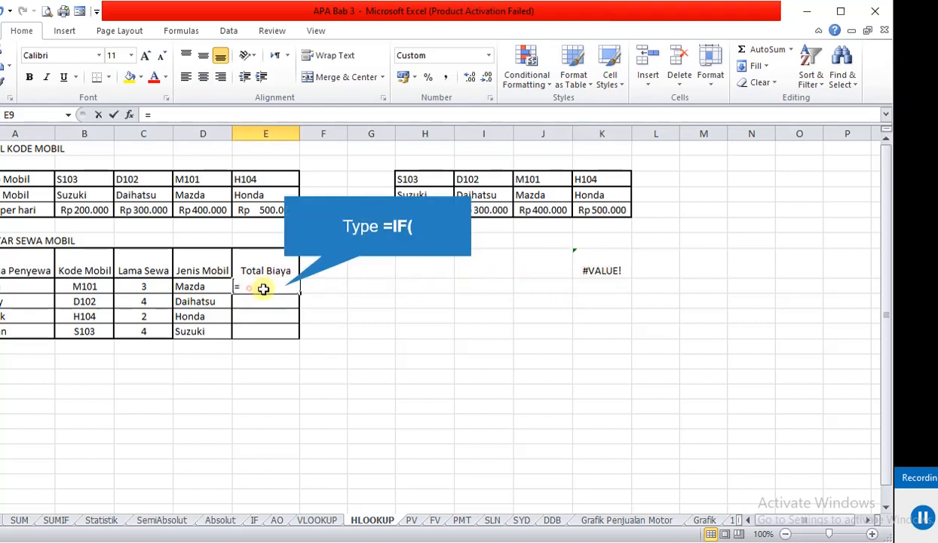
type("=")
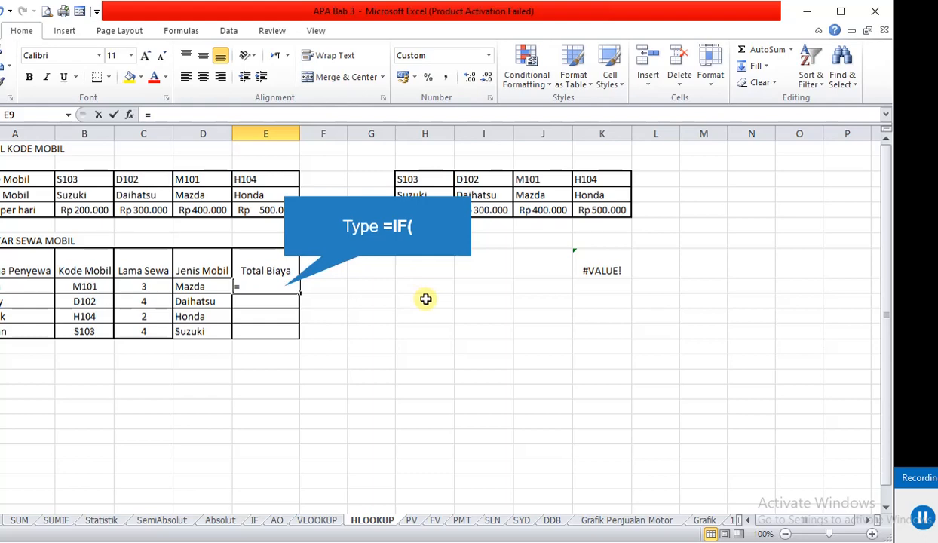
type("IF(B9")
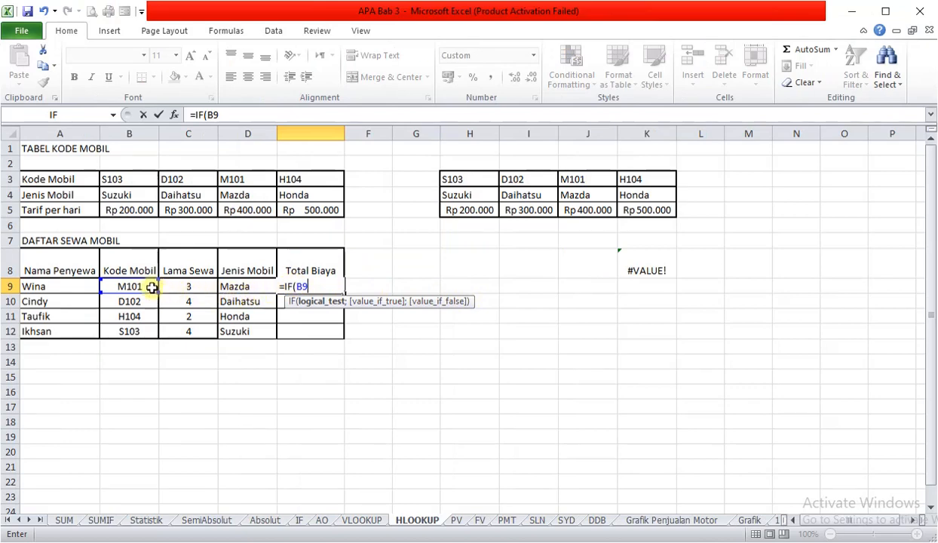
type("=")
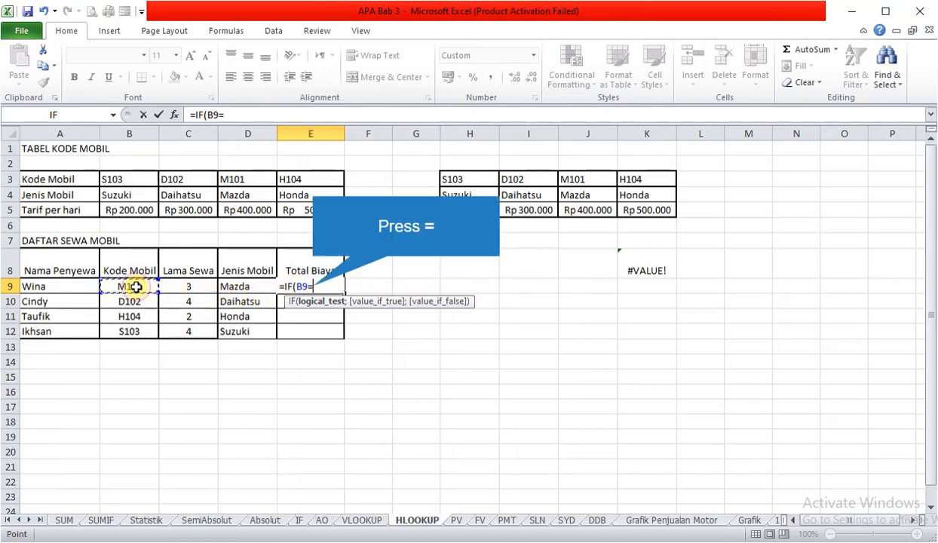
type("B3")
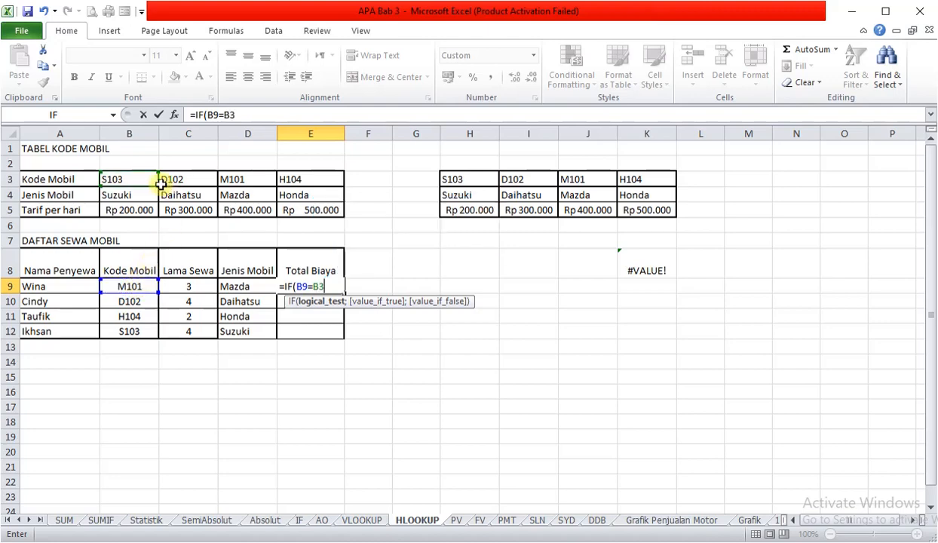
key("F4")
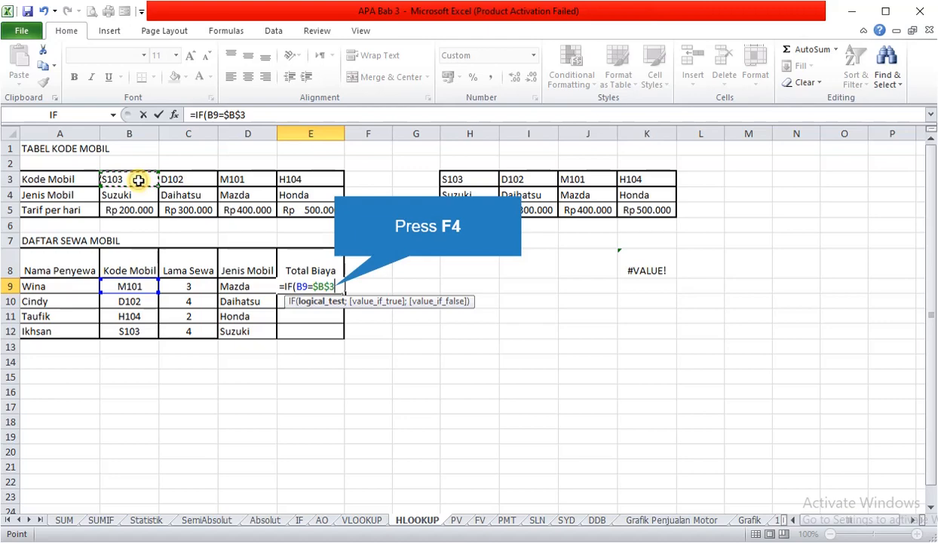
type(";")
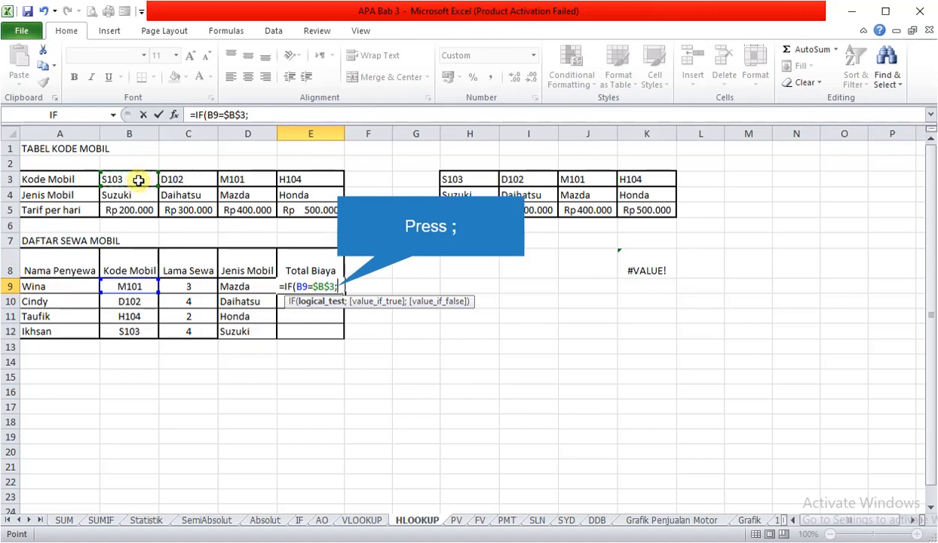
Add C9*$B$5; to the E9 formula as the value when the first condition is true.
type("C10")
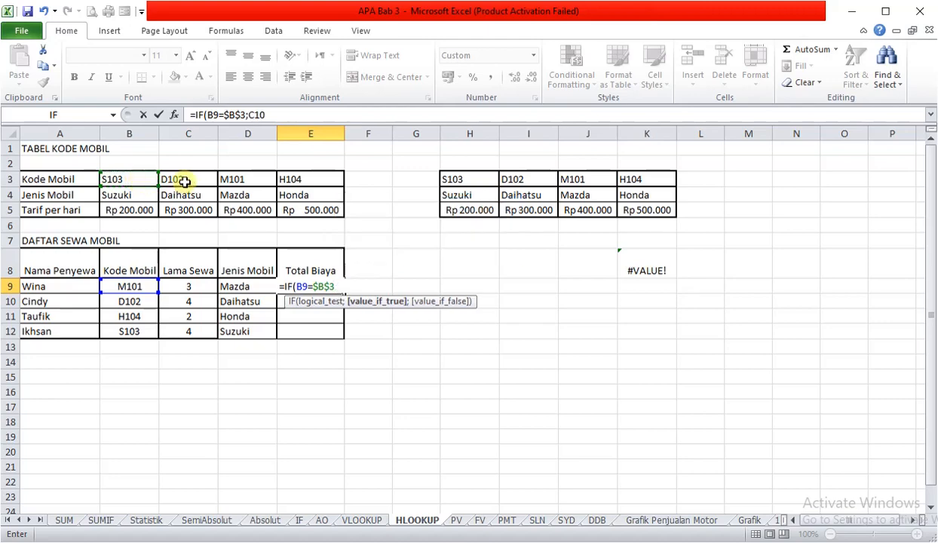
left_click(187, 291)
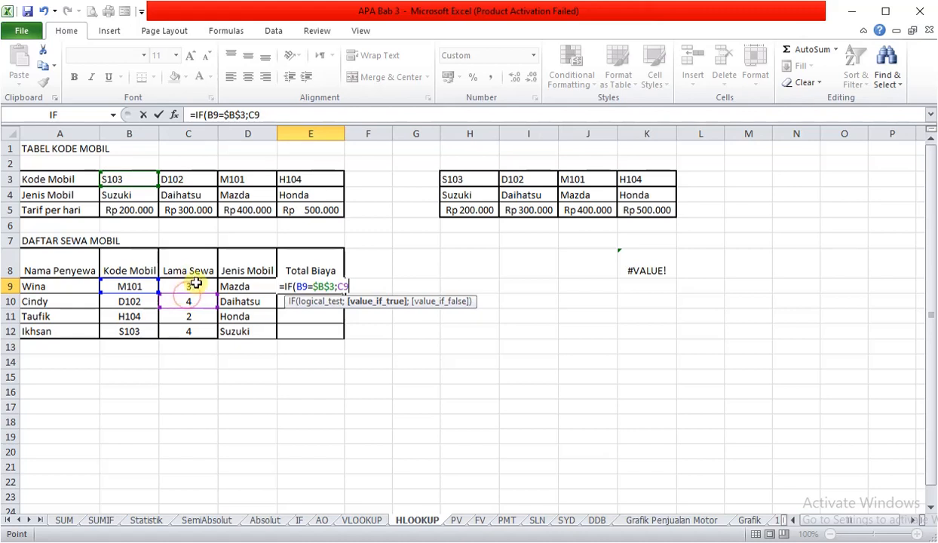
type("*")
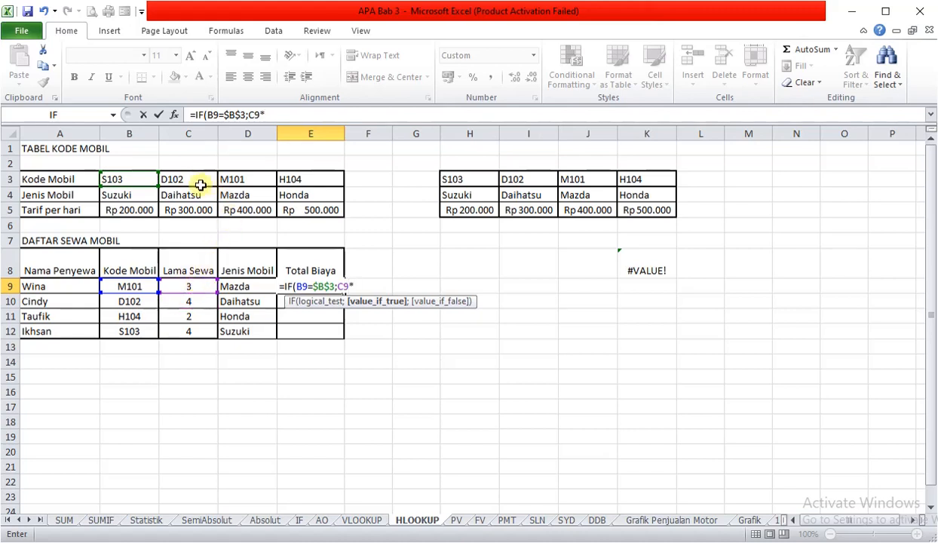
left_click(114, 208)
key("F4")
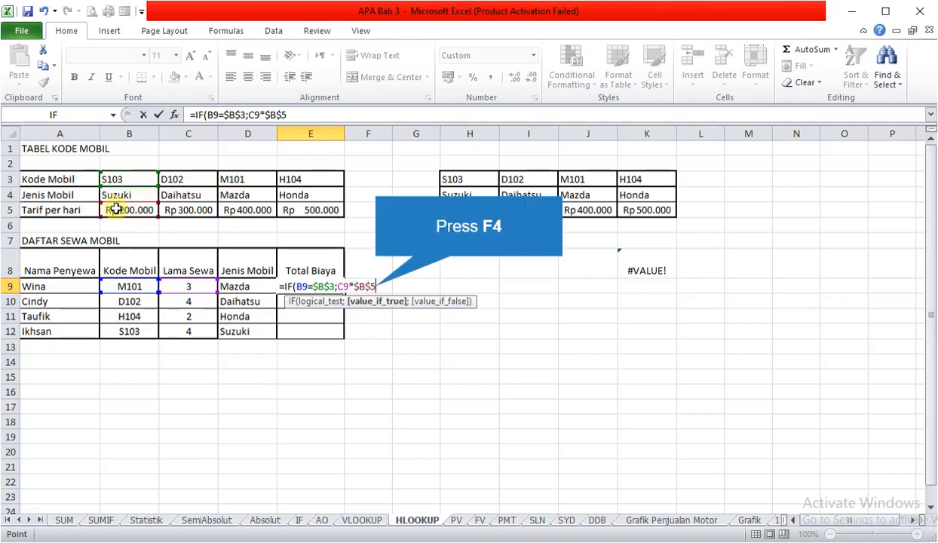
type(";")
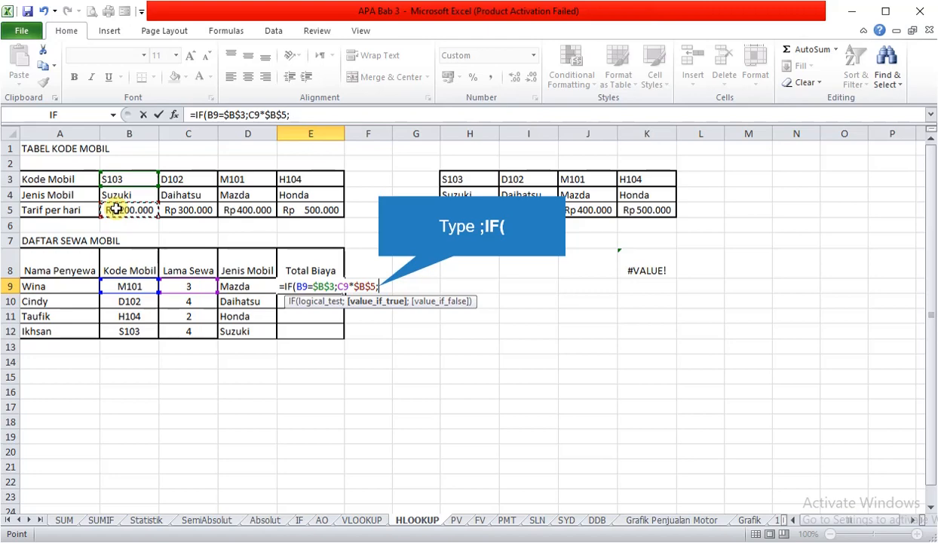
Extend the E9 formula with a second nested condition and its result, IF(B9=$C$3;C9*$C$5;.
type("IF(B9")
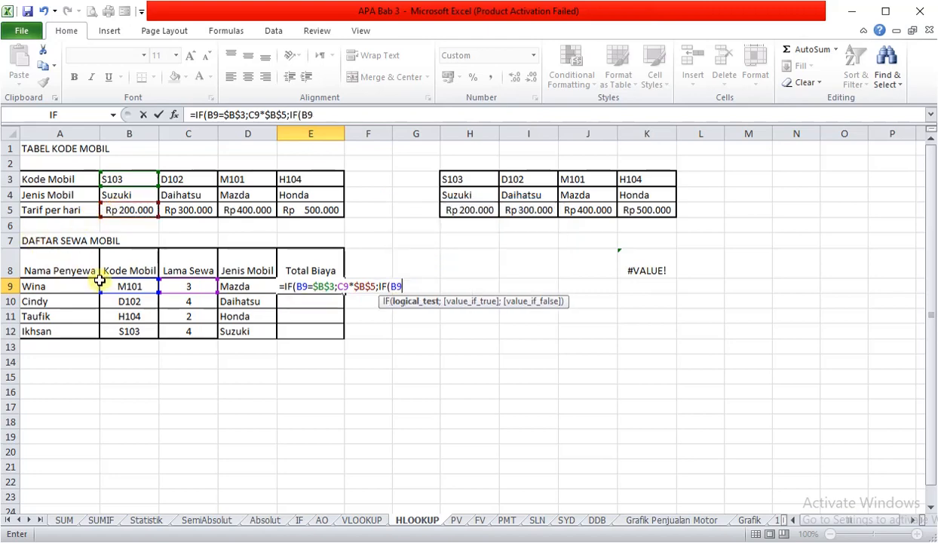
type("=C3")
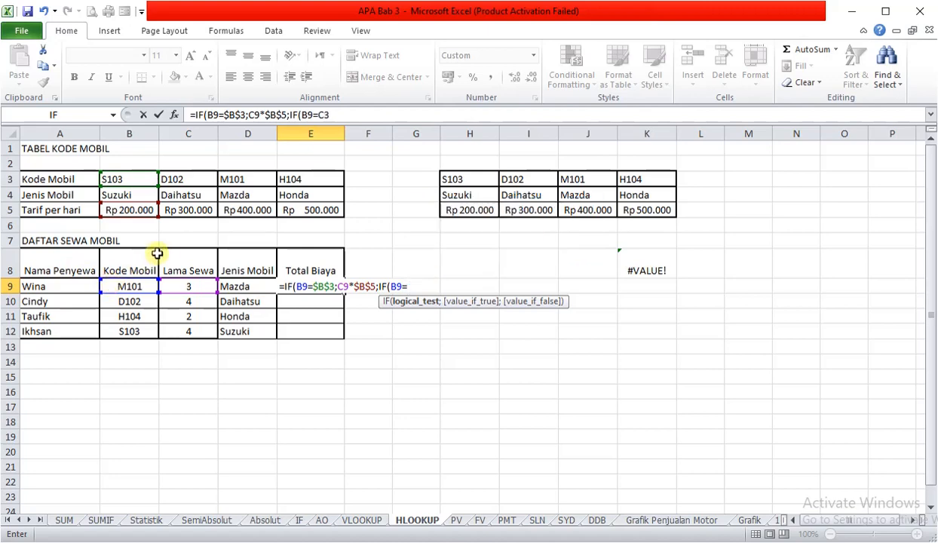
key("F4")
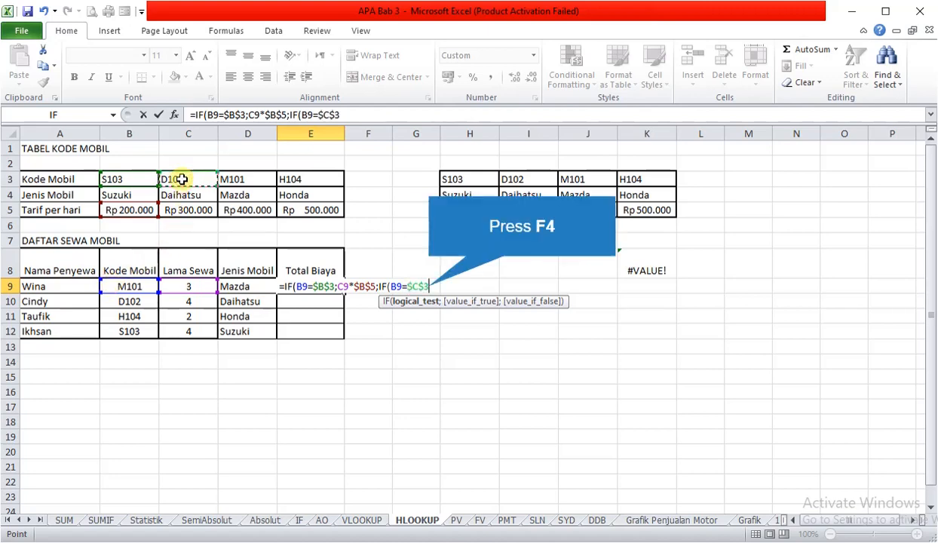
type(";")
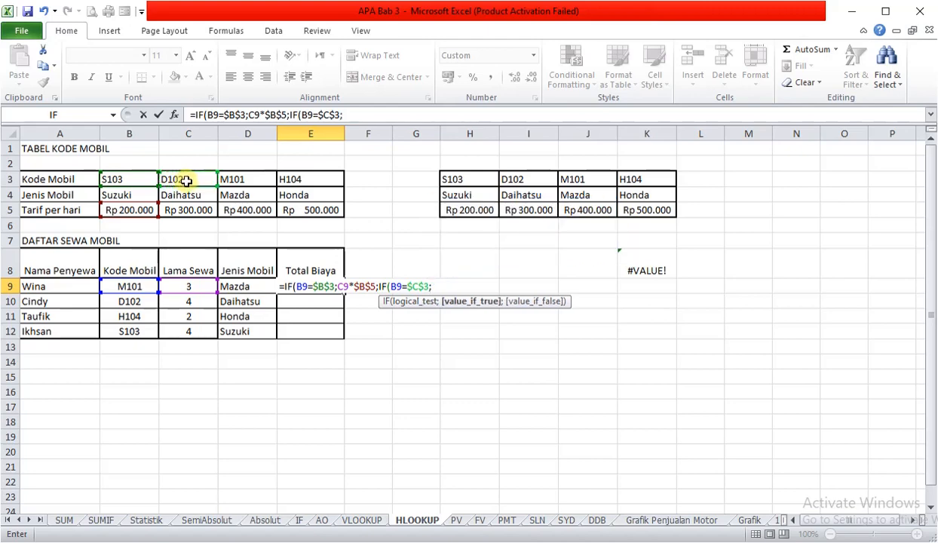
left_click(201, 287)
type("*")
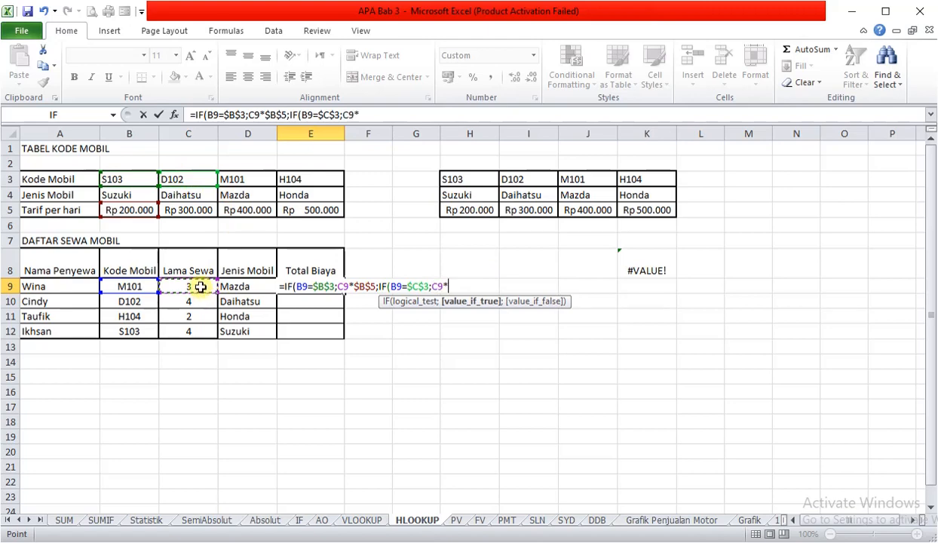
type("C5")
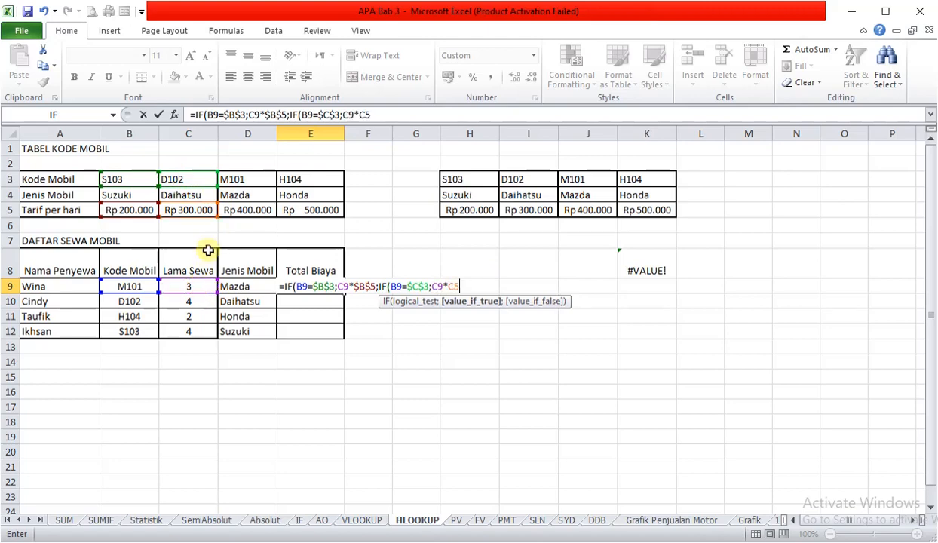
key("F4")
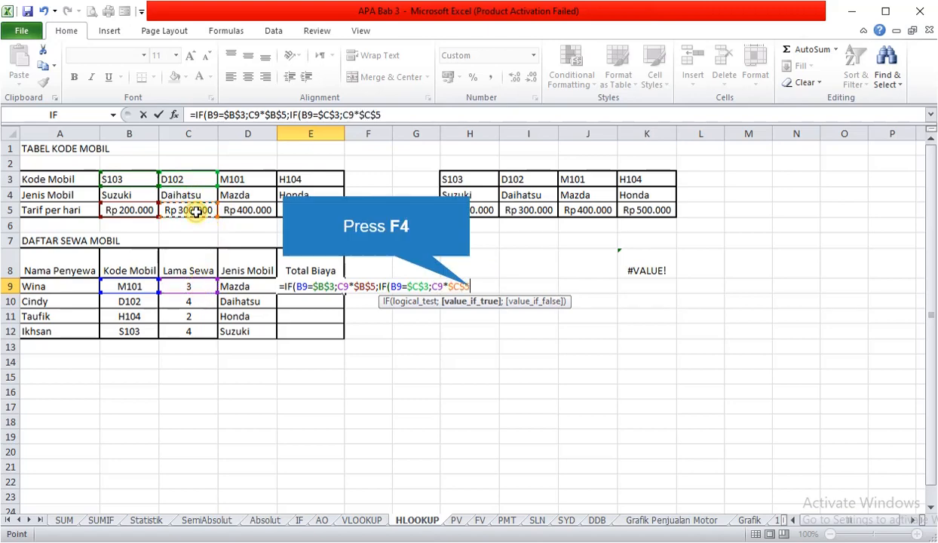
type(";")
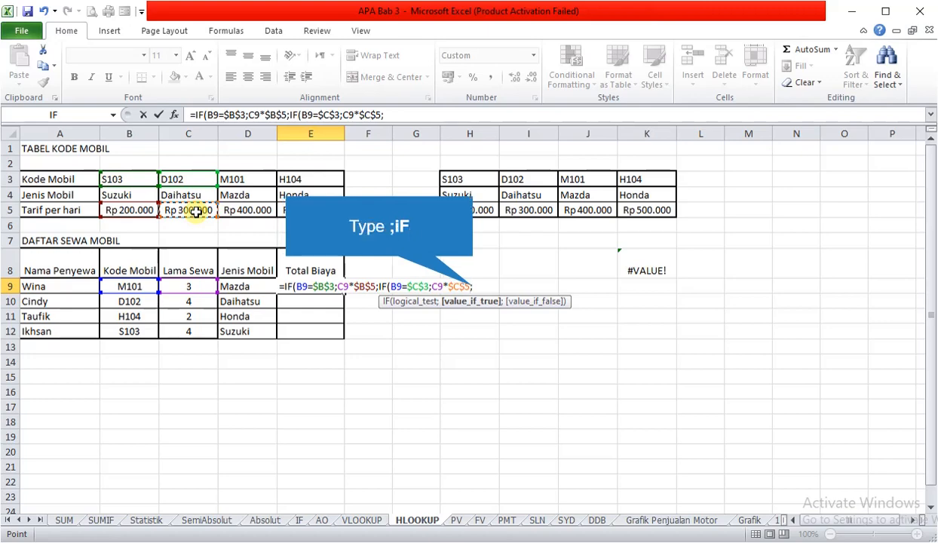
Extend the E9 formula with a third nested condition, IF(B9=$D$3;.
type("i")
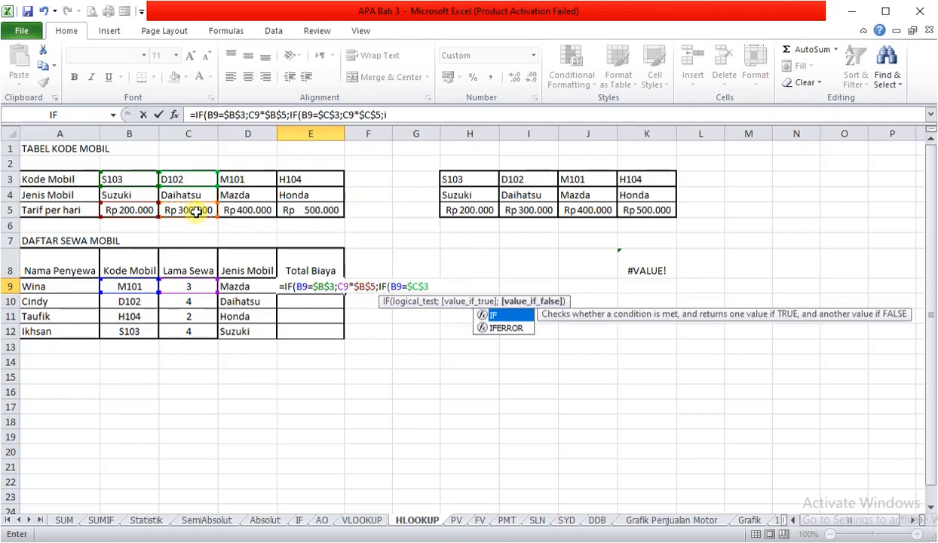
key("BackSpace")
type("I")
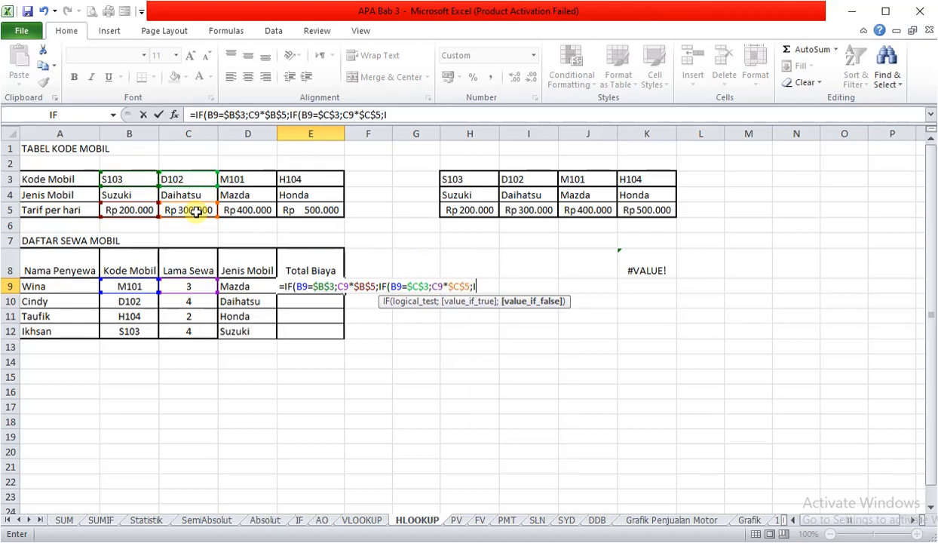
type("F(")
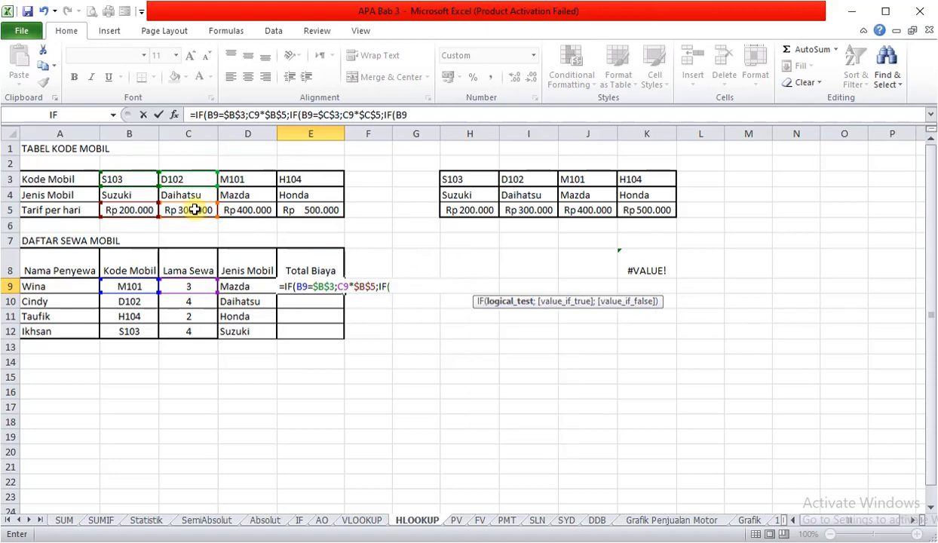
left_click(140, 281)
type("=")
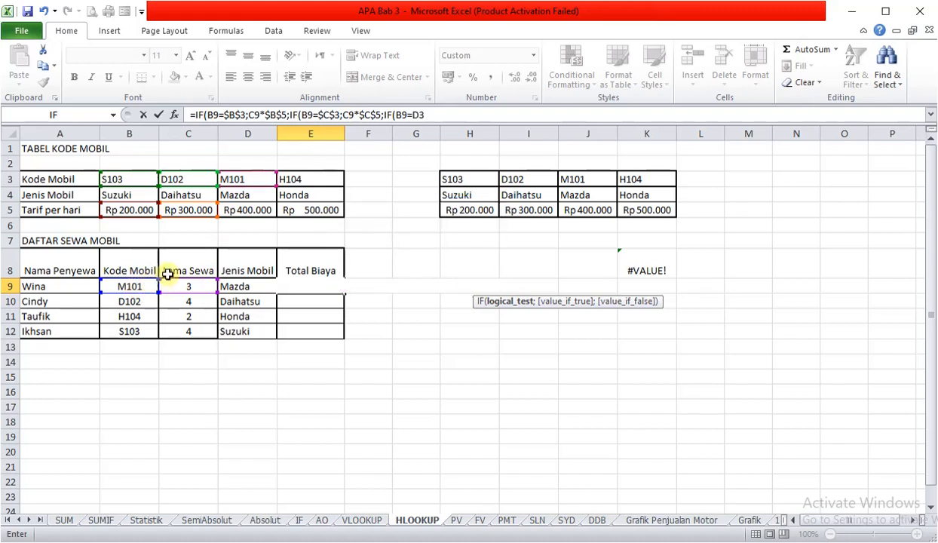
left_click(237, 182)
key("F4")
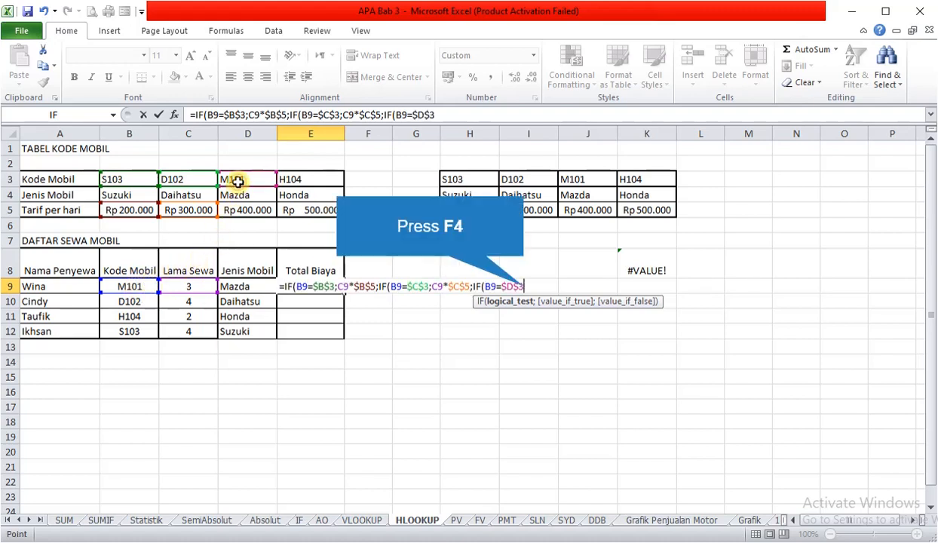
type(";")
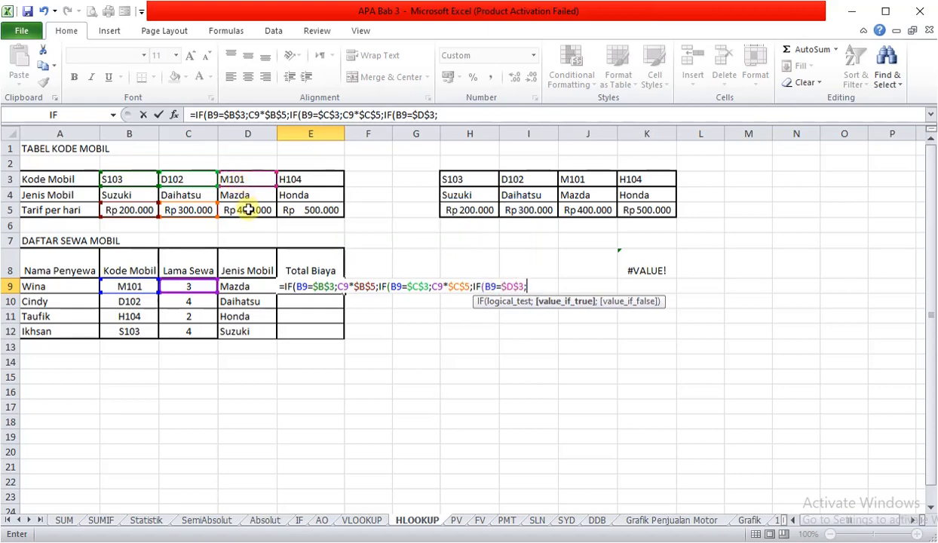
Add C9*$D$5; to the E9 formula as the result when the third condition is true.
left_click(192, 286)
type("*")
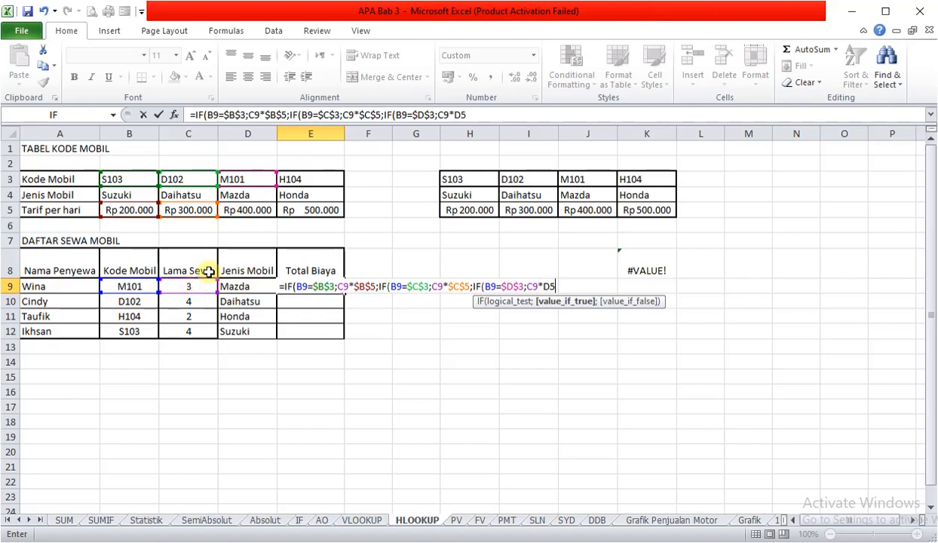
left_click(265, 211)
key("F4")
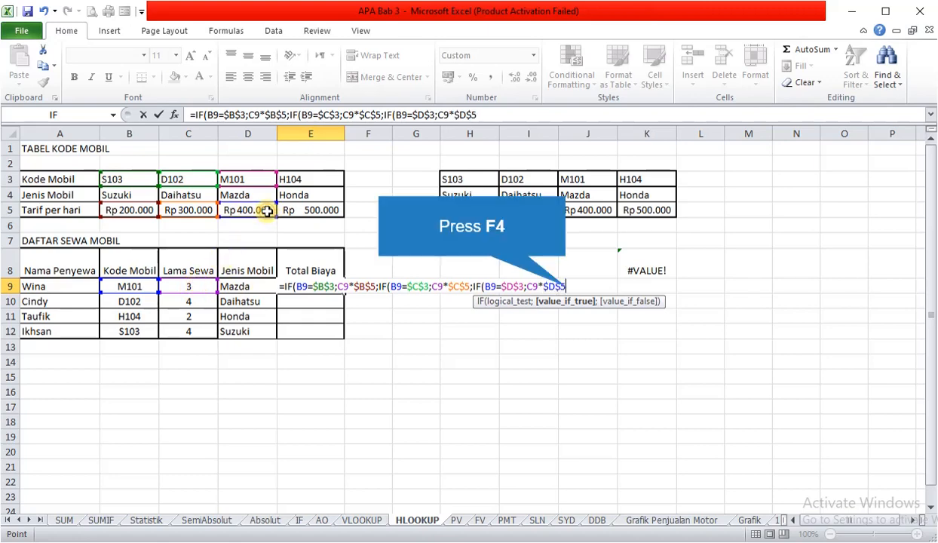
type(";")
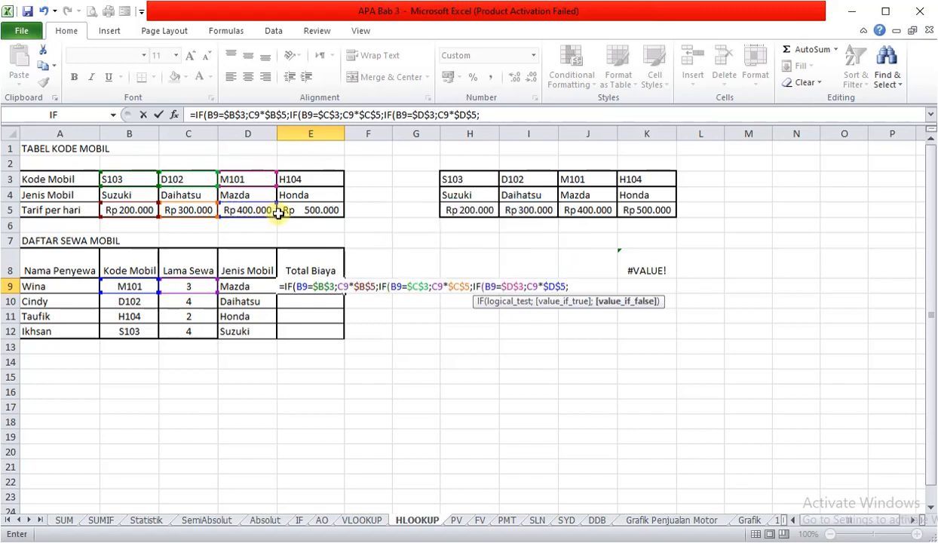
Complete the E9 formula with C9*$E$5))) as the final alternative and fill it down through E12.
left_click(193, 286)
type("*E5")
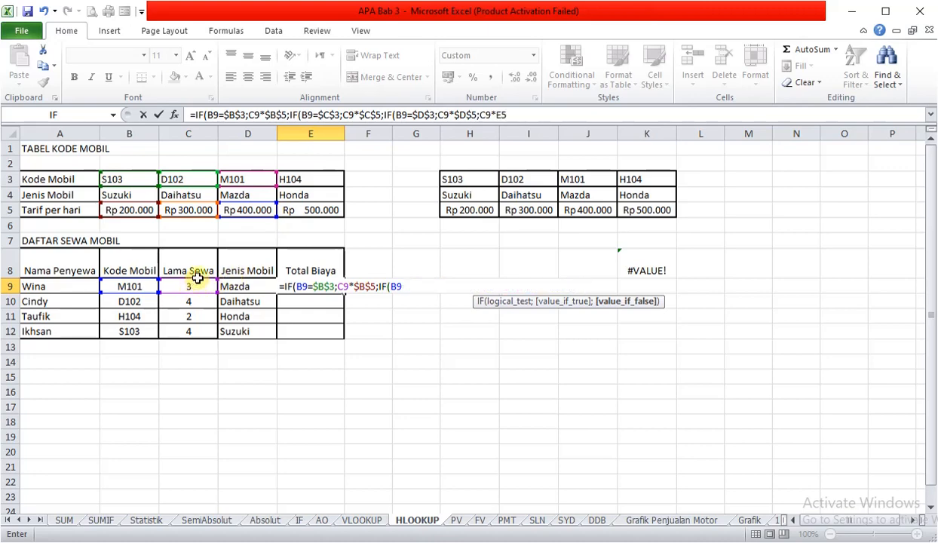
key("F4")
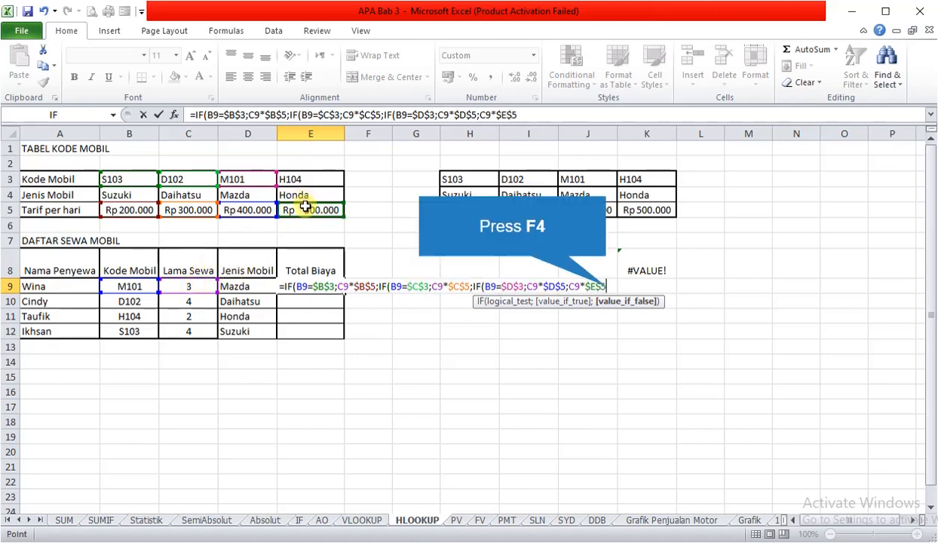
type(")")
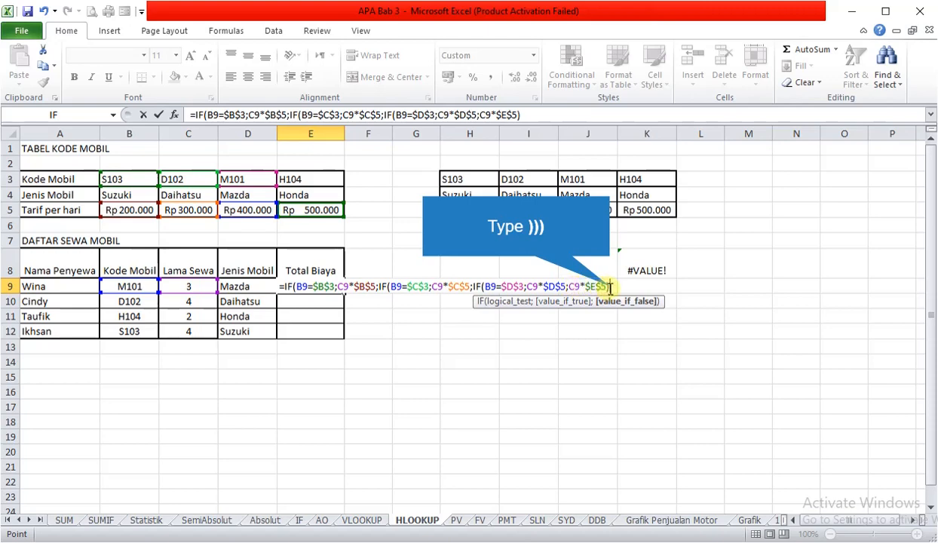
type("))")
key("ctrl+Return")
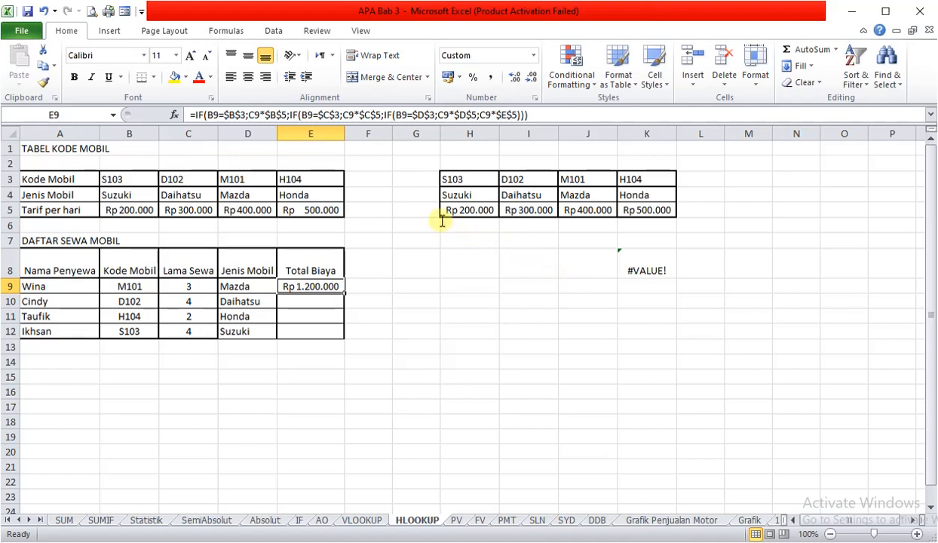
left_click(315, 288)
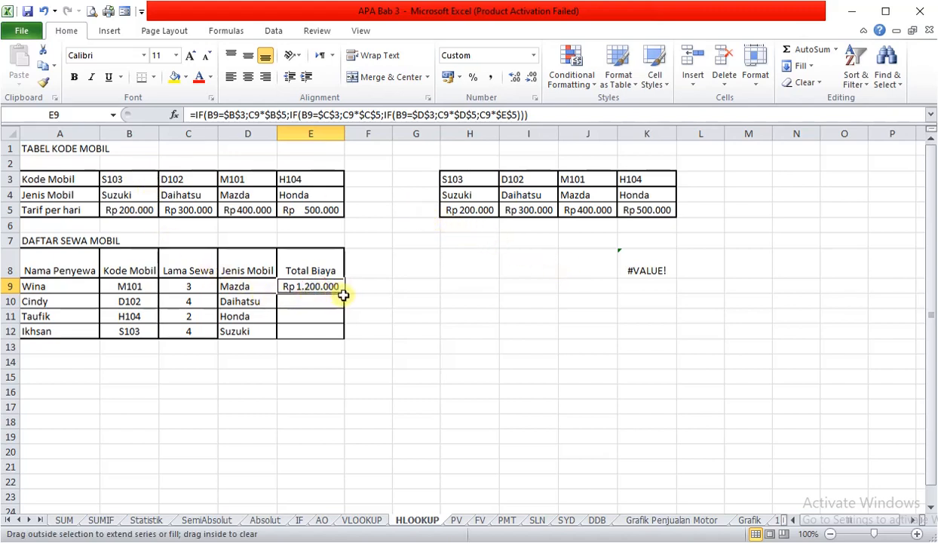
double_click(336, 294)
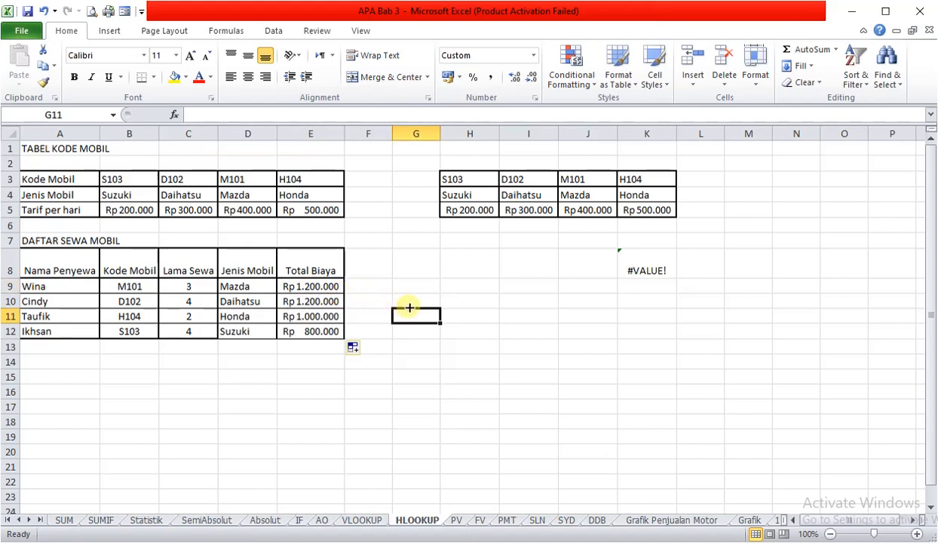
Check the Total Biaya results by comparing each renter's car code and rental duration with the daily rates in the car code table.
left_click(242, 179)
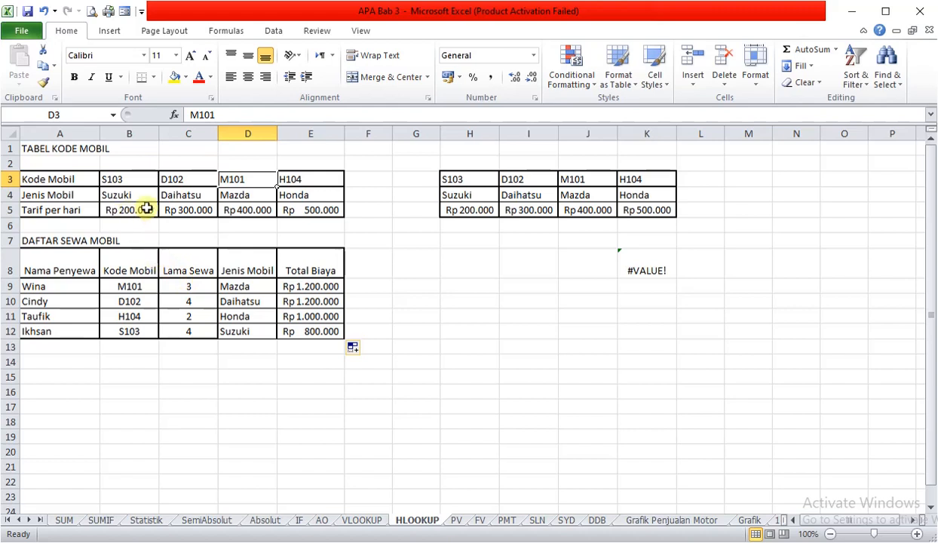
left_click(189, 301)
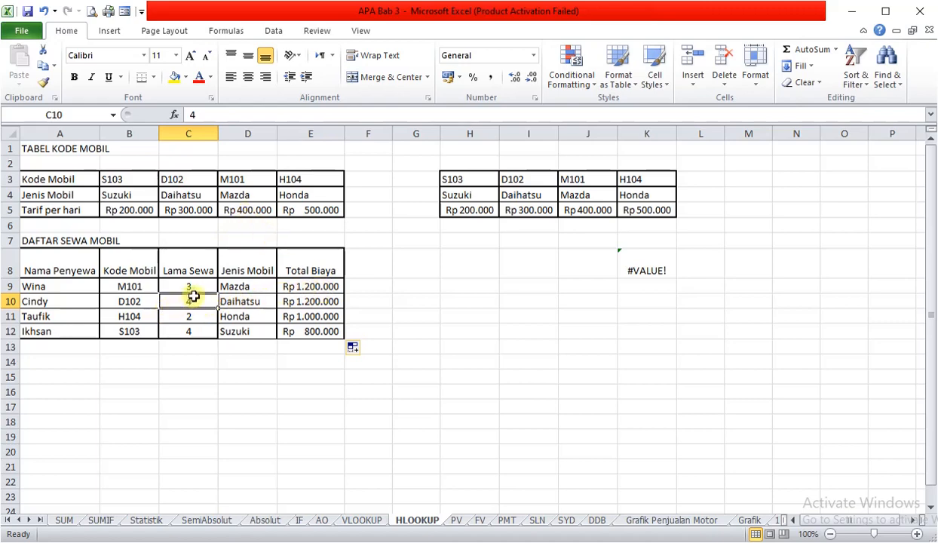
key("Up")
key("Up")
key("Up")
key("Up")
key("Up")
key("Up")
key("Up")
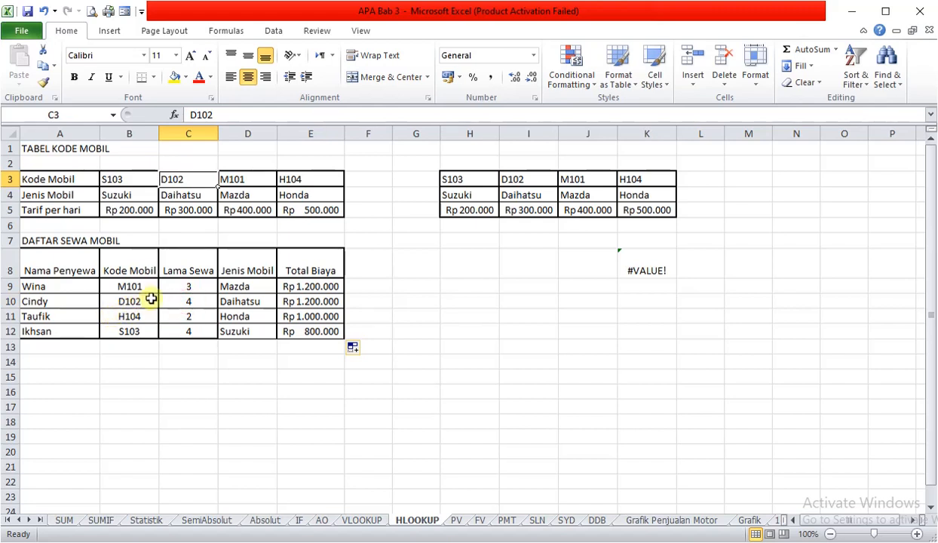
key("Down")
key("Down")
key("Down")
key("Down")
key("Down")
key("Down")
key("Down")
key("Down")
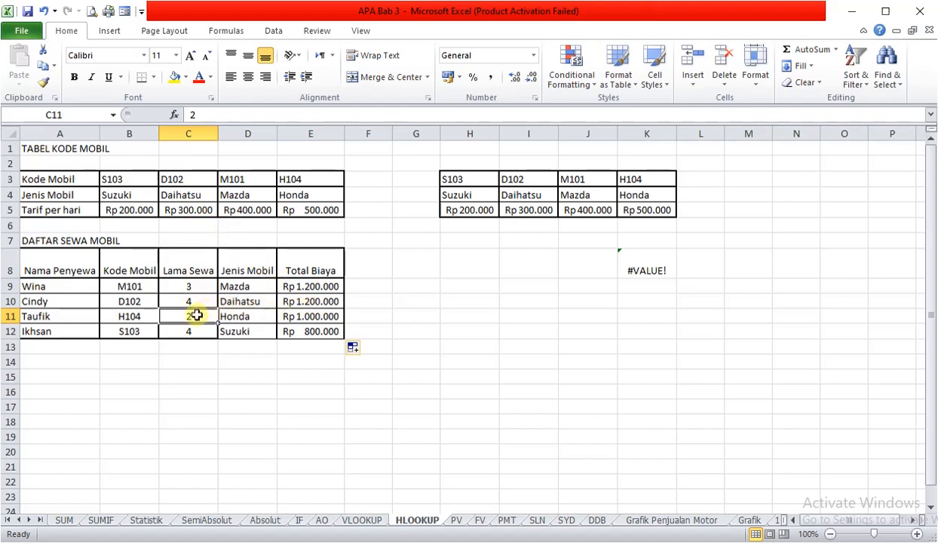
left_click(300, 182)
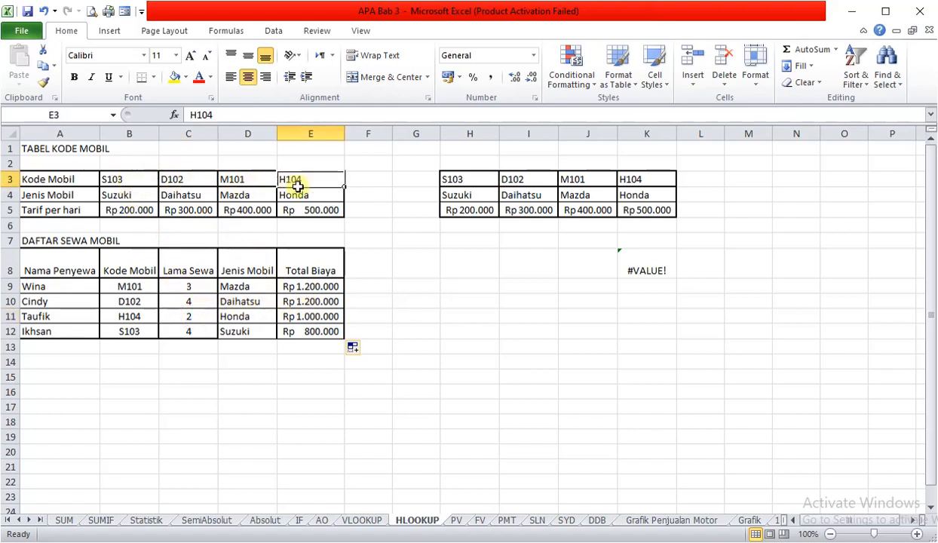
left_click(197, 330)
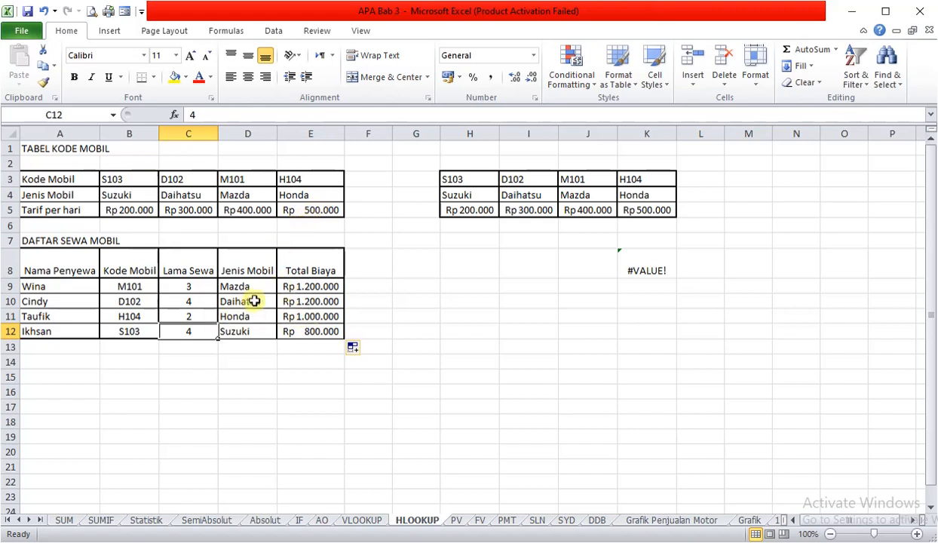
left_click(126, 187)
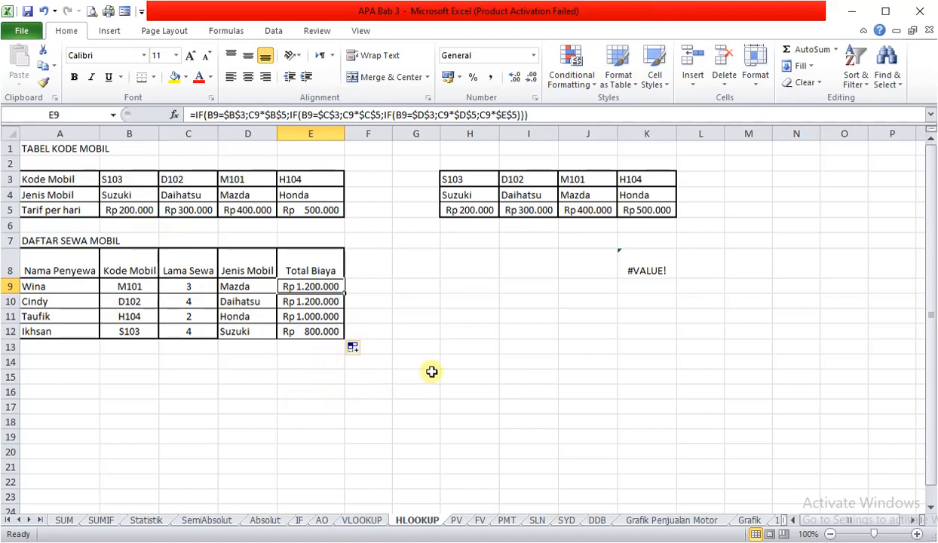
Inspect the Total Biaya formulas in E9 through E12 for their relative and absolute references.
double_click(321, 285)
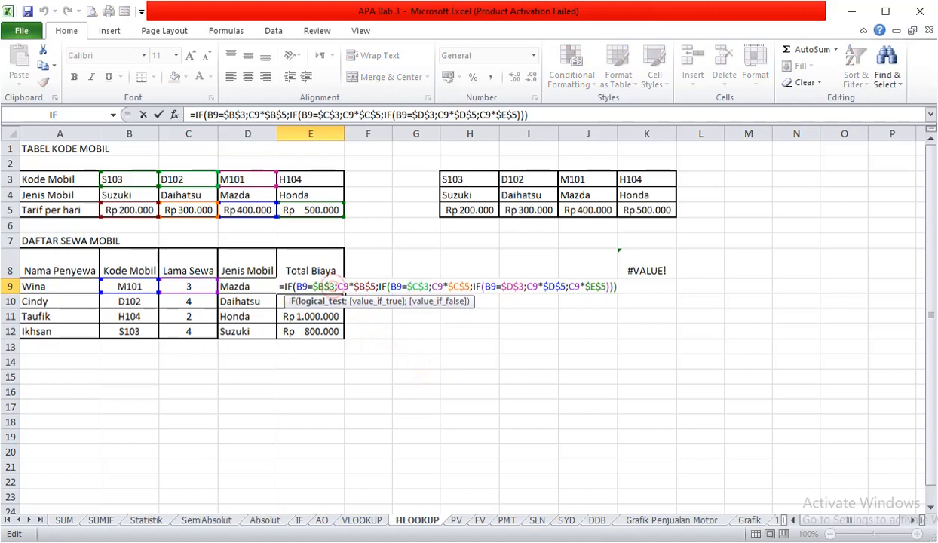
left_click(335, 287)
key("Return")
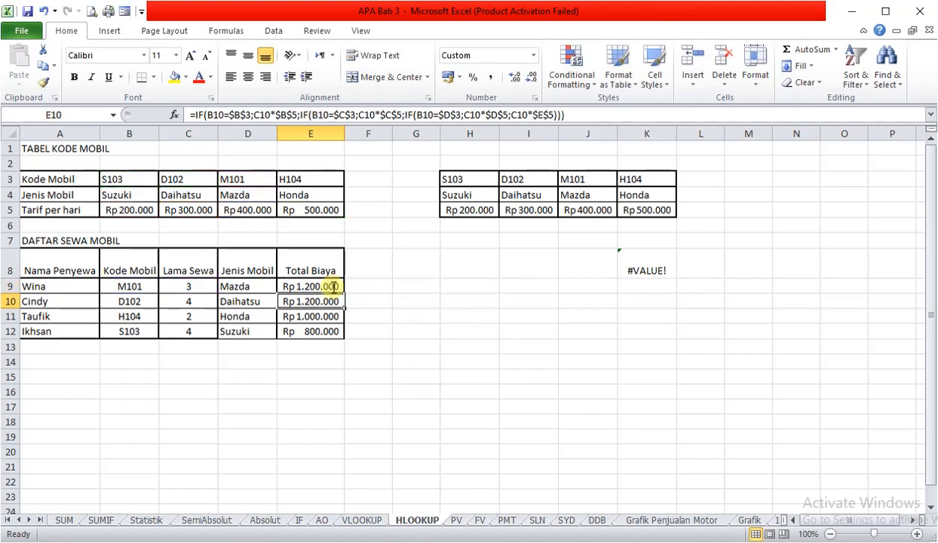
double_click(323, 301)
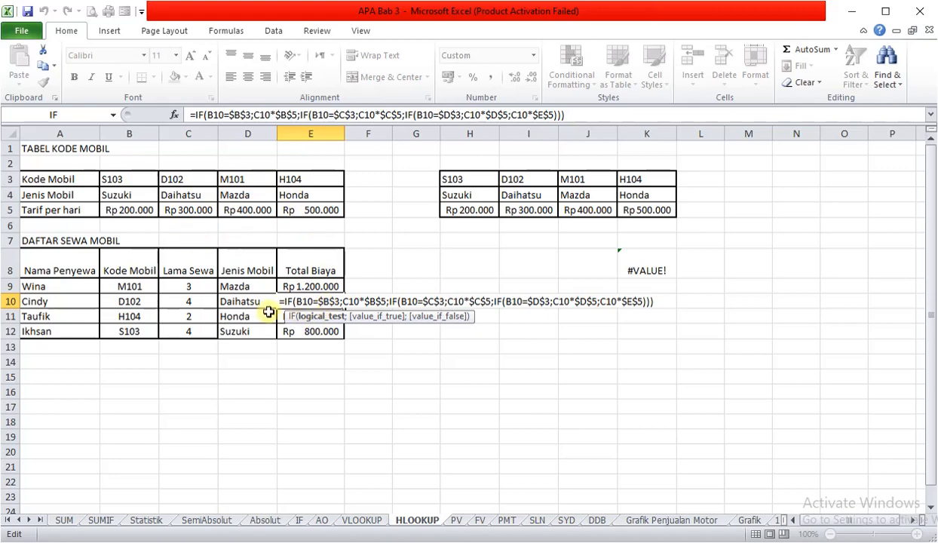
key("Return")
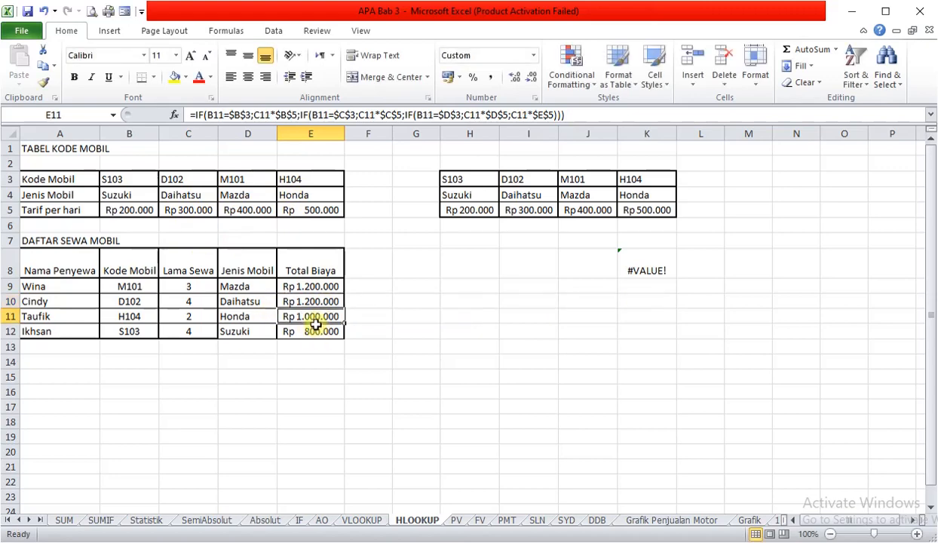
double_click(300, 316)
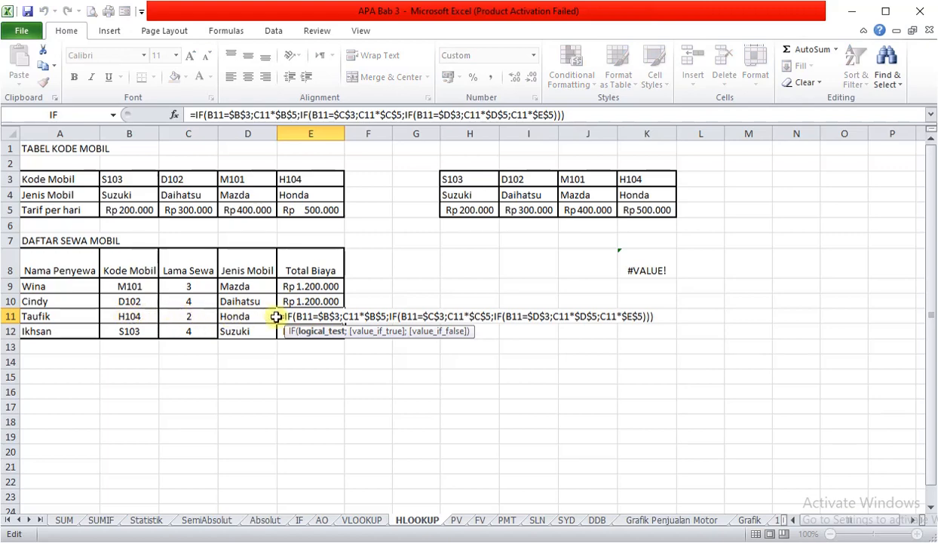
key("Return")
double_click(308, 331)
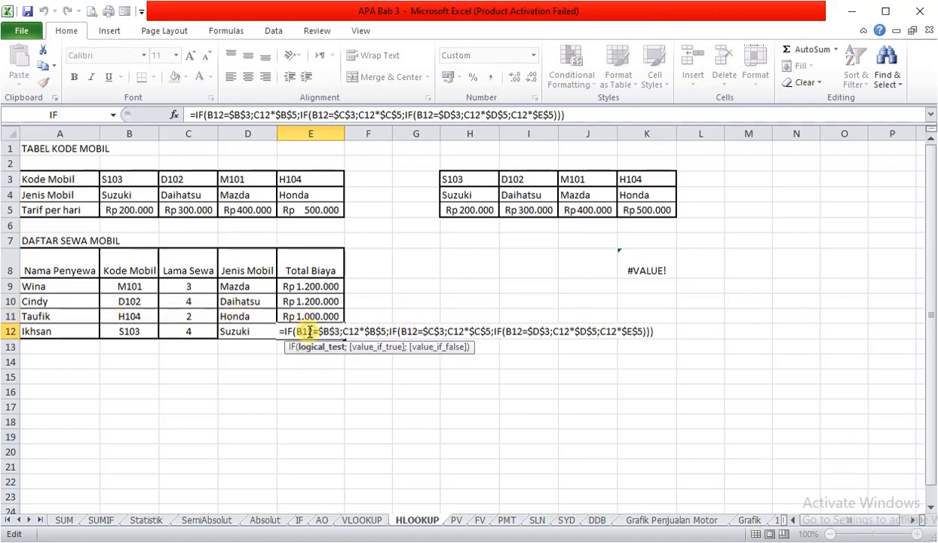